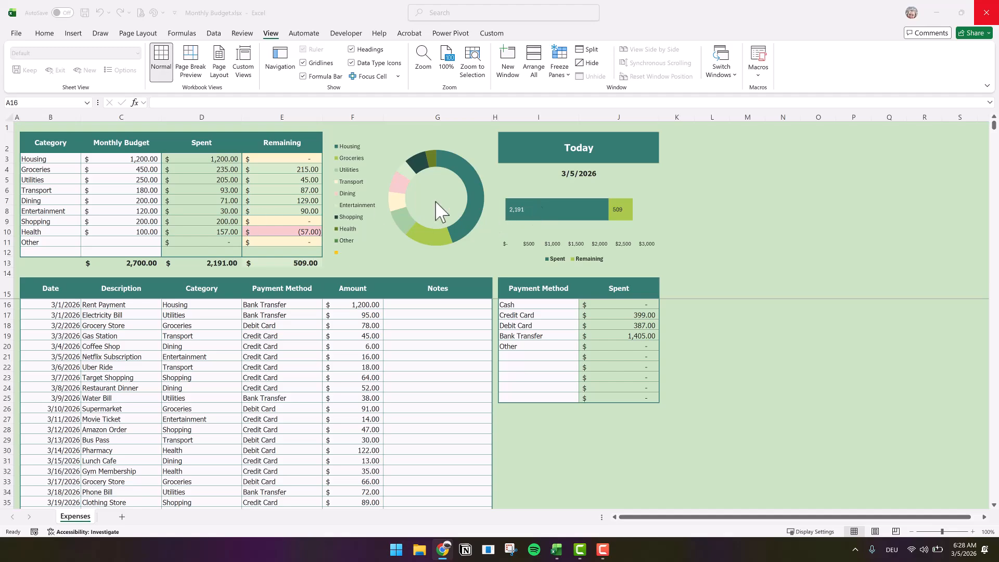
- Start a new expense entry in row 36 with today's date and the description "Rent Payment"
{"action": "scroll", "coordinate": [196, 413], "scroll_direction": "down", "scroll_amount": 1}
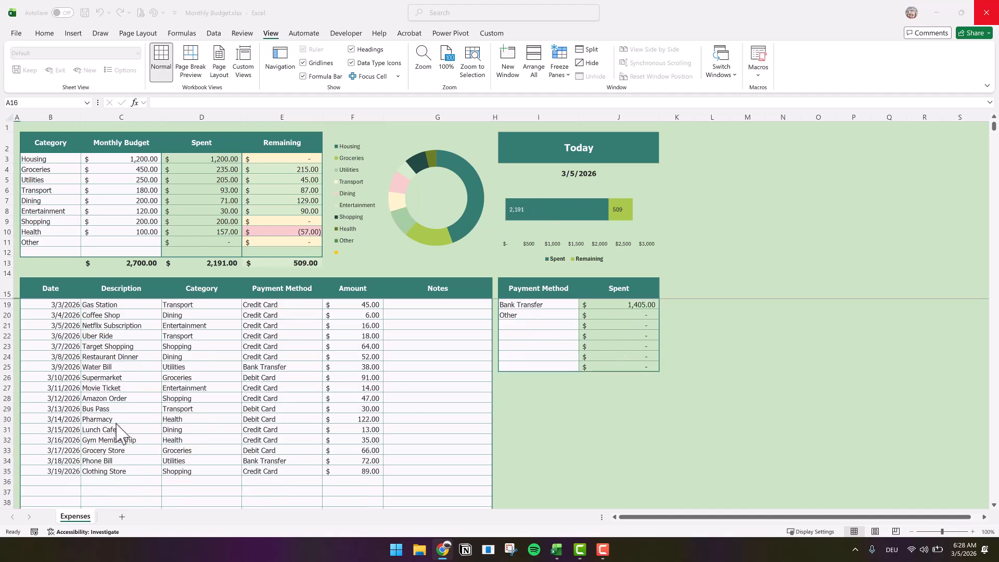
{"action": "left_click", "coordinate": [50, 481]}
{"action": "key", "text": "ctrl+;"}
{"action": "left_click", "coordinate": [124, 487]}
{"action": "key", "text": "Up"}
{"action": "type", "text": "Rent Payment"}
{"action": "key", "text": "Tab"}
- Complete the rent entry with category Housing, payment method Bank Transfer and amount -100
{"action": "left_click", "coordinate": [240, 481]}
{"action": "left_click", "coordinate": [207, 391]}
{"action": "left_click", "coordinate": [290, 479]}
{"action": "left_click", "coordinate": [321, 482]}
{"action": "left_click", "coordinate": [294, 453]}
{"action": "left_click", "coordinate": [356, 479]}
{"action": "type", "text": "100"}
{"action": "key", "text": "Return"}
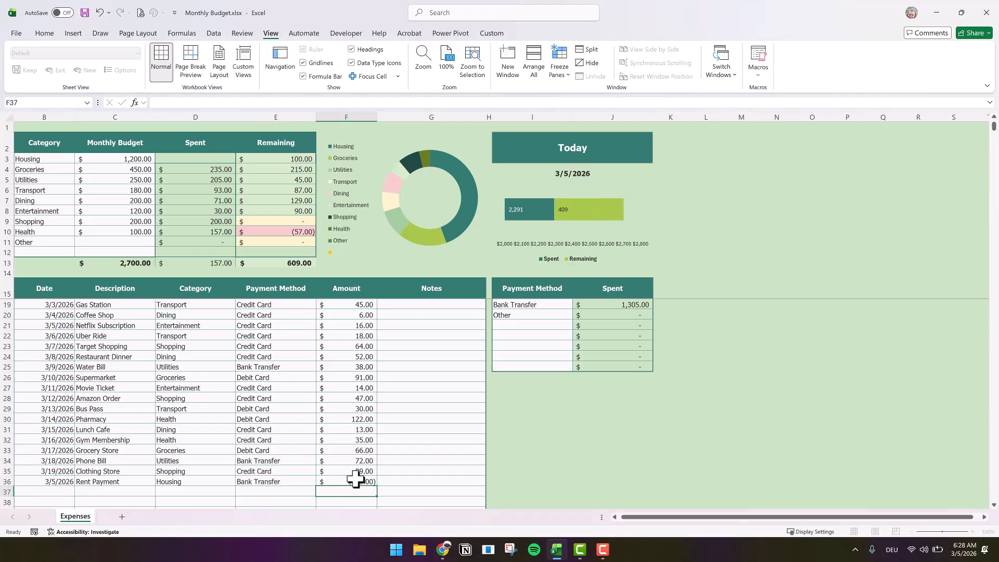
- Create a blank workbook and fill all cells of its sheet with the light green theme color
{"action": "key", "text": "ctrl+n"}
{"action": "left_click", "coordinate": [8, 117]}
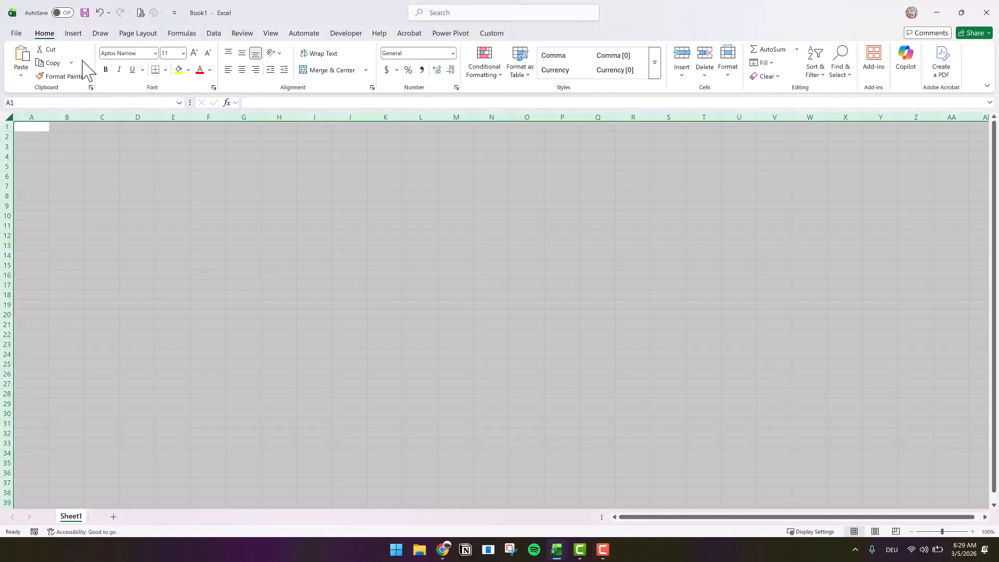
{"action": "left_click", "coordinate": [188, 70]}
{"action": "left_click", "coordinate": [210, 123]}
- Set the font of the whole sheet to Tahoma and the row height of all rows to 15
{"action": "left_click", "coordinate": [135, 52]}
{"action": "type", "text": "Tahoma"}
{"action": "key", "text": "Return"}
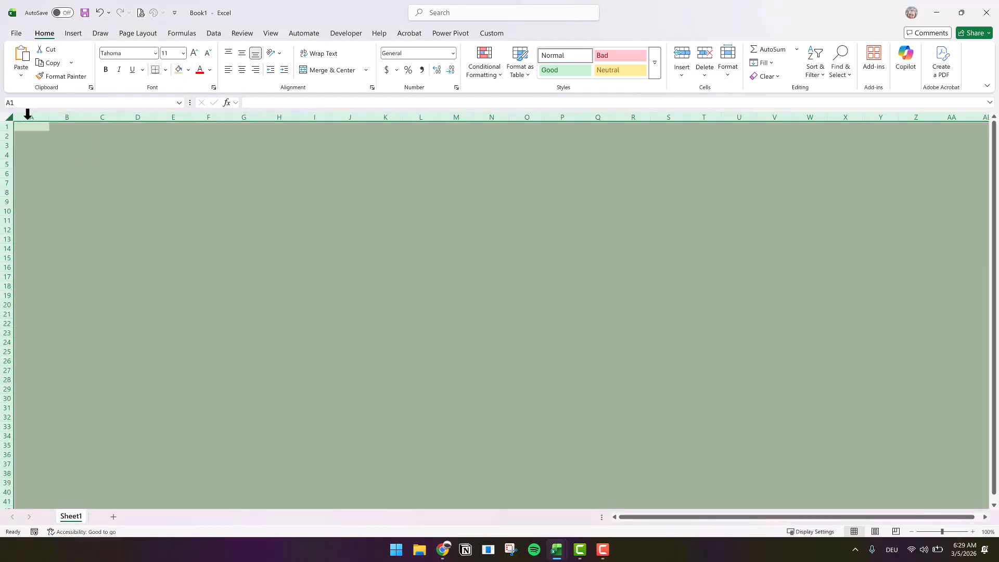
{"action": "left_click", "coordinate": [728, 73]}
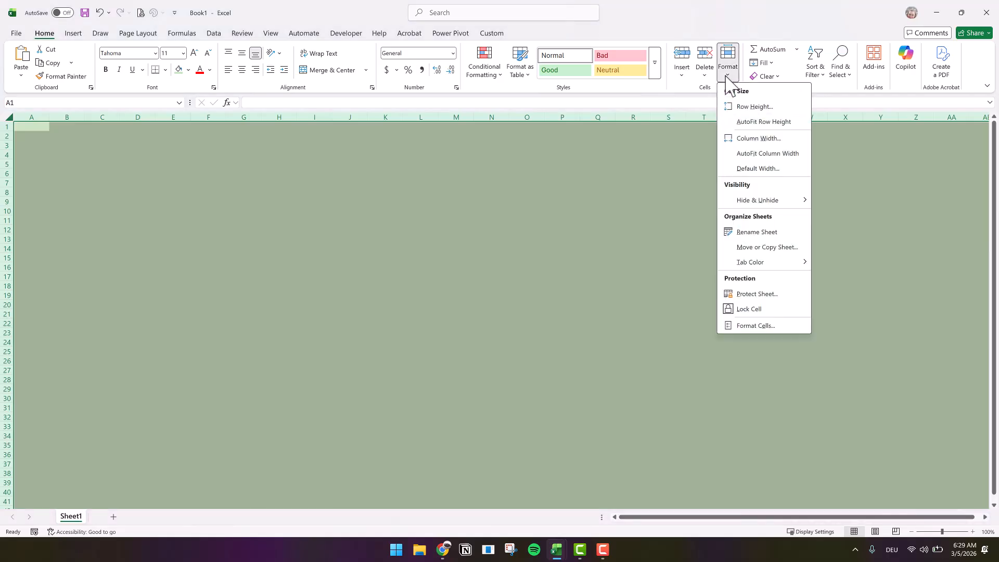
{"action": "left_click", "coordinate": [739, 106]}
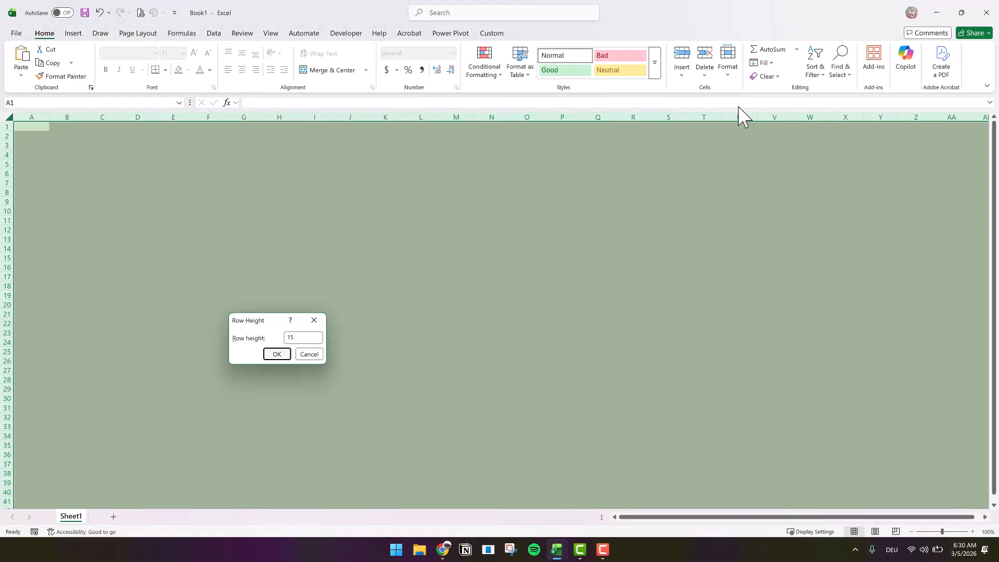
{"action": "key", "text": "Return"}
- Set the width of column A to 2
{"action": "left_click", "coordinate": [36, 111]}
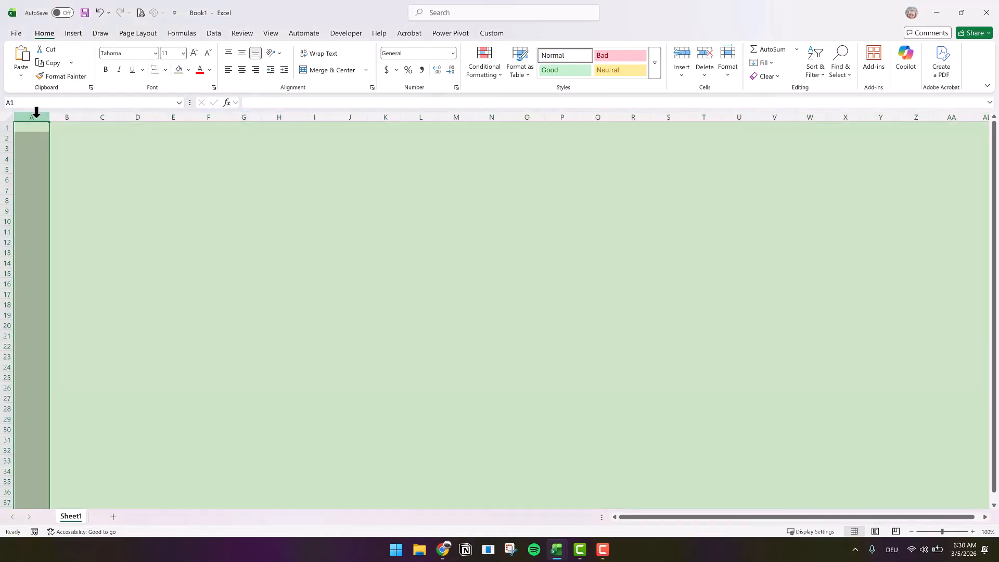
{"action": "right_click", "coordinate": [30, 174]}
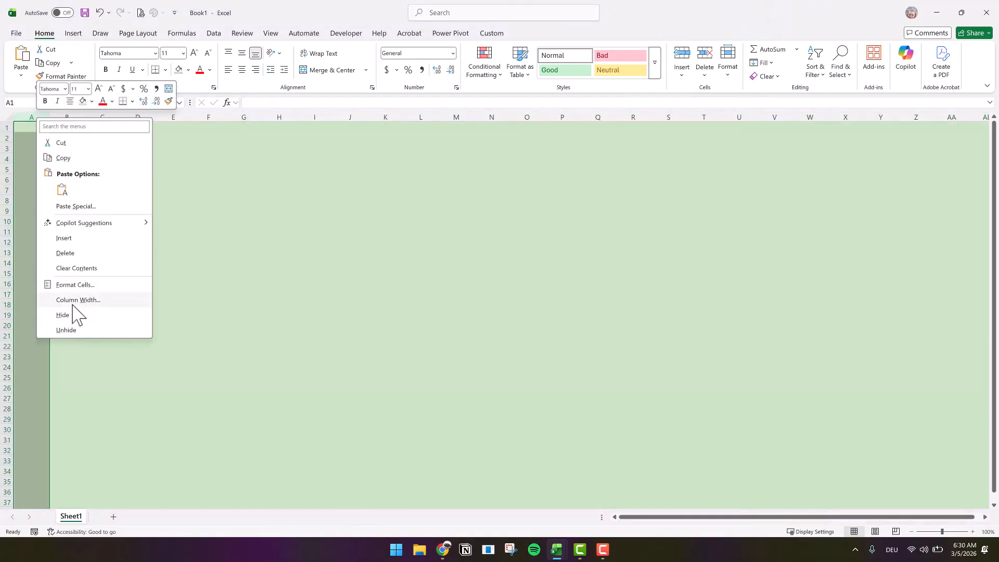
{"action": "left_click", "coordinate": [73, 305]}
{"action": "type", "text": "2"}
{"action": "key", "text": "Return"}
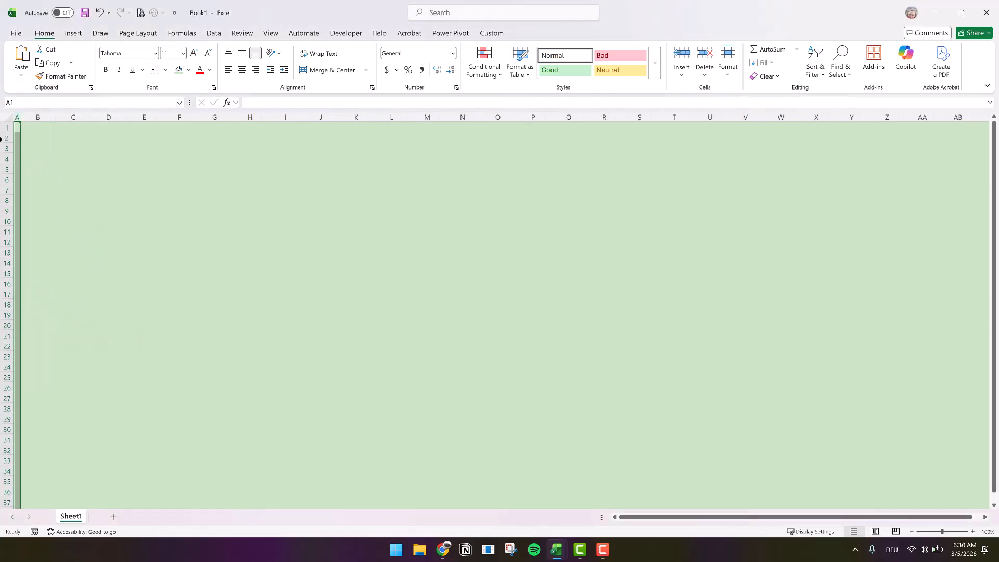
- Set the height of row 2 to 30
{"action": "left_click", "coordinate": [8, 138]}
{"action": "right_click", "coordinate": [7, 138]}
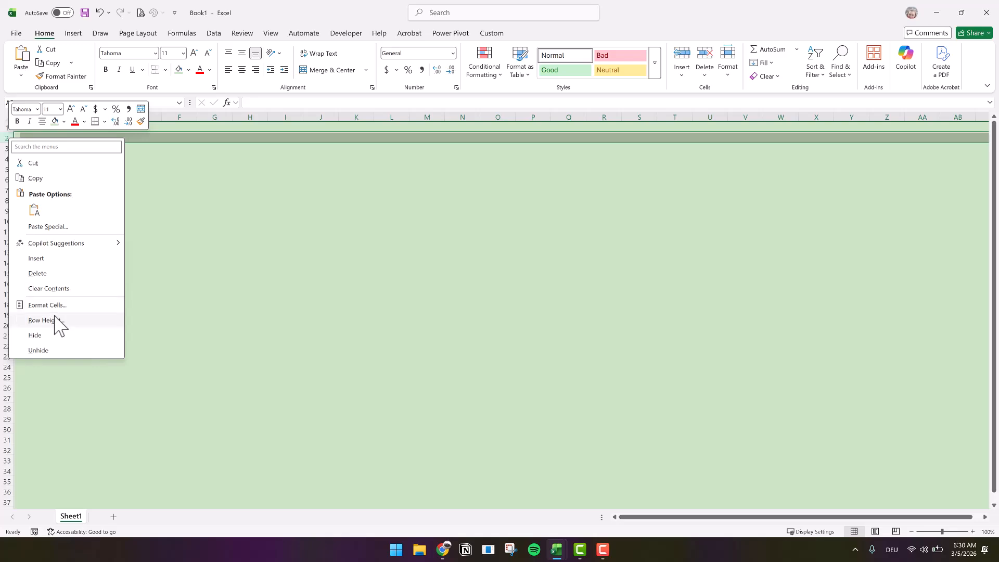
{"action": "left_click", "coordinate": [56, 318]}
{"action": "type", "text": "30"}
{"action": "left_click", "coordinate": [53, 340]}
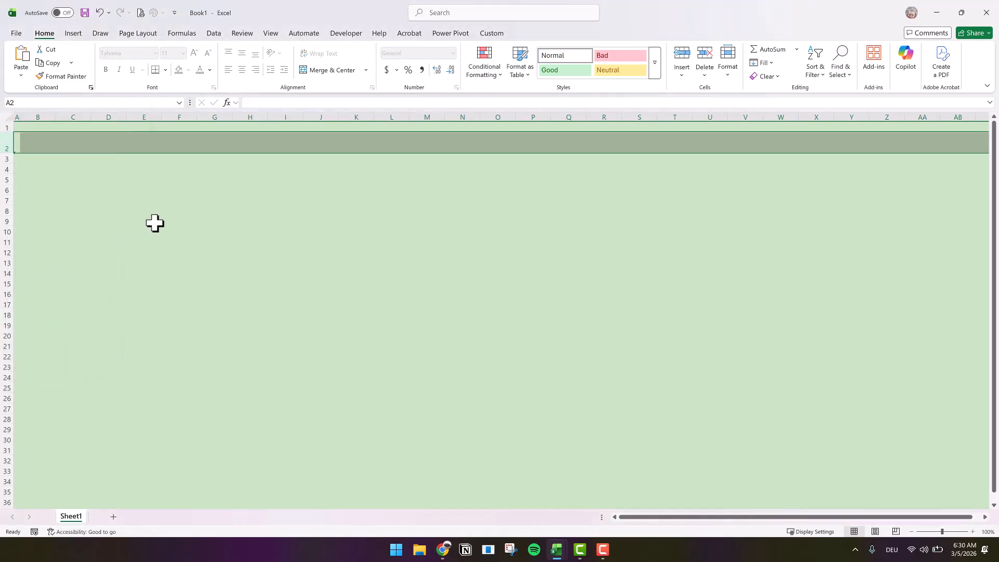
- Fill the header cells B2:E2 with the dark teal theme color
{"action": "left_click", "coordinate": [40, 147]}
{"action": "left_click_drag", "start_coordinate": [39, 146], "coordinate": [152, 138]}
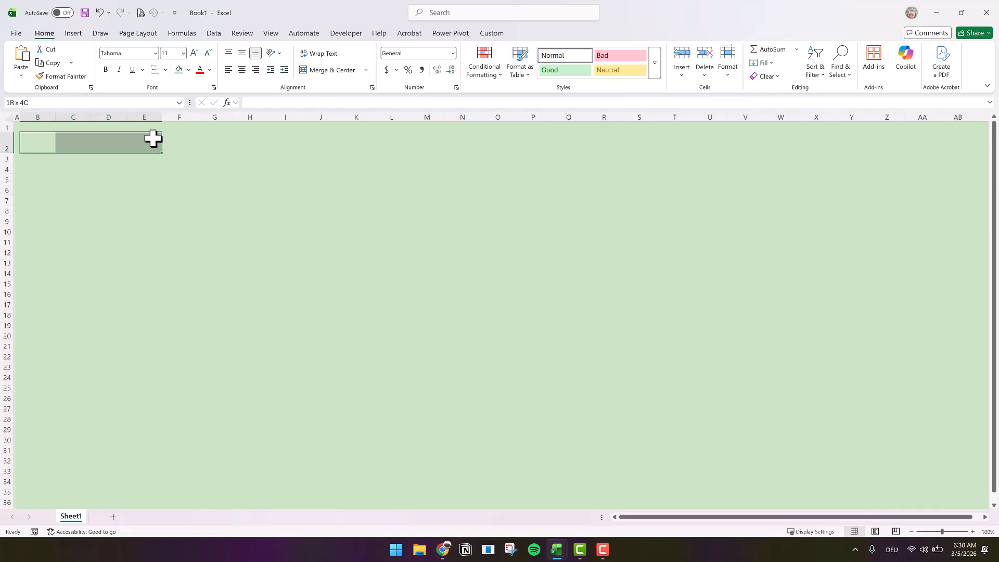
{"action": "left_click", "coordinate": [189, 70]}
{"action": "left_click", "coordinate": [244, 136]}
- Enter the headers Category, Monthly Budget, Spent and Remaining in cells B2:E2
{"action": "left_click", "coordinate": [38, 141]}
{"action": "type", "text": "Category"}
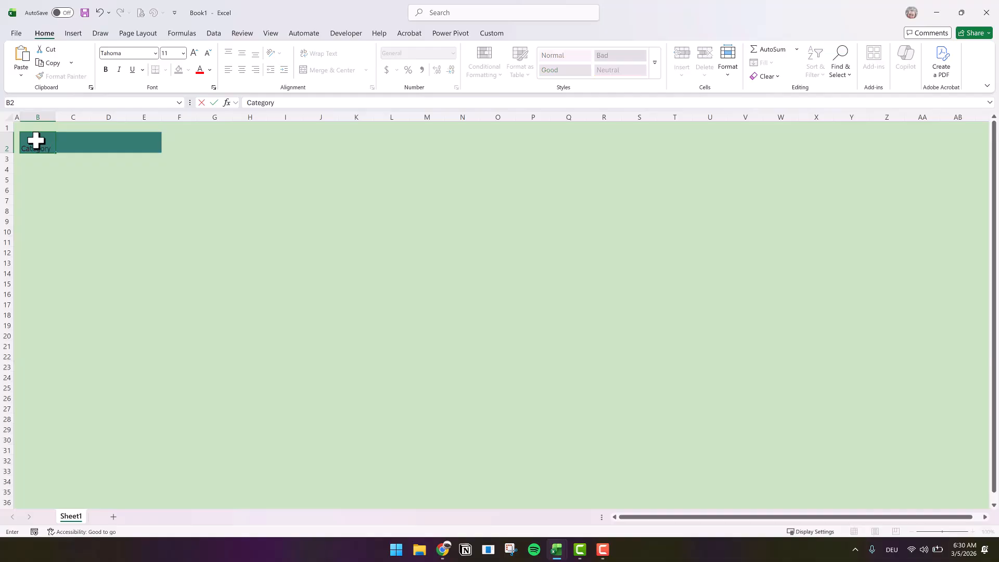
{"action": "key", "text": "Tab"}
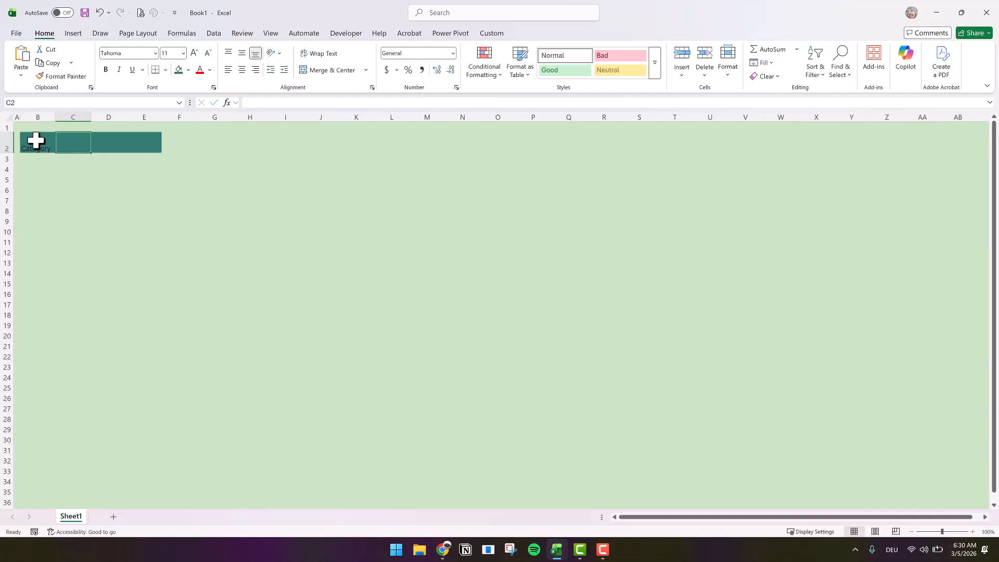
{"action": "type", "text": "Monthly Budget"}
{"action": "key", "text": "Tab"}
{"action": "type", "text": "Spent"}
{"action": "key", "text": "Tab"}
{"action": "type", "text": "Remaining"}
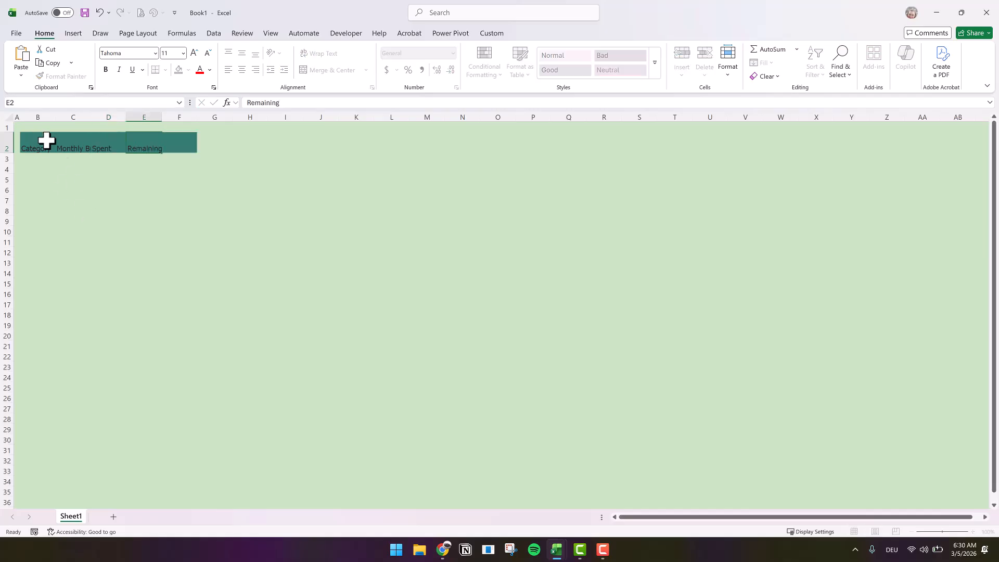
- Center the headers in B2:E2 horizontally and vertically and make their text bold and white
{"action": "left_click_drag", "start_coordinate": [38, 136], "coordinate": [157, 139]}
{"action": "left_click", "coordinate": [242, 69]}
{"action": "left_click", "coordinate": [242, 52]}
{"action": "left_click", "coordinate": [105, 69]}
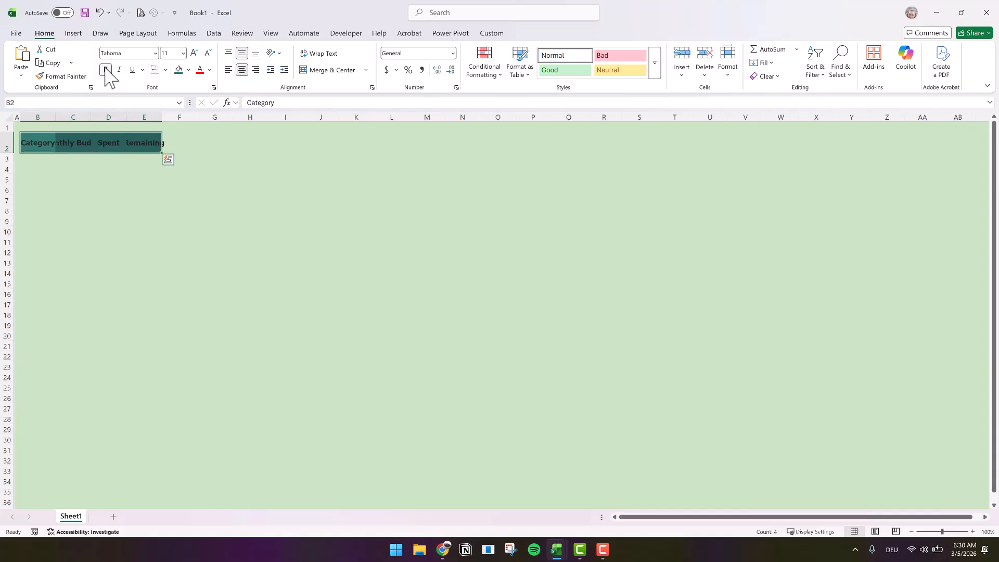
{"action": "left_click", "coordinate": [209, 69]}
{"action": "left_click", "coordinate": [205, 140]}
- Autofit the widths of columns B through E to the header text
{"action": "key", "text": "alt+h"}
{"action": "key", "text": "o"}
{"action": "key", "text": "i"}
- Fill the input cells B3:C12 under Category and Monthly Budget with white
{"action": "left_click_drag", "start_coordinate": [39, 159], "coordinate": [64, 254]}
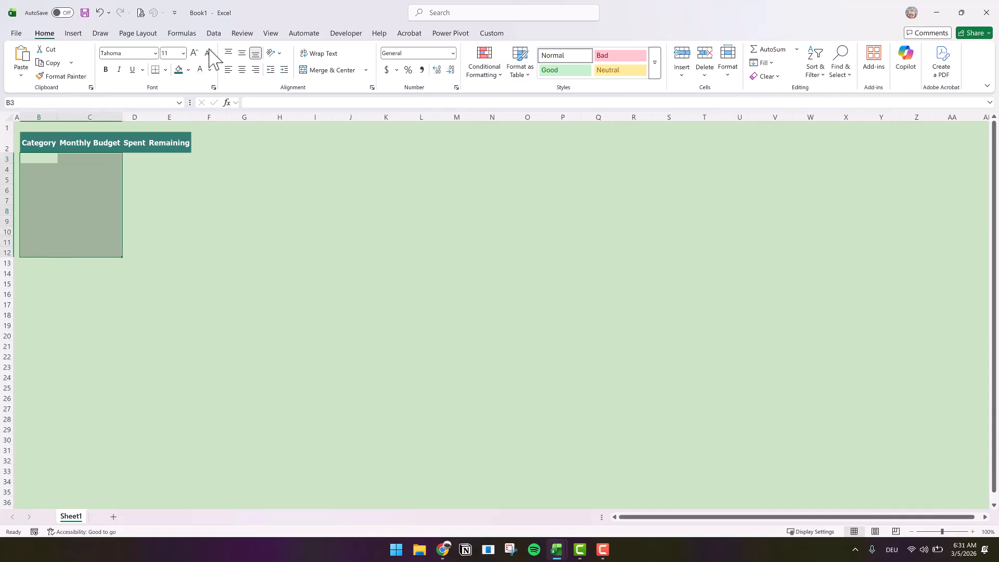
{"action": "left_click", "coordinate": [189, 70]}
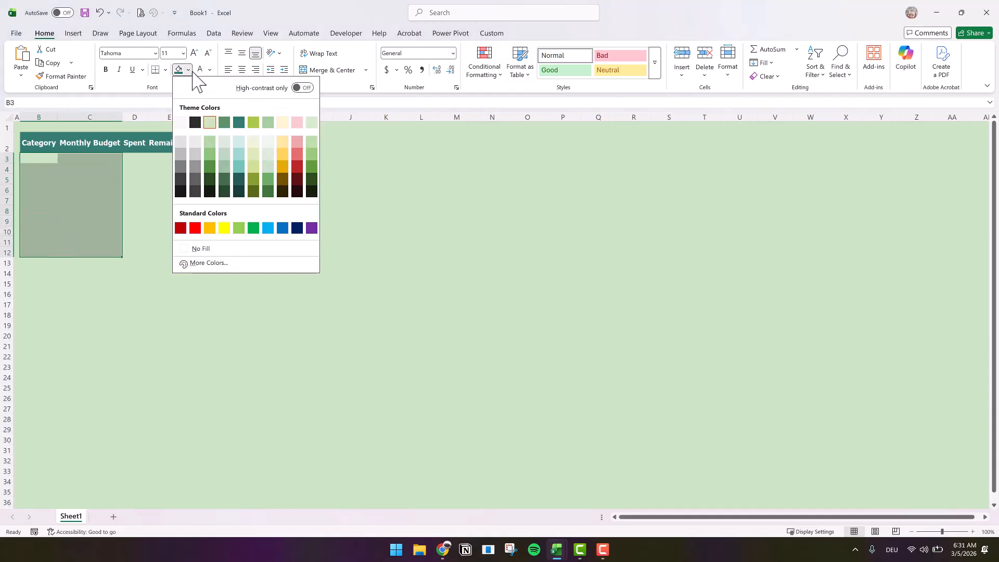
{"action": "left_click", "coordinate": [180, 123]}
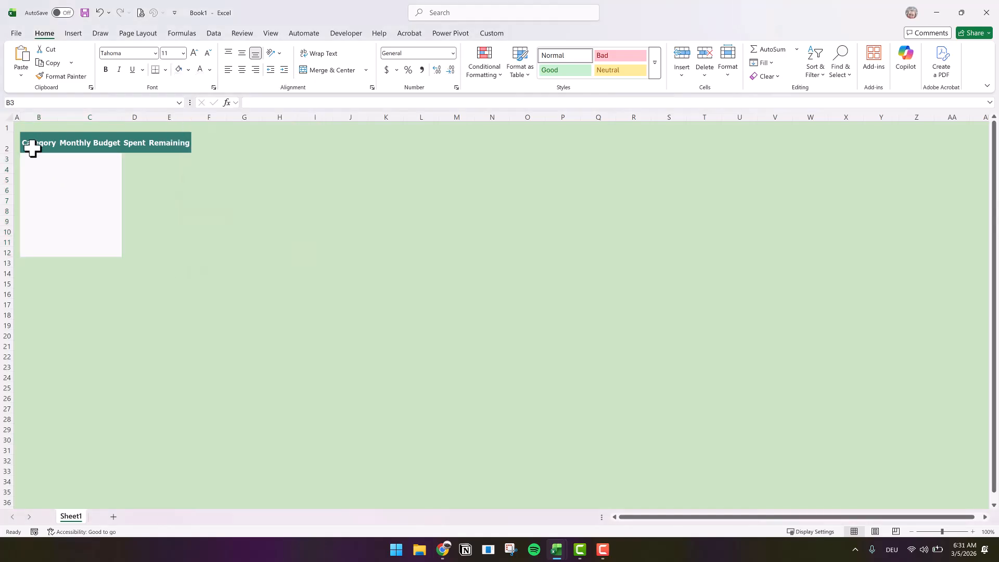
- Add dark teal borders to the budget table B2:E12, with a thick outline and thin inside lines
{"action": "left_click_drag", "start_coordinate": [30, 138], "coordinate": [180, 253]}
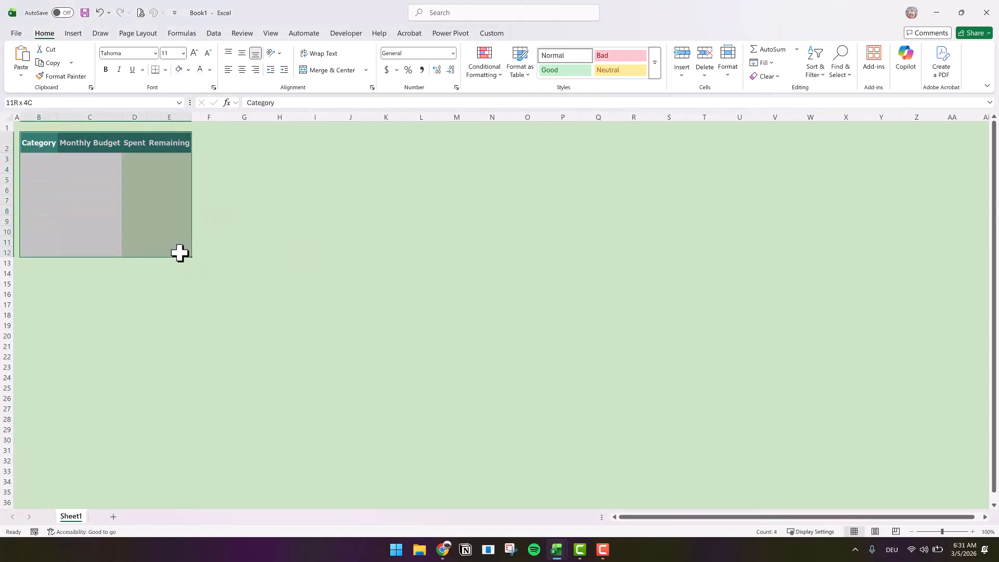
{"action": "left_click", "coordinate": [166, 69]}
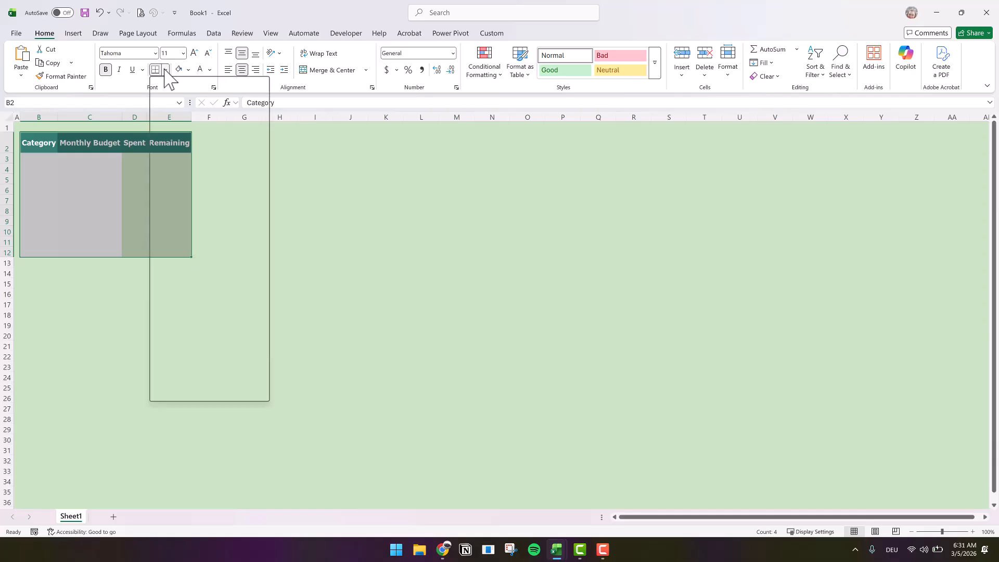
{"action": "left_click", "coordinate": [190, 395]}
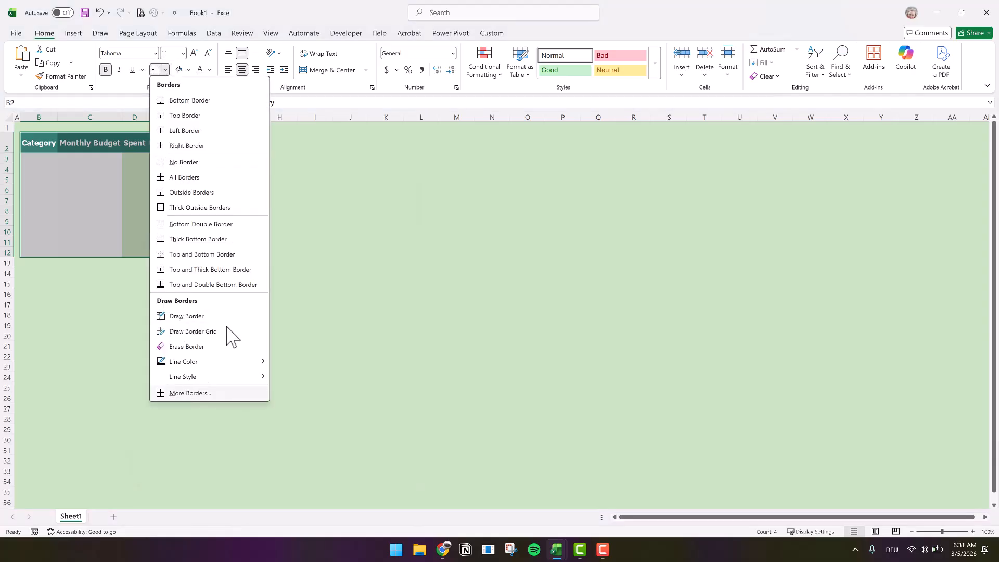
{"action": "left_click", "coordinate": [215, 329]}
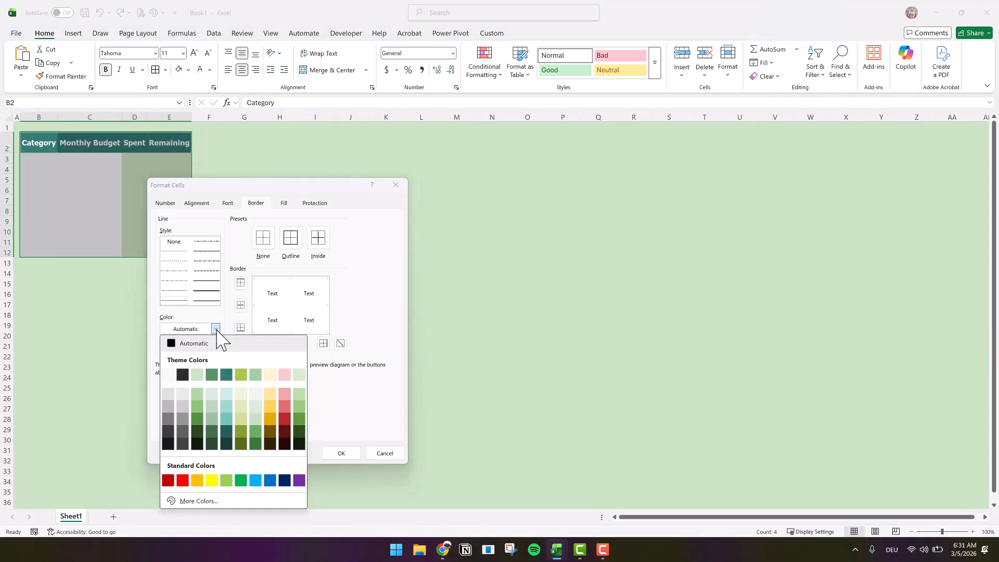
{"action": "left_click", "coordinate": [226, 375]}
{"action": "left_click", "coordinate": [210, 295]}
{"action": "left_click", "coordinate": [290, 239]}
{"action": "left_click", "coordinate": [325, 241]}
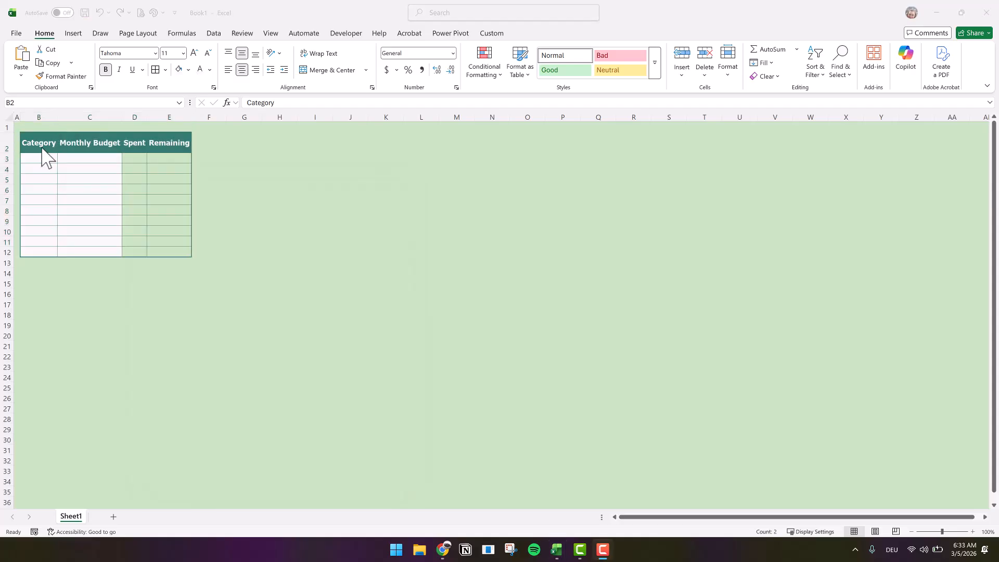
- Add a dark teal outline border around the Category and Monthly Budget columns, B2:C12
{"action": "left_click_drag", "start_coordinate": [46, 151], "coordinate": [104, 253]}
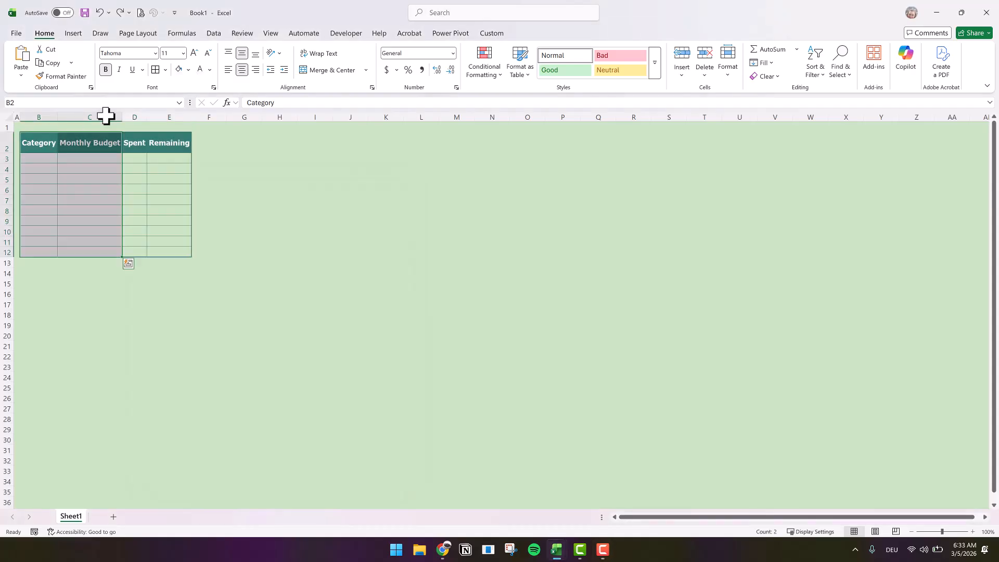
{"action": "left_click", "coordinate": [165, 69]}
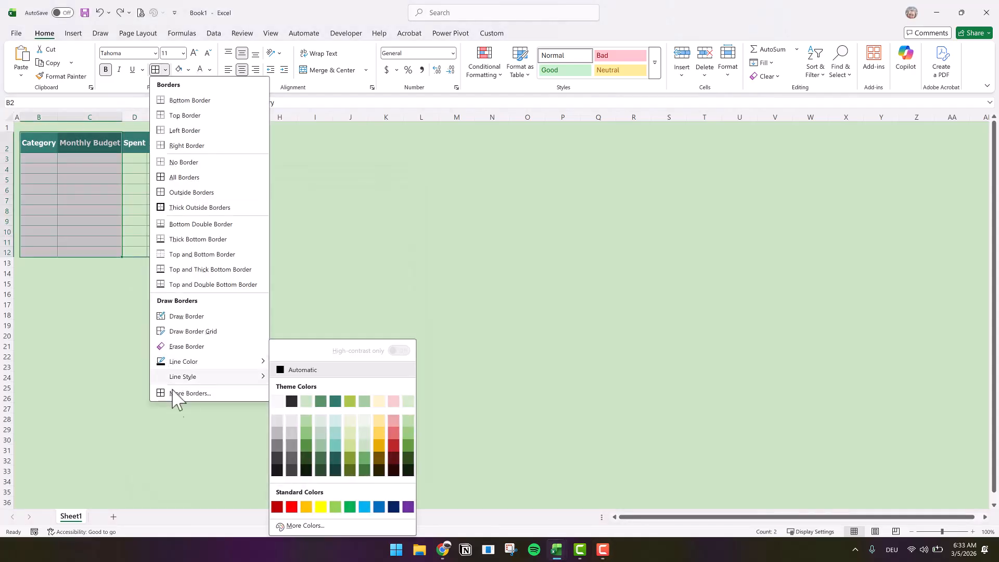
{"action": "left_click", "coordinate": [176, 408]}
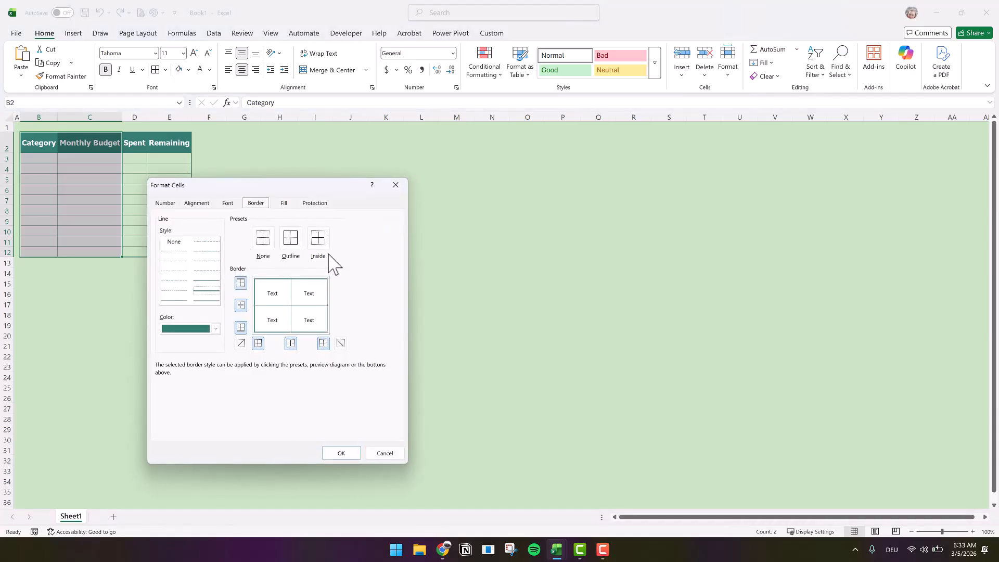
{"action": "left_click", "coordinate": [298, 241]}
{"action": "left_click", "coordinate": [341, 453]}
- Paste the copied category names as values into the Category column, starting at B3
{"action": "left_click", "coordinate": [33, 161]}
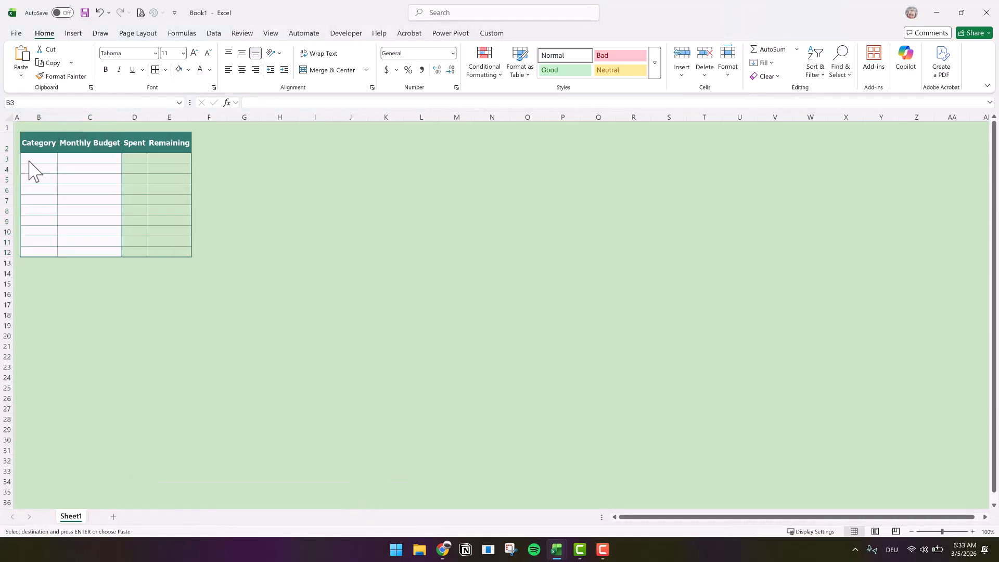
{"action": "right_click", "coordinate": [32, 161]}
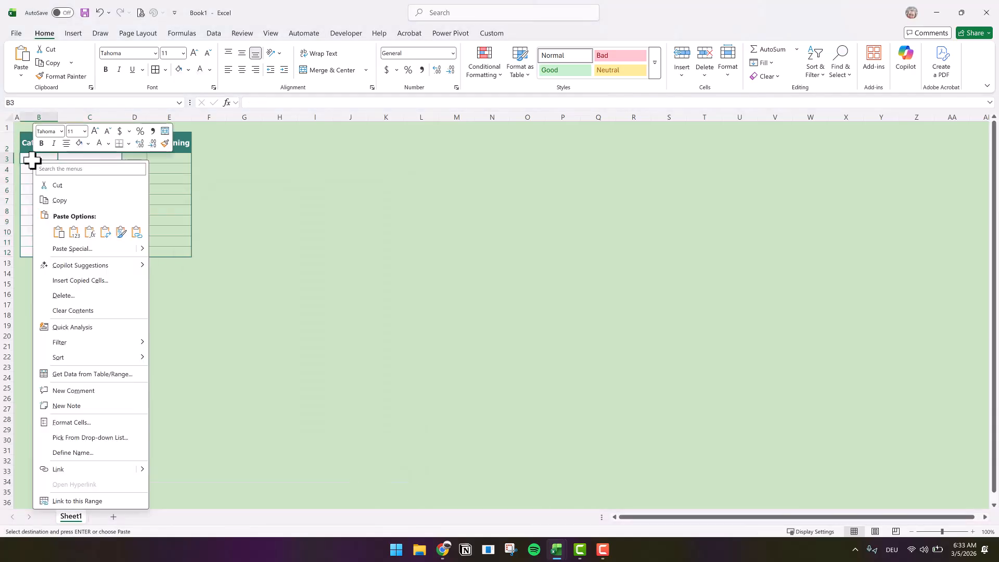
{"action": "left_click", "coordinate": [74, 232]}
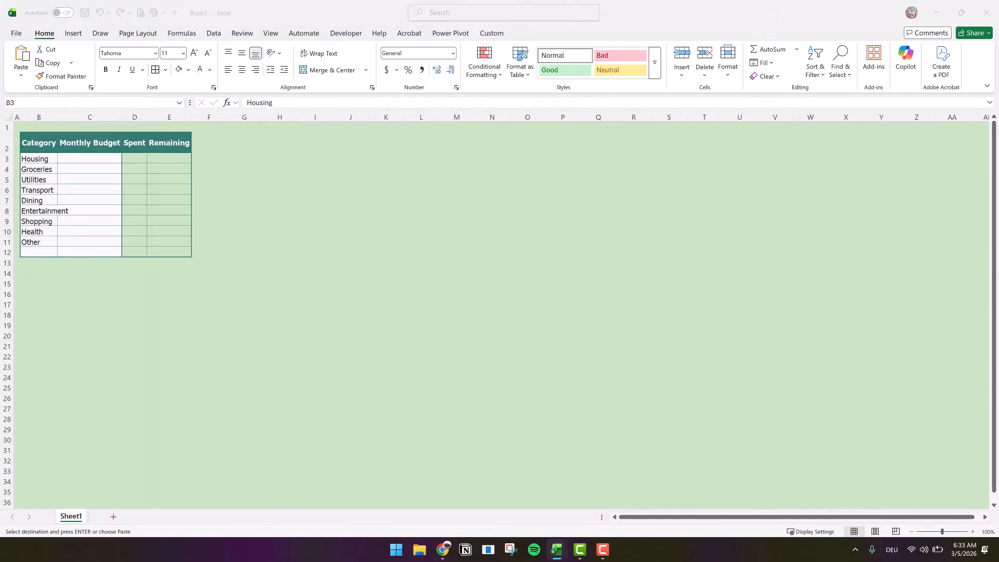
- Paste the copied budget amounts as values into the Monthly Budget column, starting at C3
{"action": "left_click", "coordinate": [71, 159]}
{"action": "right_click", "coordinate": [71, 159]}
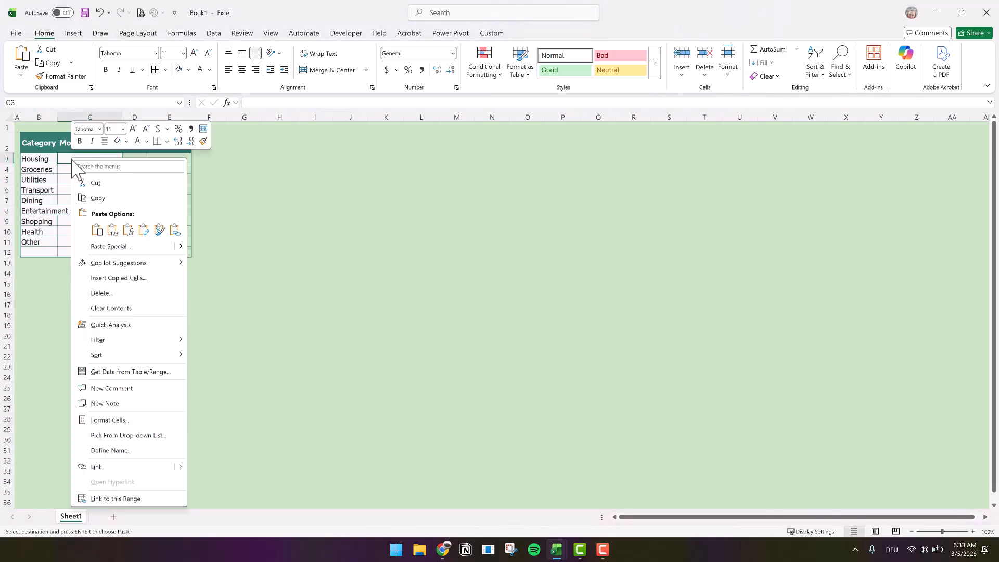
{"action": "left_click", "coordinate": [116, 231]}
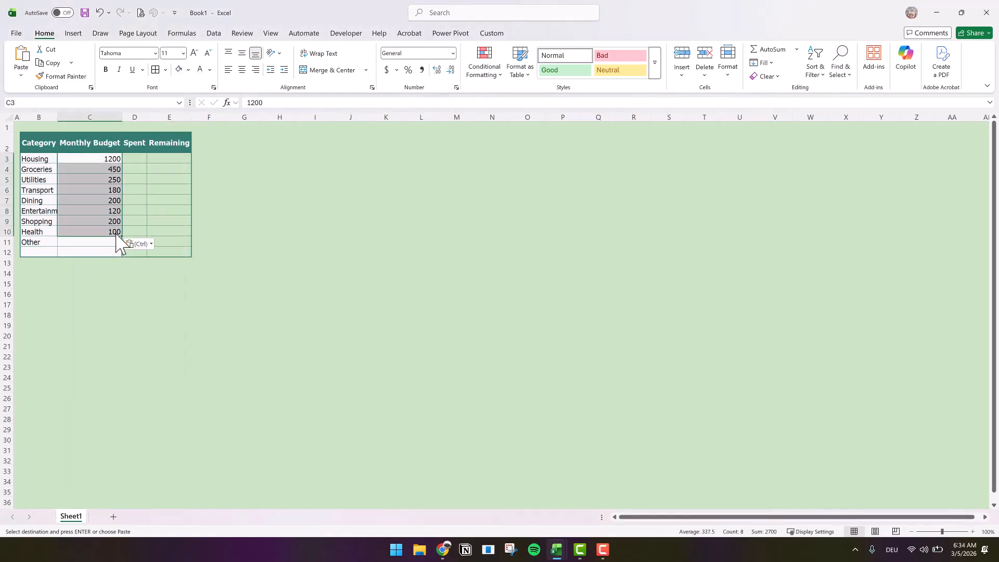
- Set the width of columns B through G to 20
{"action": "left_click", "coordinate": [45, 109]}
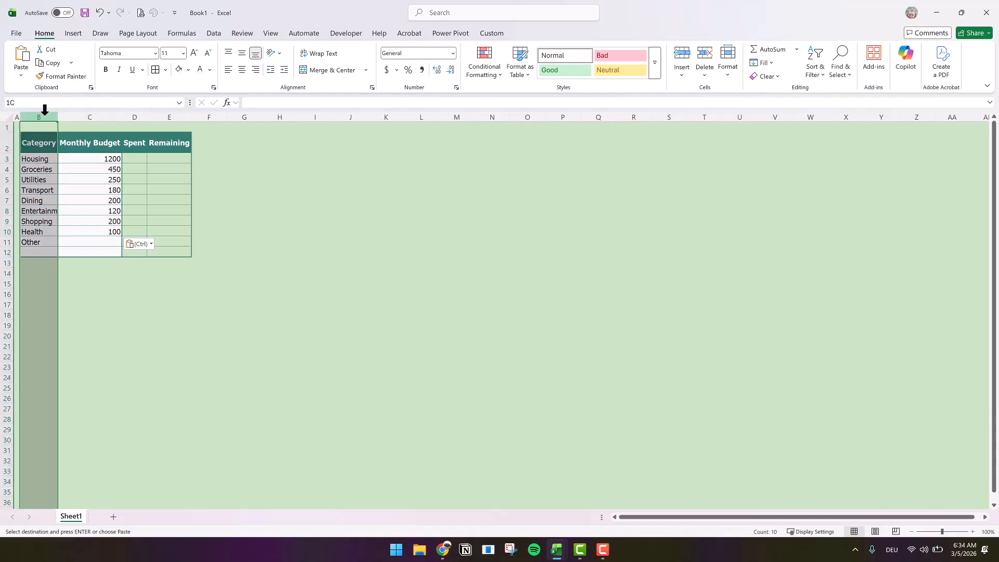
{"action": "left_click_drag", "start_coordinate": [45, 114], "coordinate": [249, 107]}
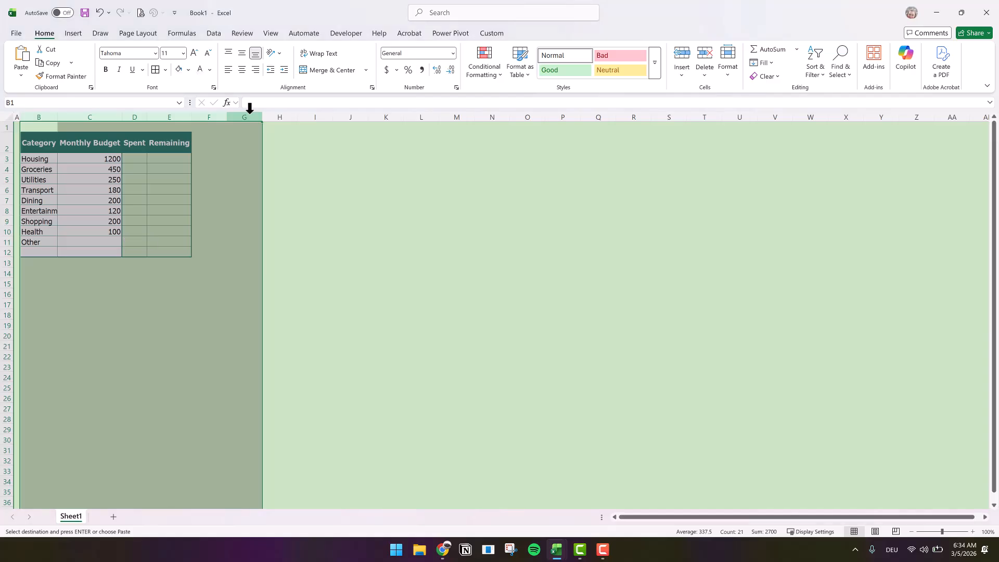
{"action": "right_click", "coordinate": [250, 109]}
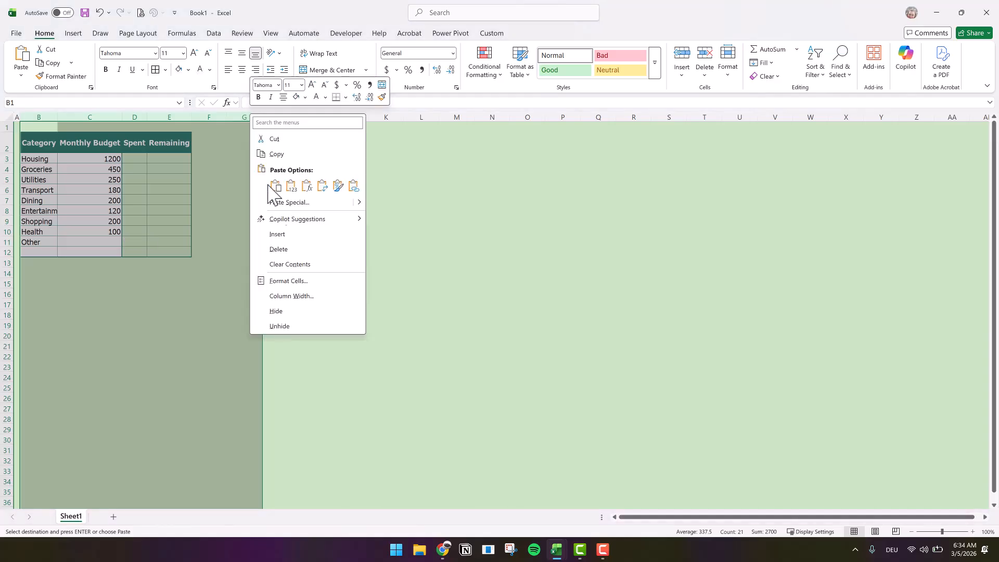
{"action": "left_click", "coordinate": [296, 301]}
{"action": "type", "text": "20"}
{"action": "key", "text": "Return"}
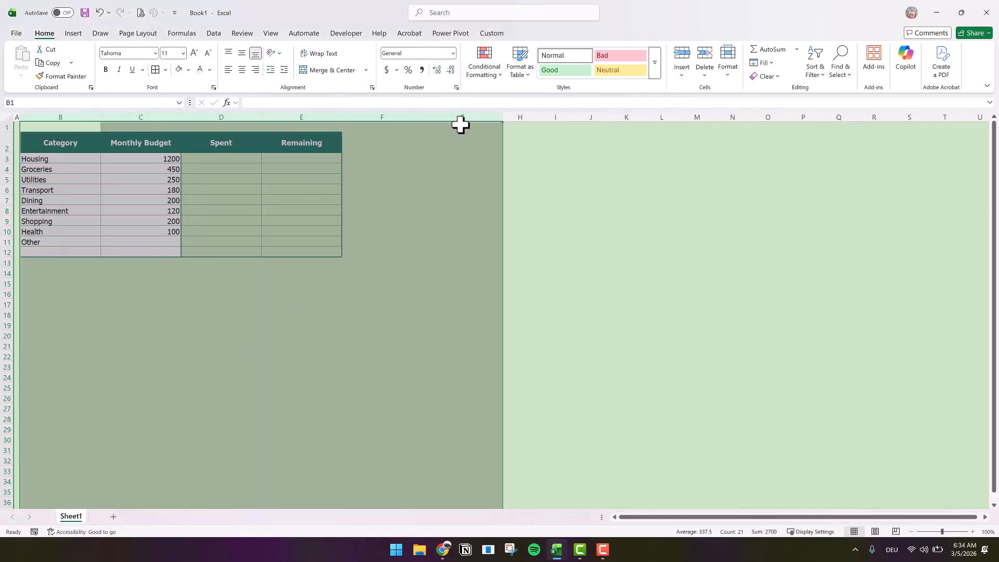
- Widen column G on its own to 30
{"action": "left_click", "coordinate": [463, 116]}
{"action": "right_click", "coordinate": [495, 118]}
{"action": "left_click", "coordinate": [534, 302]}
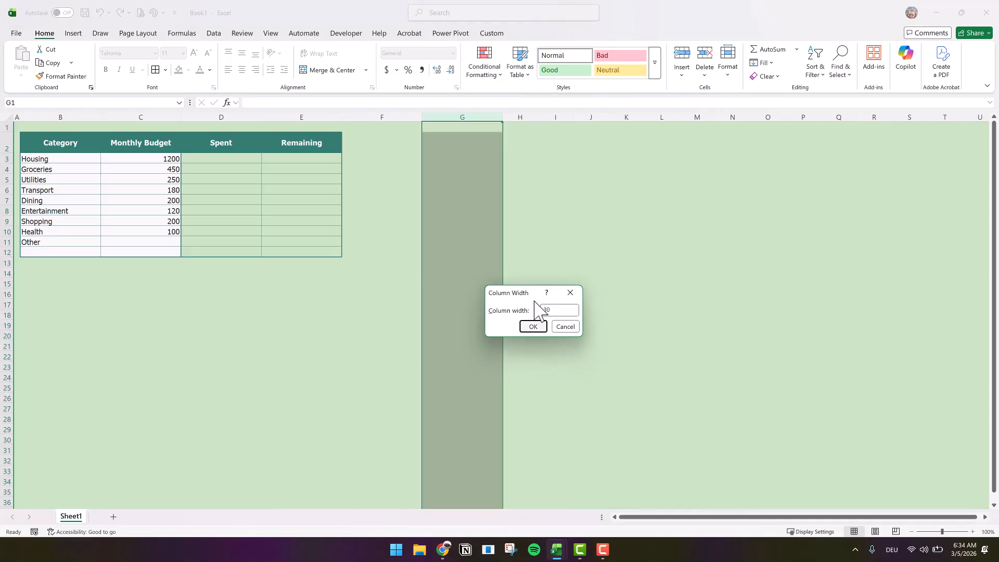
{"action": "key", "text": "Return"}
- Apply the dollar accounting format to the Monthly Budget, Spent and Remaining cells, C3:E13
{"action": "left_click_drag", "start_coordinate": [149, 162], "coordinate": [156, 262]}
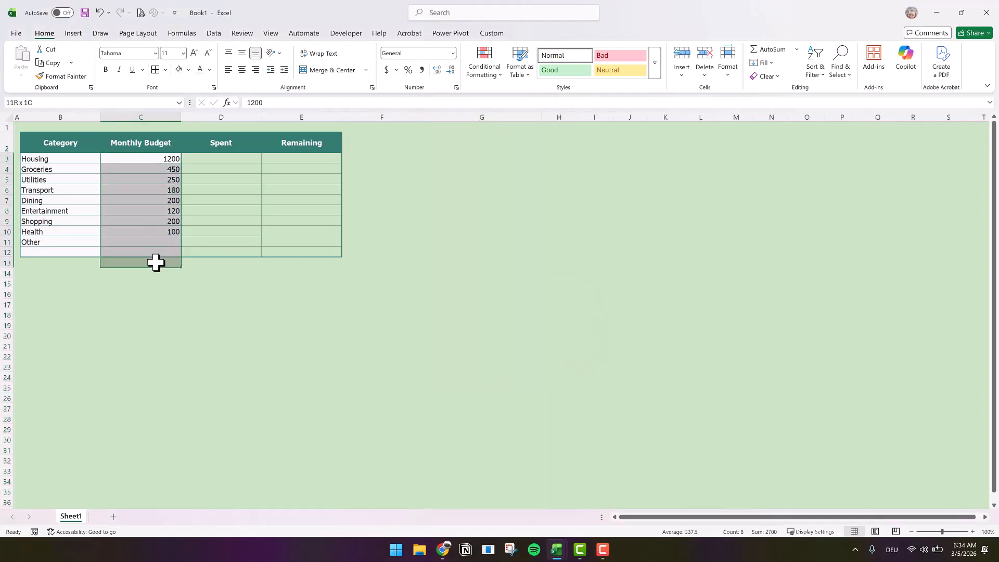
{"action": "left_click", "coordinate": [386, 69]}
{"action": "left_click_drag", "start_coordinate": [208, 160], "coordinate": [299, 261]}
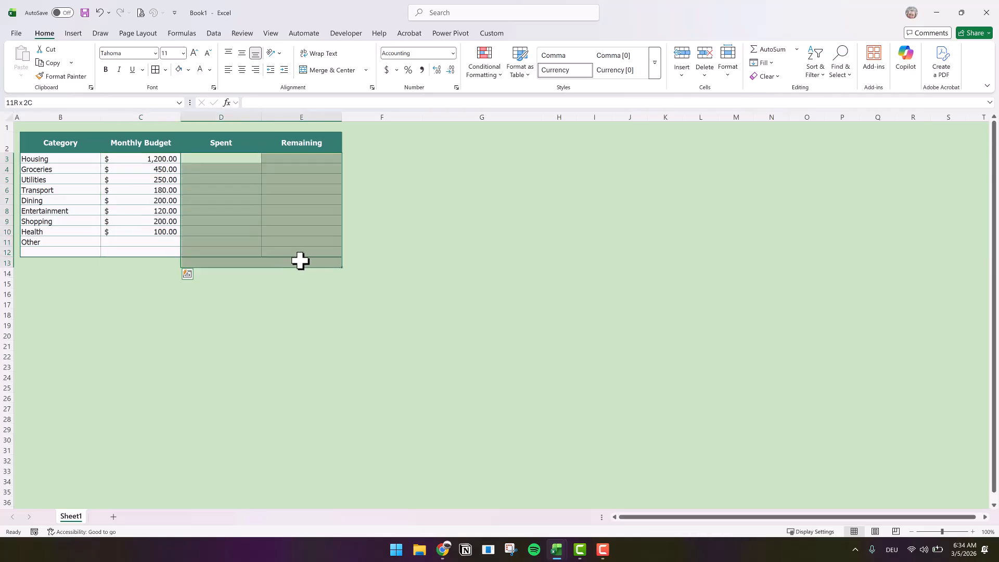
{"action": "left_click", "coordinate": [387, 69]}
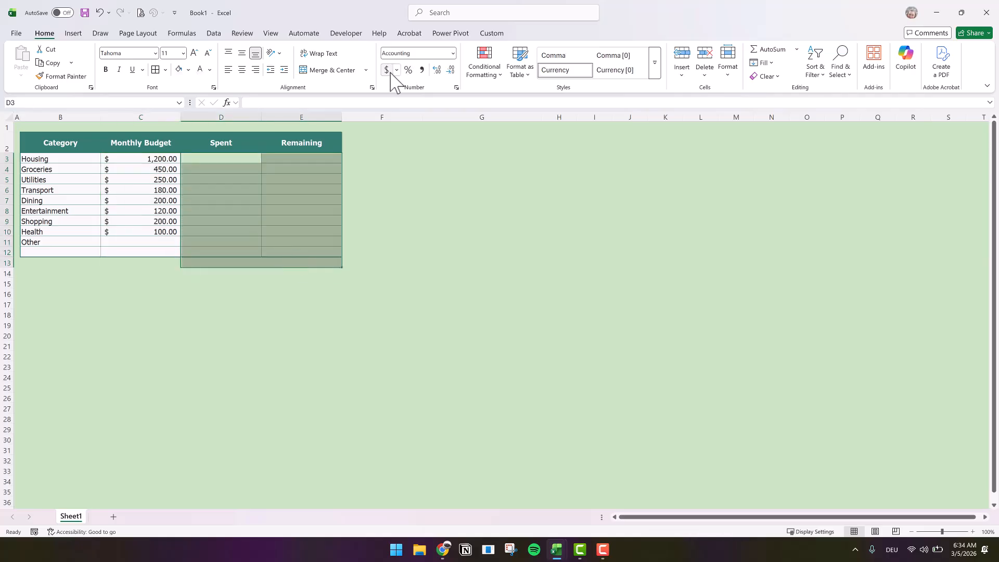
{"action": "left_click", "coordinate": [221, 341]}
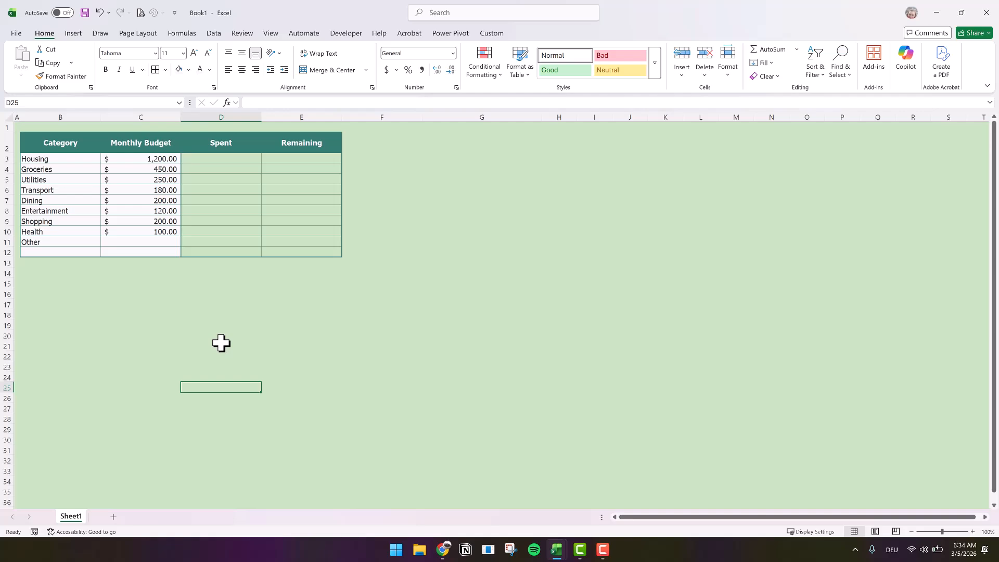
- Total the Monthly Budget column in C13 with a SUM of C3:C12
{"action": "left_click", "coordinate": [131, 270]}
{"action": "type", "text": "=SUM("}
{"action": "left_click_drag", "start_coordinate": [140, 159], "coordinate": [142, 249]}
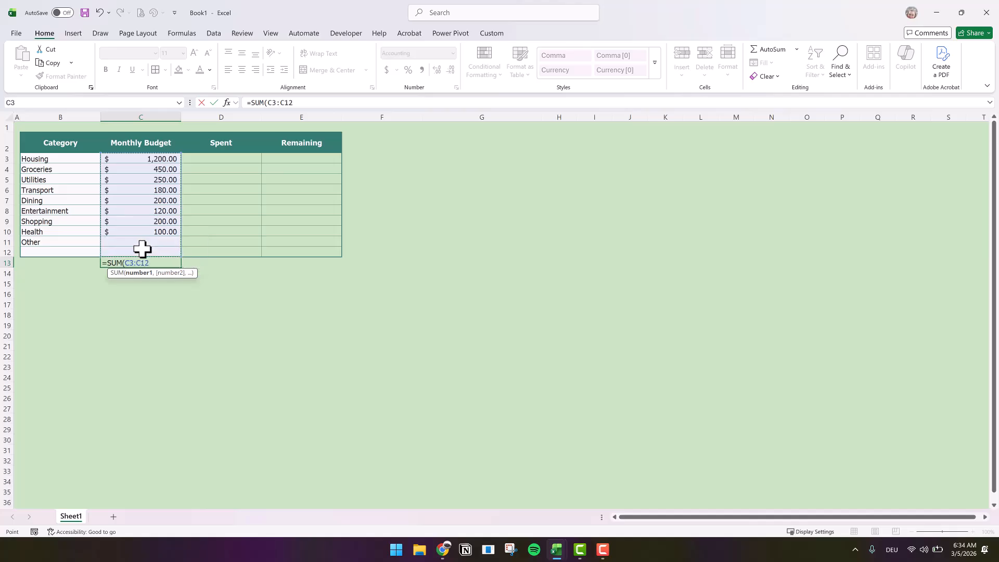
{"action": "key", "text": "Return"}
- Extend the total formula from C13 across to E13 and make the totals C13:E13 bold
{"action": "left_click", "coordinate": [159, 263]}
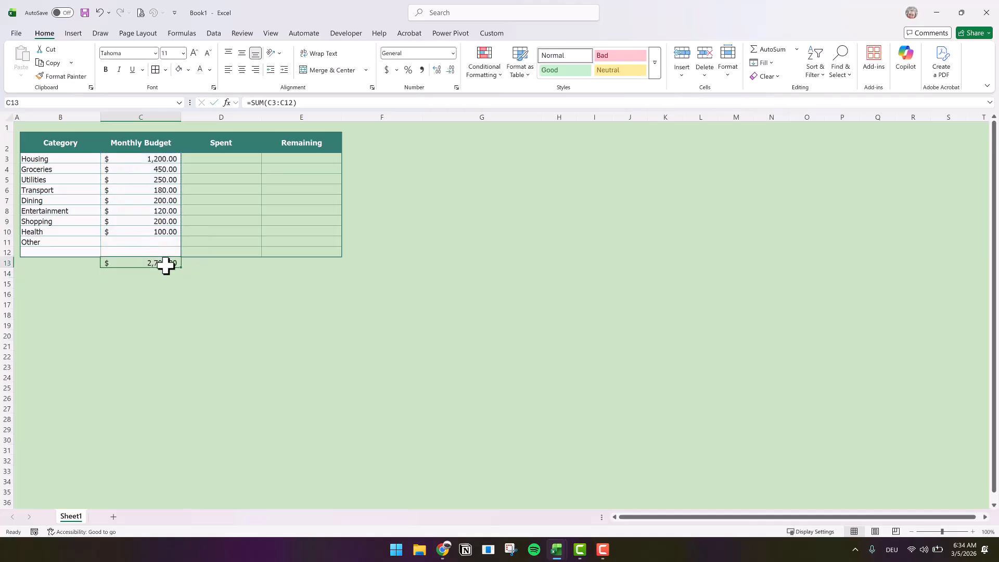
{"action": "left_click_drag", "start_coordinate": [180, 268], "coordinate": [342, 267]}
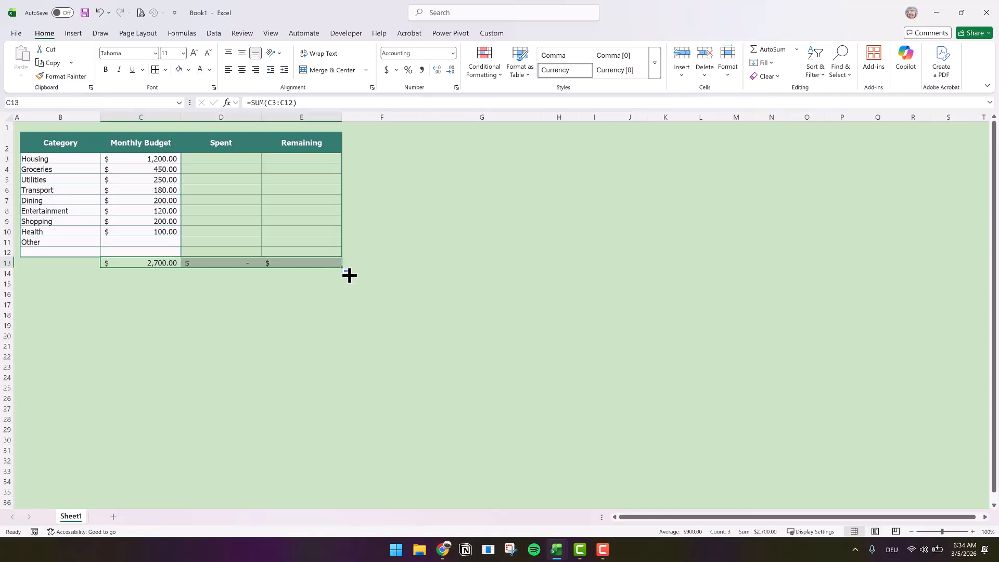
{"action": "left_click", "coordinate": [348, 273]}
{"action": "left_click", "coordinate": [367, 308]}
{"action": "left_click", "coordinate": [106, 69]}
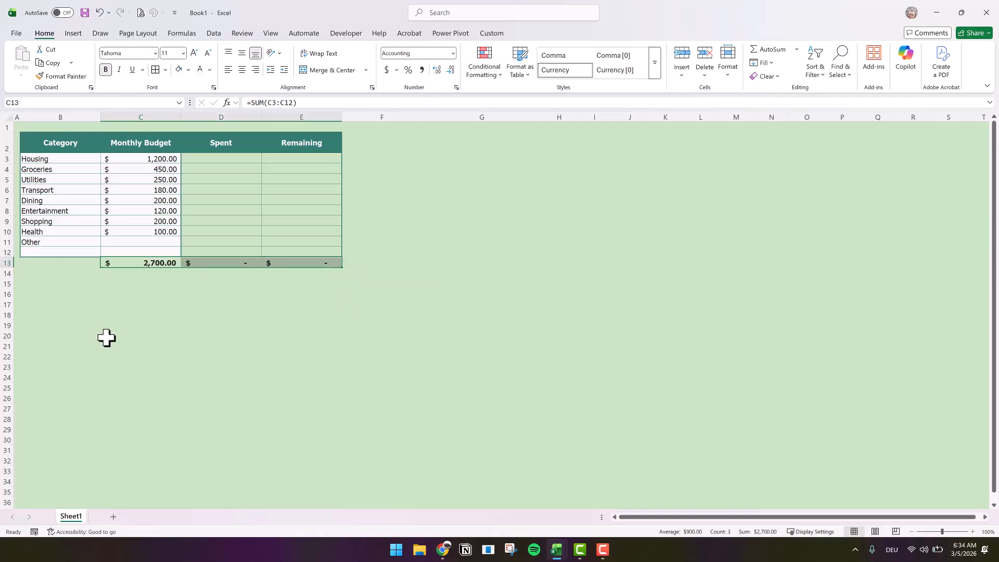
{"action": "left_click", "coordinate": [106, 340]}
- Fill B15:G15 with dark teal as a header band and set the height of row 15 to 30
{"action": "left_click_drag", "start_coordinate": [34, 282], "coordinate": [478, 287]}
{"action": "left_click", "coordinate": [189, 70]}
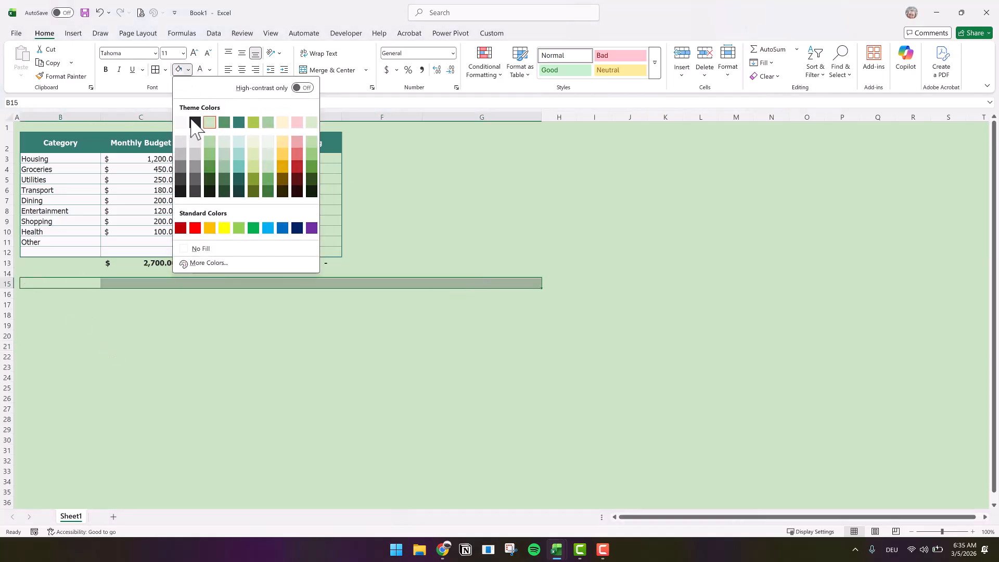
{"action": "left_click", "coordinate": [239, 134]}
{"action": "right_click", "coordinate": [5, 283]}
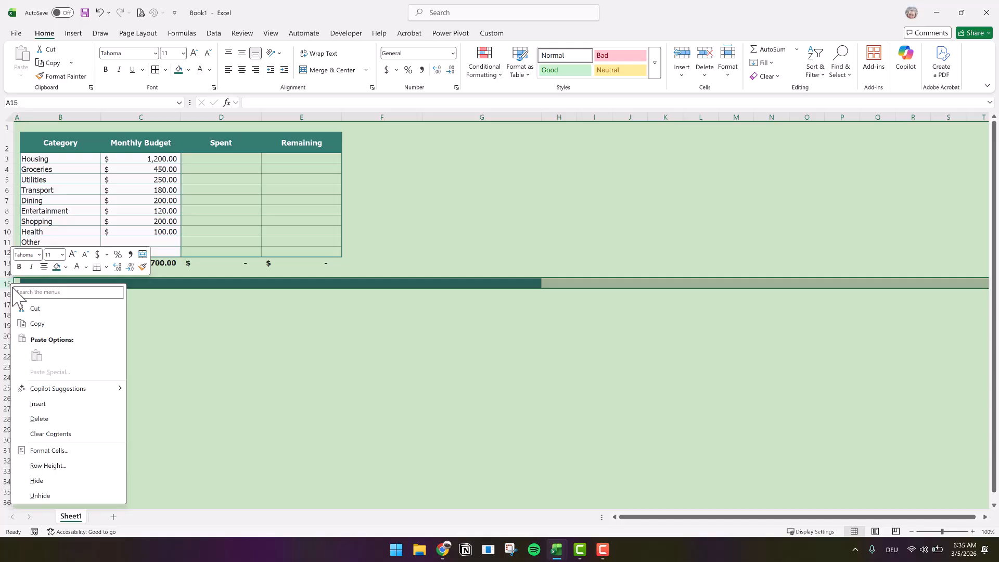
{"action": "left_click", "coordinate": [54, 471]}
{"action": "type", "text": "30"}
{"action": "key", "text": "Return"}
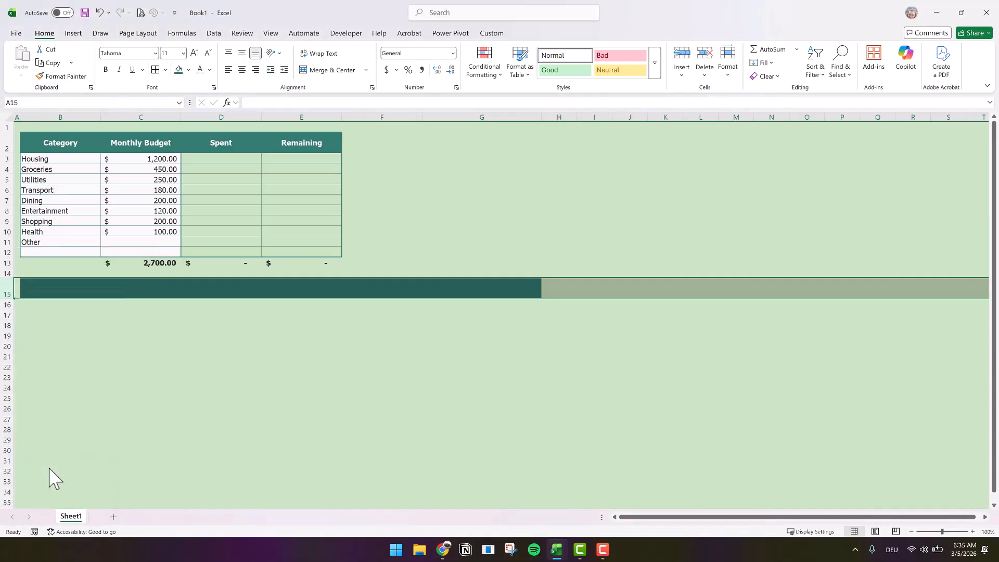
{"action": "left_click", "coordinate": [130, 413]}
- Enter the expense log headers in B15:G15: Date, Description, Category, Payment Method, Amount and Notes
{"action": "left_click", "coordinate": [60, 293]}
{"action": "type", "text": "Date"}
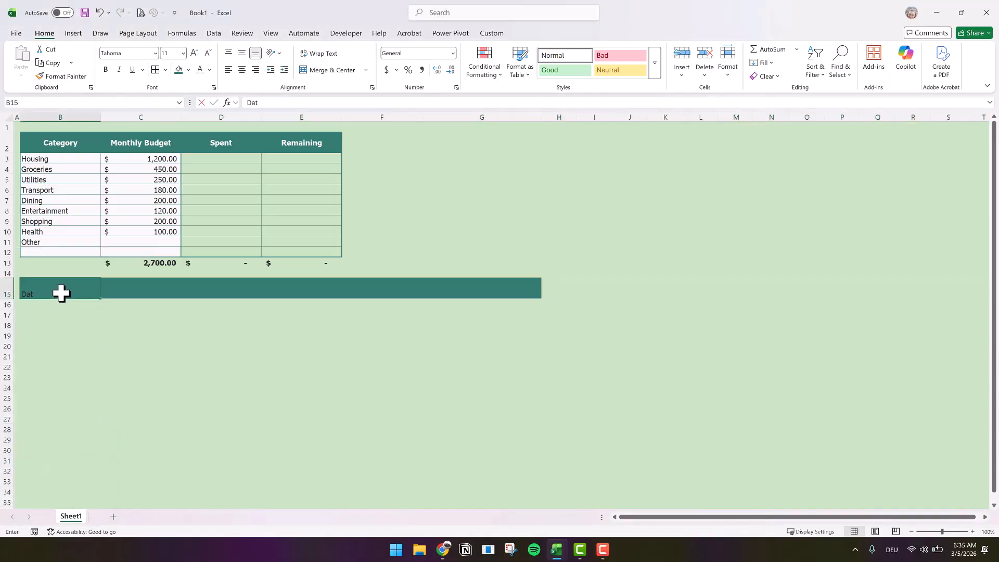
{"action": "key", "text": "Tab"}
{"action": "type", "text": "Desc"}
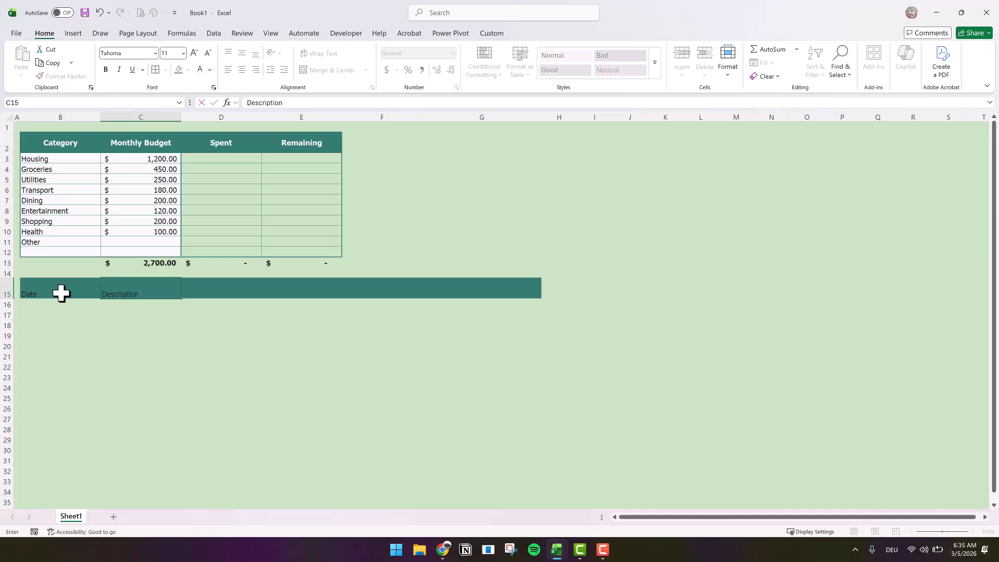
{"action": "key", "text": "Tab"}
{"action": "type", "text": "Category"}
{"action": "key", "text": "Tab"}
{"action": "type", "text": "Paym"}
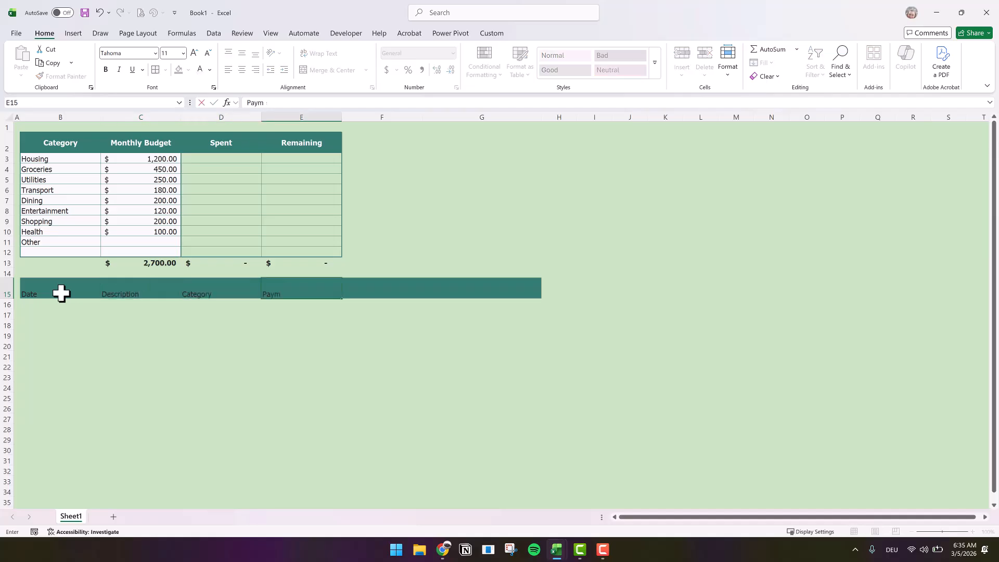
{"action": "type", "text": "ent Method"}
{"action": "key", "text": "Tab"}
{"action": "type", "text": "Amount"}
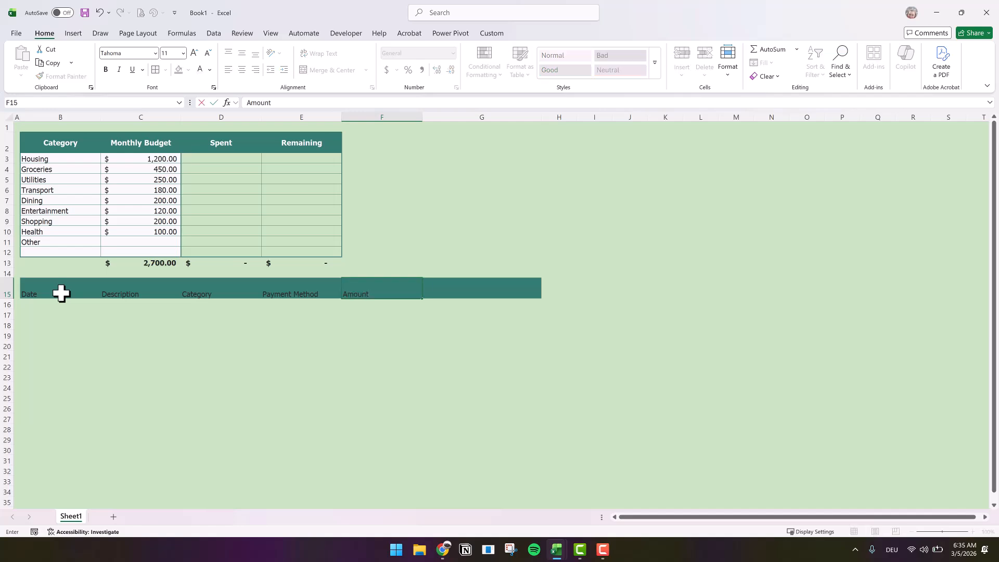
{"action": "key", "text": "Tab"}
{"action": "type", "text": "Notes"}
{"action": "left_click", "coordinate": [62, 385]}
- Format the headers in B15:G15 as bold white text, centred horizontally and vertically
{"action": "left_click_drag", "start_coordinate": [35, 285], "coordinate": [467, 291]}
{"action": "left_click", "coordinate": [105, 69]}
{"action": "left_click", "coordinate": [242, 69]}
{"action": "left_click", "coordinate": [242, 53]}
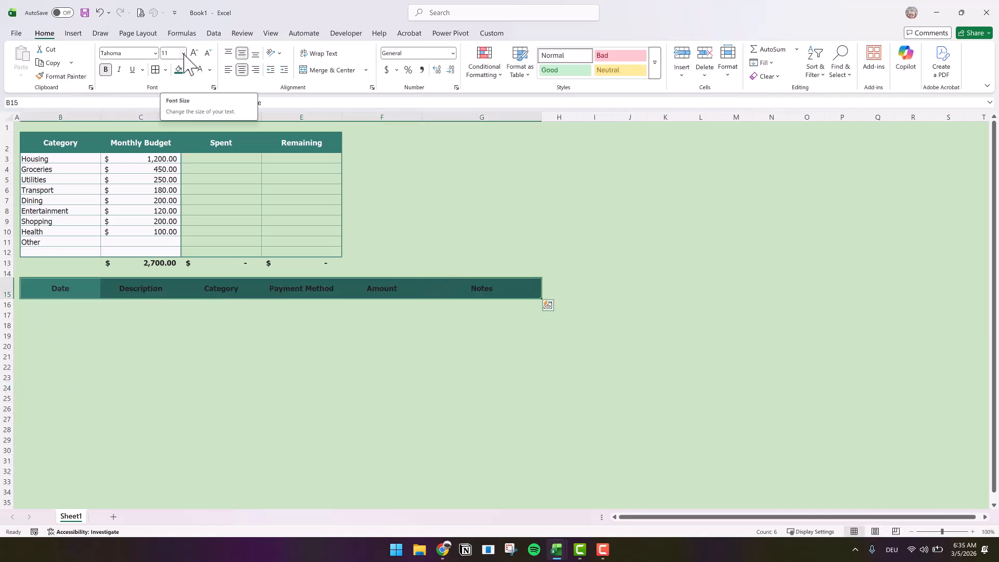
{"action": "left_click", "coordinate": [264, 384]}
- Fill the expense log area B16:G1015 with white
{"action": "left_click_drag", "start_coordinate": [47, 304], "coordinate": [504, 389]}
{"action": "left_click", "coordinate": [189, 69]}
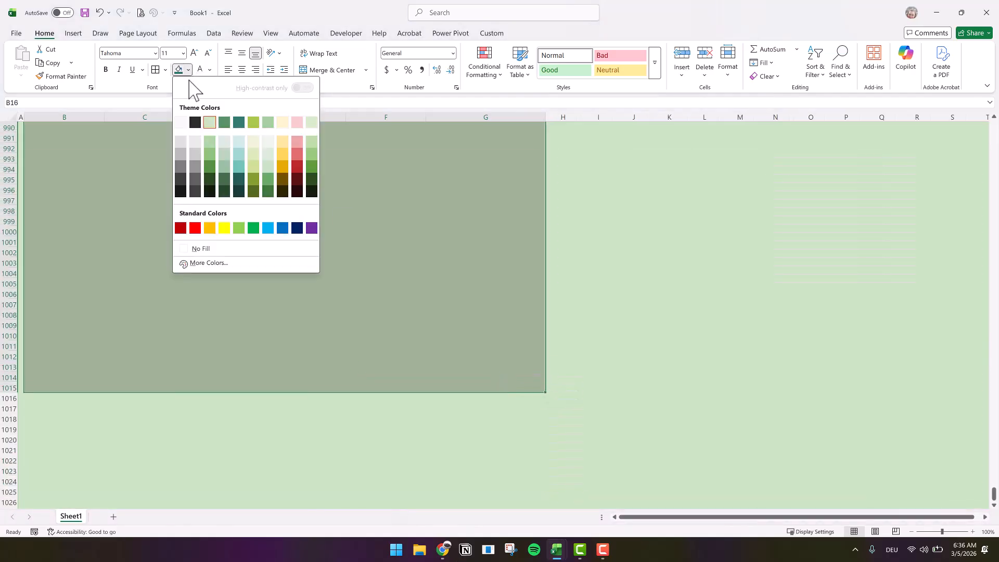
{"action": "left_click", "coordinate": [181, 123]}
- Add dark teal outline borders and thin dark teal inside borders to the expense log area B16:G1015
{"action": "left_click", "coordinate": [165, 70]}
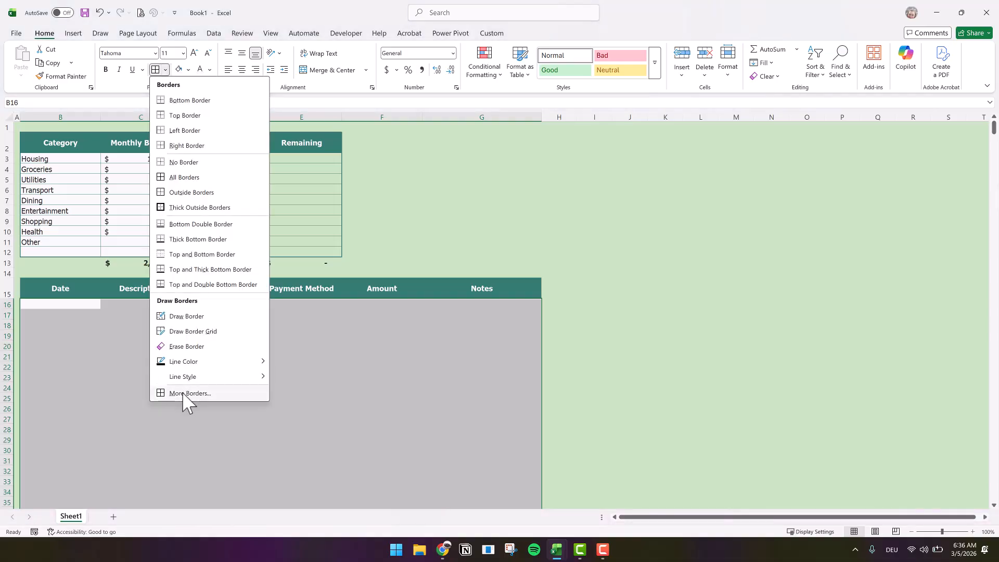
{"action": "left_click", "coordinate": [182, 393]}
{"action": "left_click", "coordinate": [207, 300]}
{"action": "left_click", "coordinate": [214, 328]}
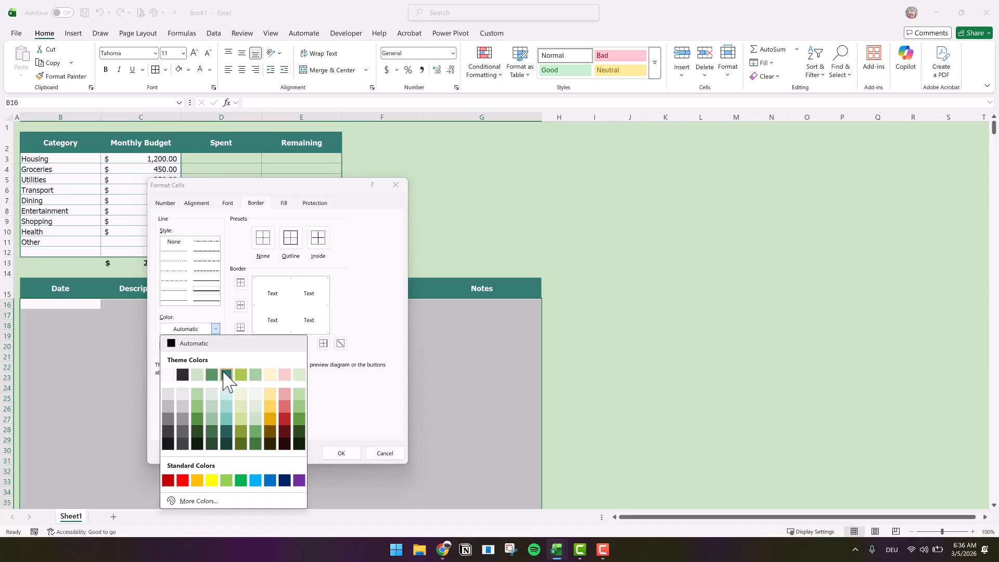
{"action": "left_click", "coordinate": [226, 374]}
{"action": "left_click", "coordinate": [290, 240]}
{"action": "left_click", "coordinate": [318, 238]}
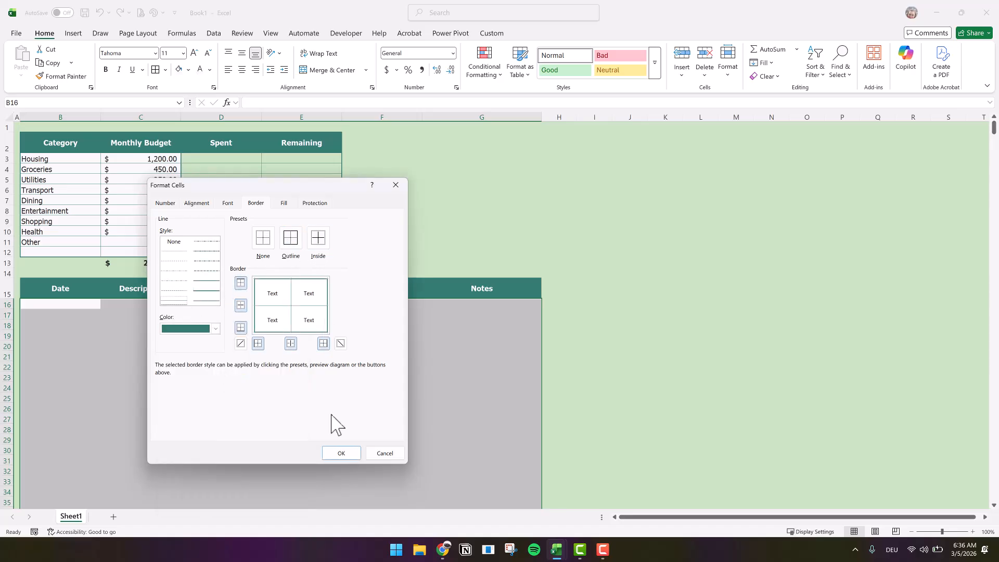
{"action": "left_click", "coordinate": [341, 453]}
- Paste the copied expense records as values into the expense log, starting at B16
{"action": "left_click", "coordinate": [61, 299]}
{"action": "key", "text": "ctrl+c"}
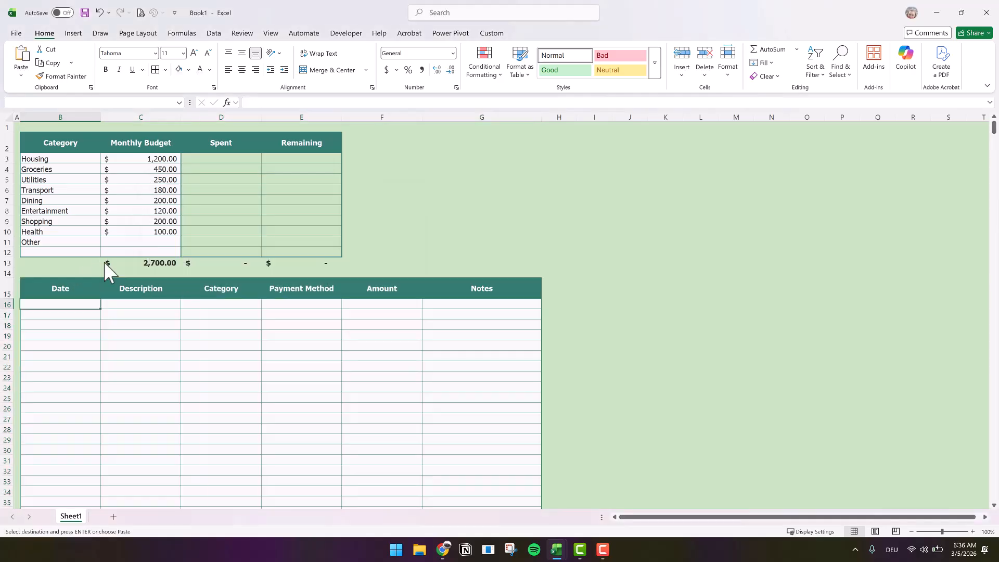
{"action": "key", "text": "ctrl+v"}
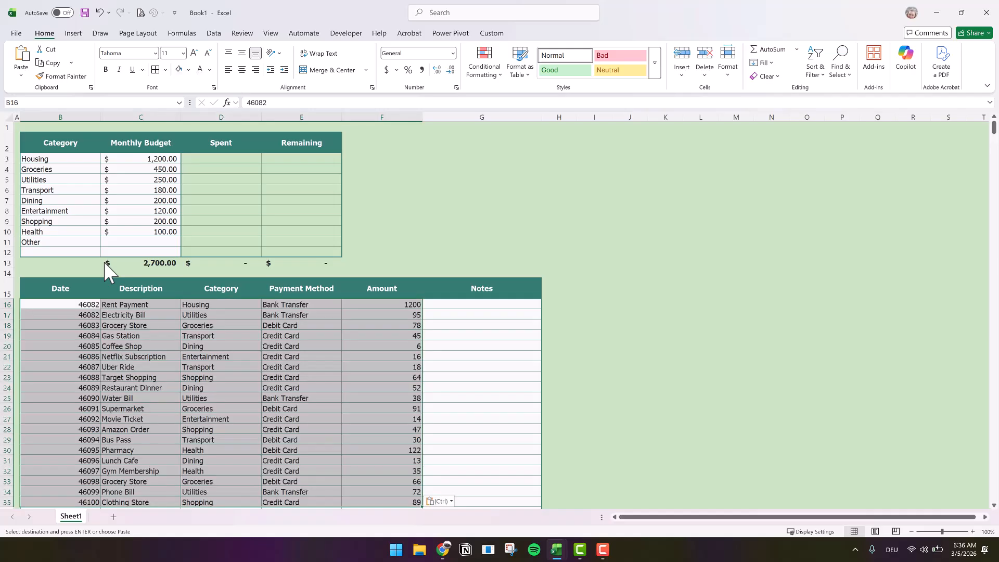
- Apply the dollar accounting format to the Amount column, F
{"action": "left_click", "coordinate": [486, 367]}
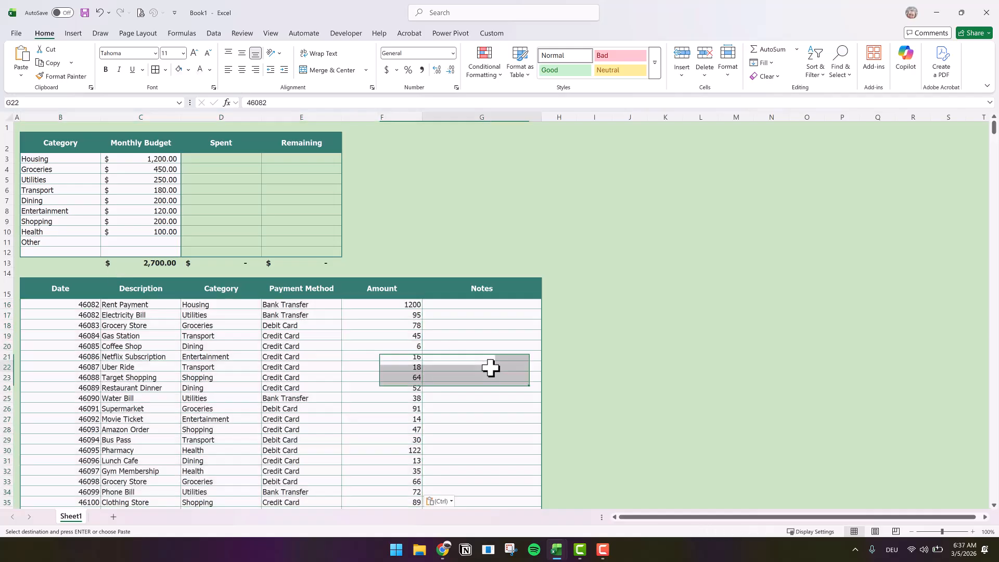
{"action": "left_click", "coordinate": [386, 70]}
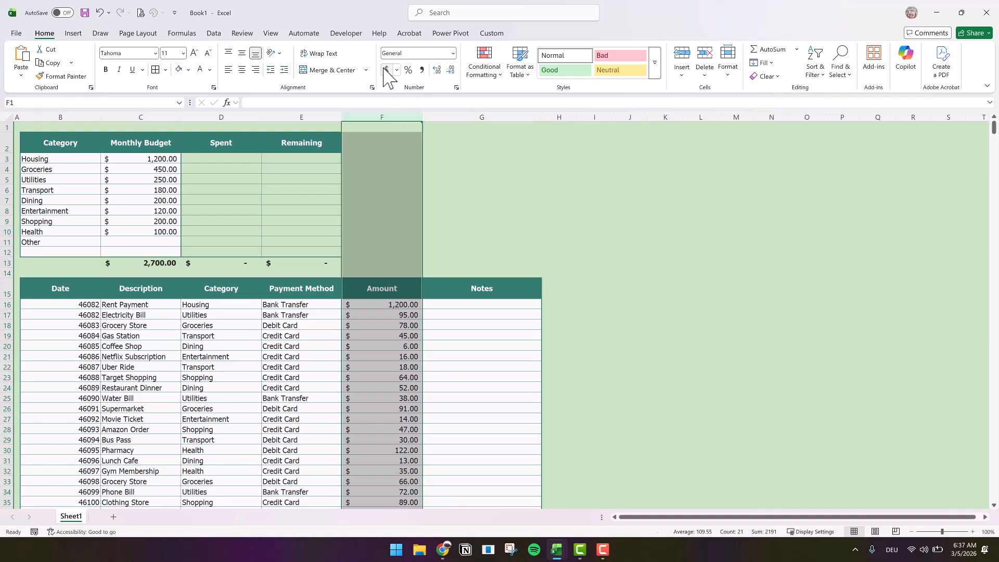
{"action": "left_click", "coordinate": [499, 441]}
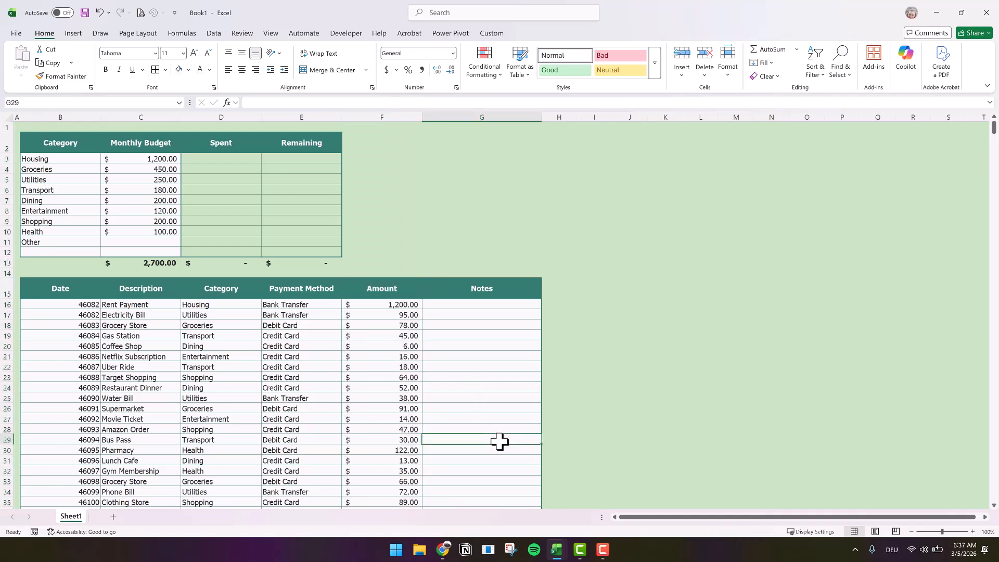
- Narrow column H to a width of 1 as a spacer beside the expense log
{"action": "right_click", "coordinate": [570, 118]}
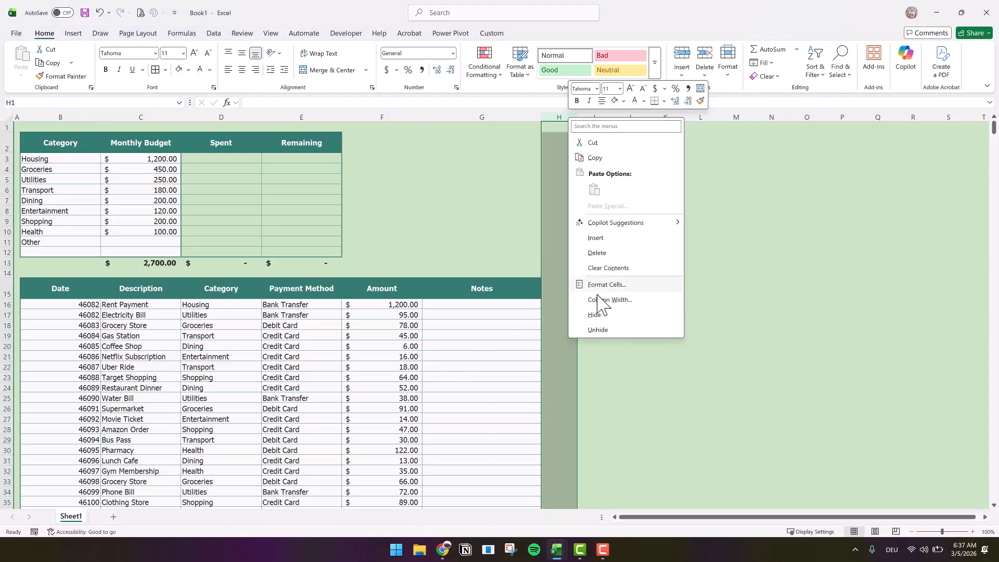
{"action": "left_click", "coordinate": [597, 300]}
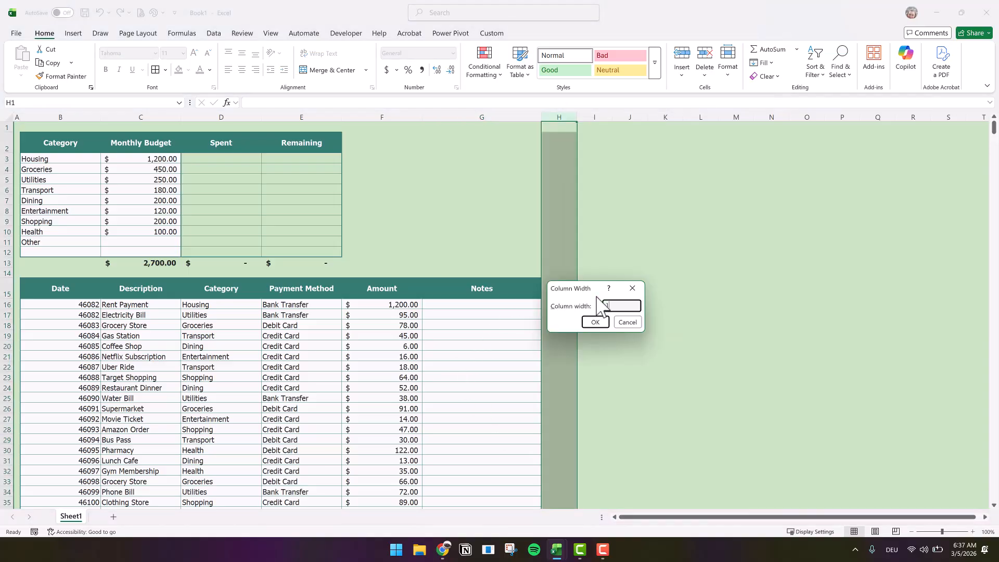
{"action": "type", "text": "1"}
{"action": "key", "text": "Return"}
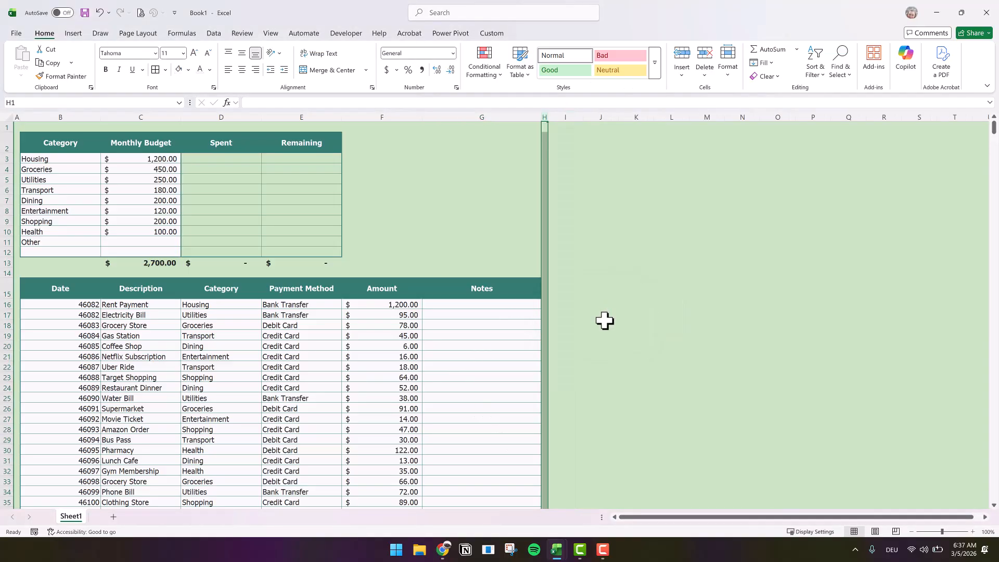
- Fill the block I15:J25 beside the expense log with white
{"action": "left_click", "coordinate": [559, 291]}
{"action": "left_click_drag", "start_coordinate": [559, 291], "coordinate": [610, 398]}
{"action": "left_click", "coordinate": [179, 69]}
- Copy the Amount and Notes headers from F15:G15 to I15:J15 as the side table's header row
{"action": "left_click", "coordinate": [385, 288]}
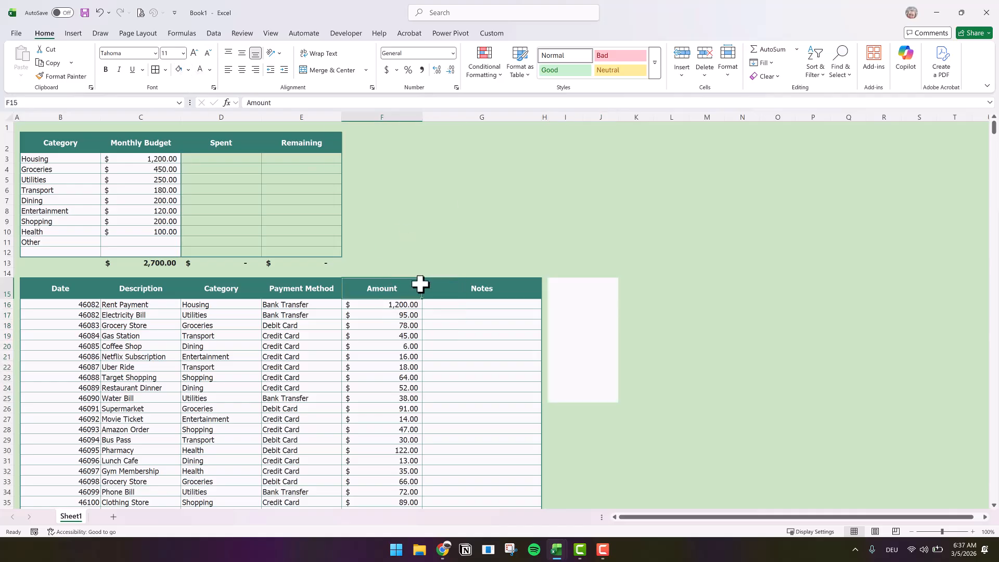
{"action": "left_click_drag", "start_coordinate": [385, 288], "coordinate": [423, 285]}
{"action": "key", "text": "ctrl+c"}
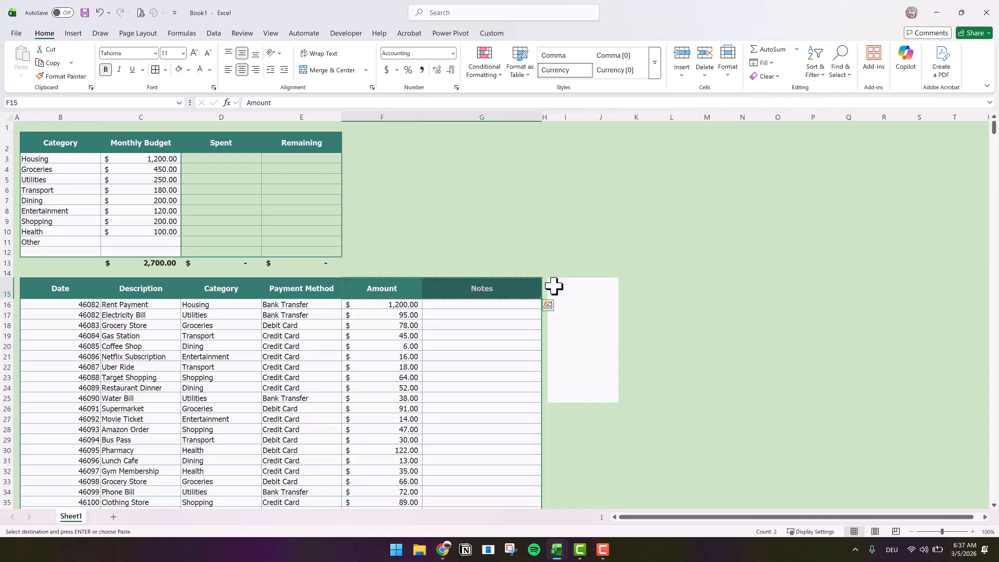
{"action": "left_click", "coordinate": [555, 285]}
{"action": "key", "text": "ctrl+v"}
- Fill J16:J25, the second column of the side table, with the light green background colour
{"action": "left_click_drag", "start_coordinate": [591, 309], "coordinate": [598, 399]}
{"action": "left_click", "coordinate": [189, 69]}
{"action": "left_click", "coordinate": [267, 158]}
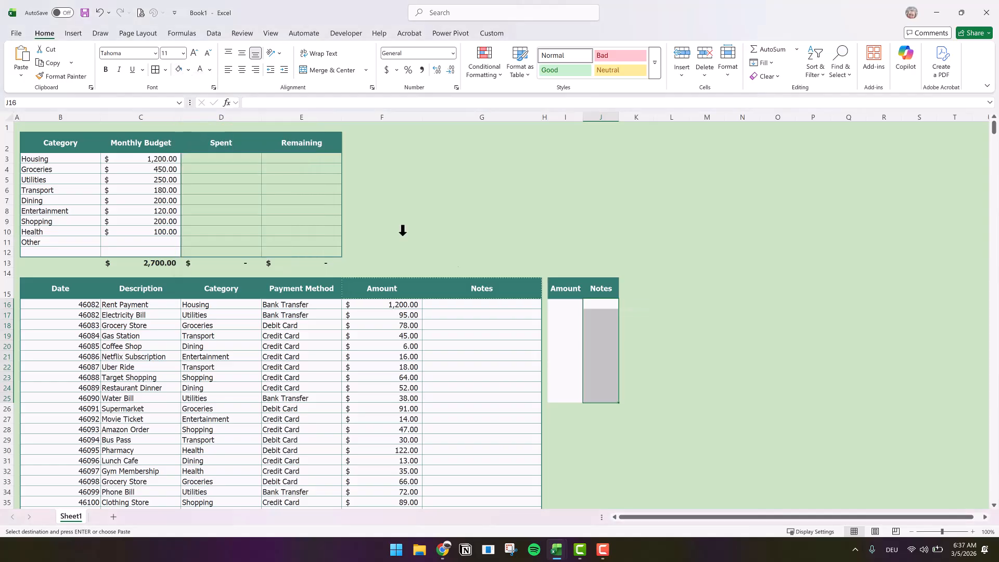
- Set the width of columns I and J to 20
{"action": "left_click_drag", "start_coordinate": [569, 114], "coordinate": [593, 114]}
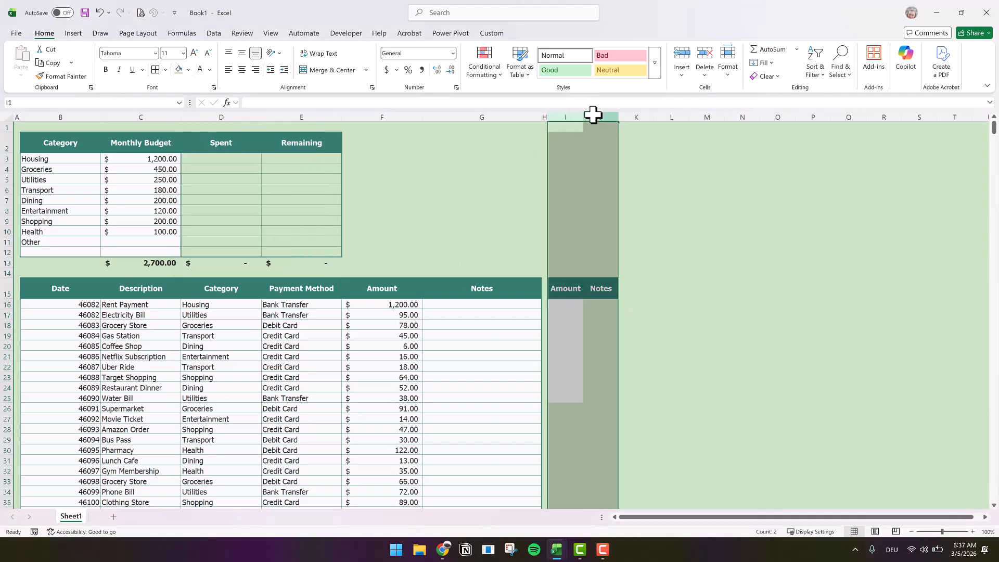
{"action": "right_click", "coordinate": [593, 114]}
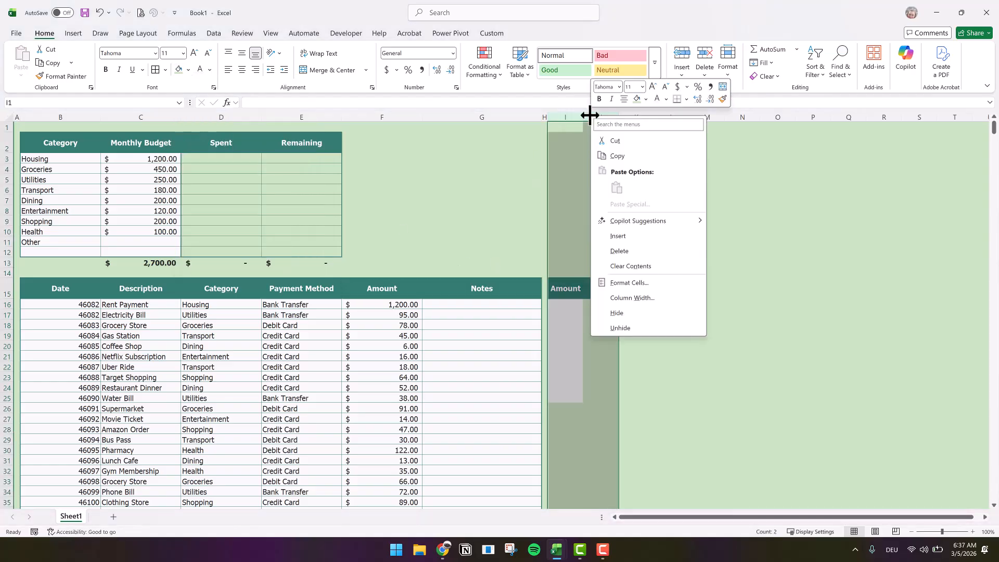
{"action": "left_click", "coordinate": [607, 297]}
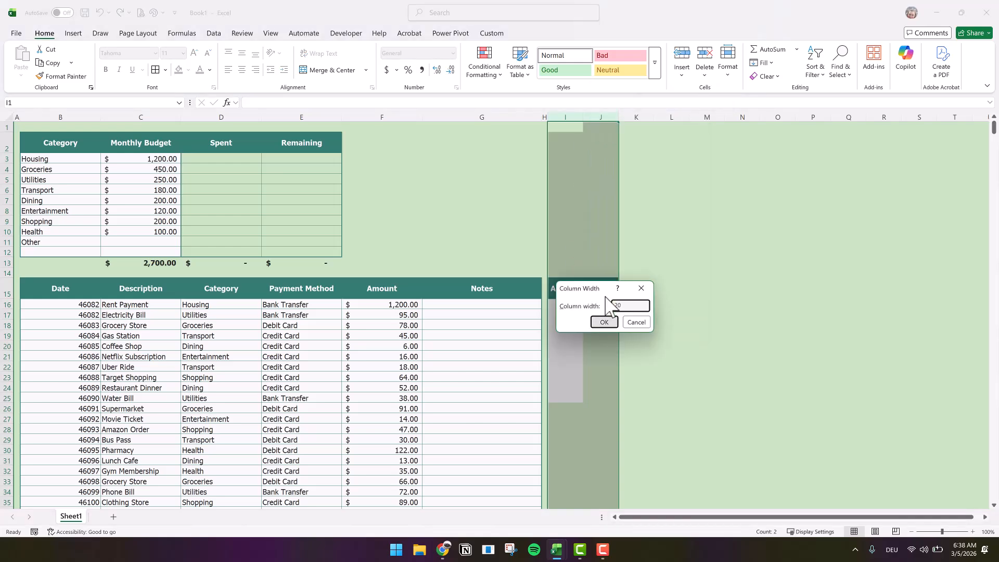
{"action": "left_click", "coordinate": [603, 321]}
- Apply a green outline border and thin green inside borders to the side table, I15:J25
{"action": "left_click", "coordinate": [570, 288]}
{"action": "left_click_drag", "start_coordinate": [602, 391], "coordinate": [665, 404]}
{"action": "left_click", "coordinate": [167, 72]}
{"action": "left_click", "coordinate": [189, 394]}
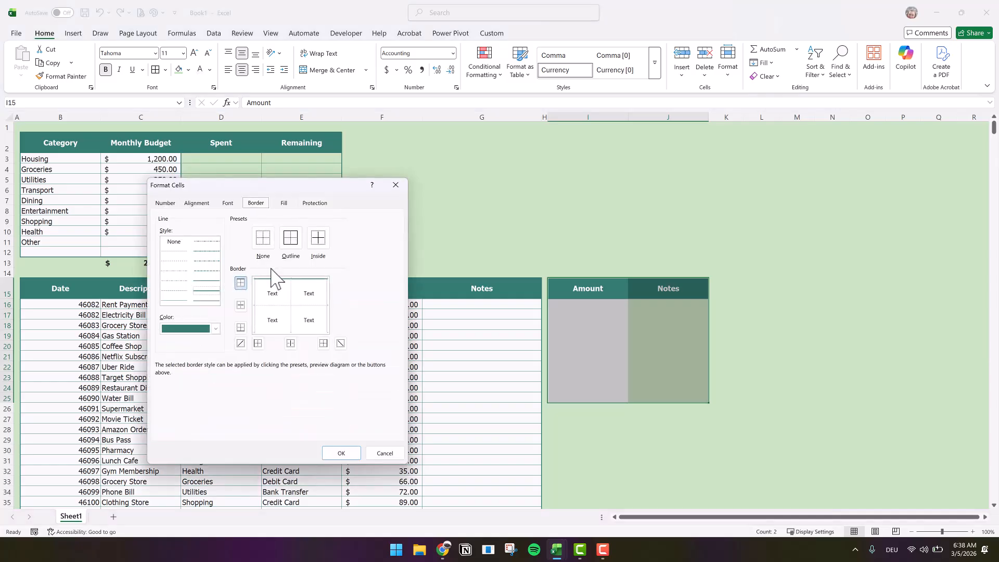
{"action": "left_click", "coordinate": [289, 241]}
{"action": "left_click", "coordinate": [177, 298]}
{"action": "left_click", "coordinate": [318, 240]}
{"action": "left_click", "coordinate": [341, 453]}
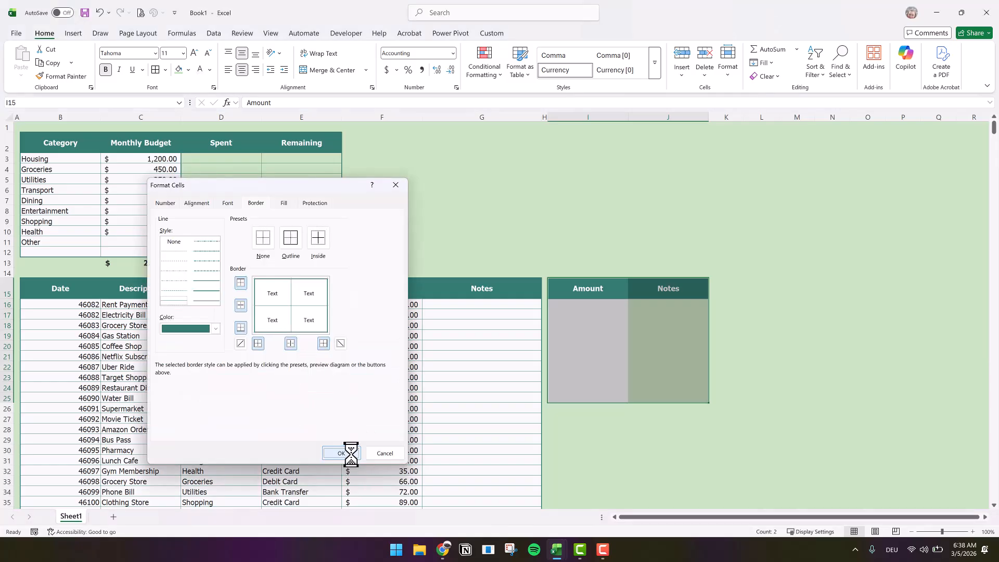
- Paste the copied payment methods (Cash, Credit Card, Debit Card, Bank Transfer, Other) as values into the side table, starting at I16
{"action": "key", "text": "ctrl+1"}
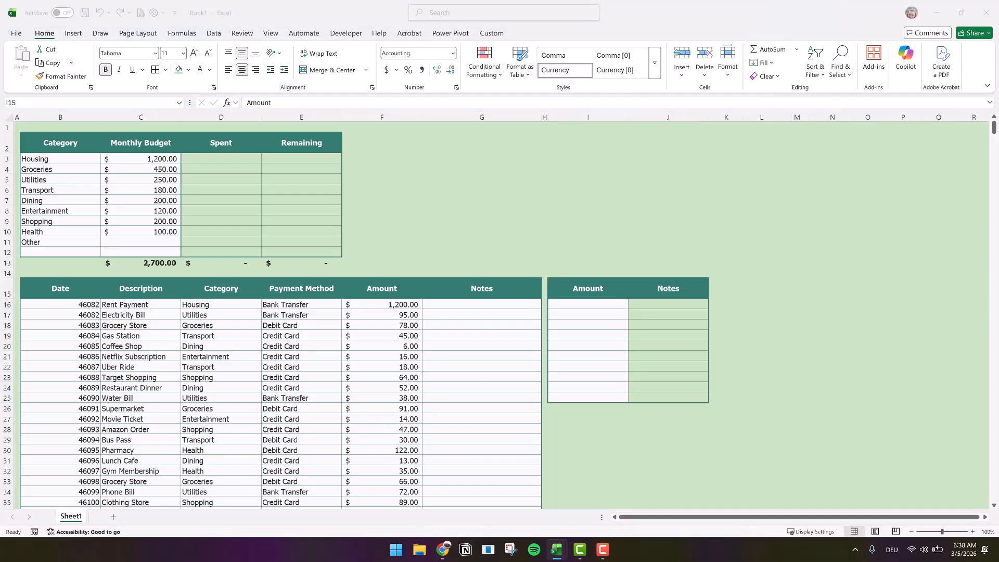
{"action": "key", "text": "ctrl+c"}
{"action": "left_click", "coordinate": [581, 306]}
{"action": "right_click", "coordinate": [572, 313]}
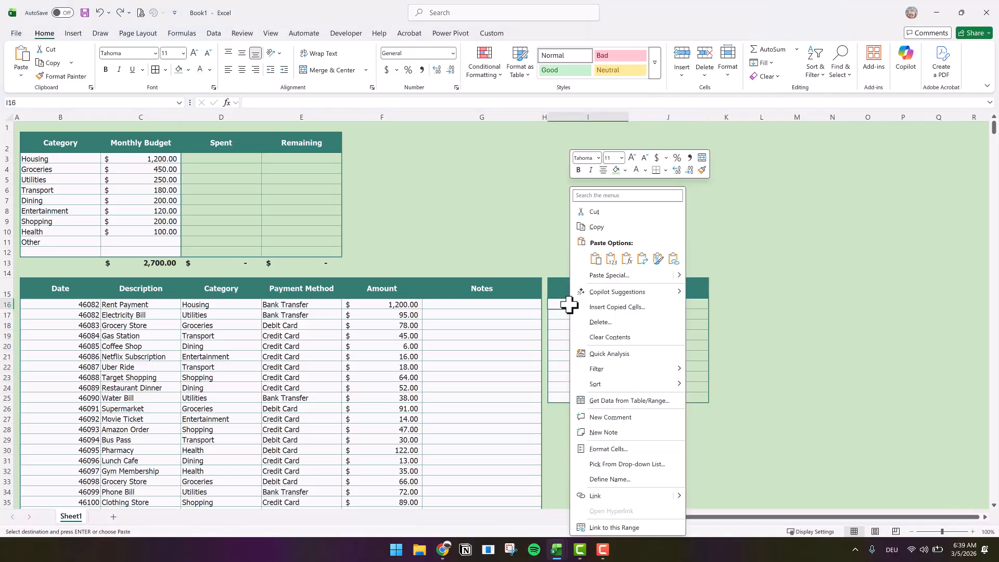
{"action": "left_click", "coordinate": [614, 260]}
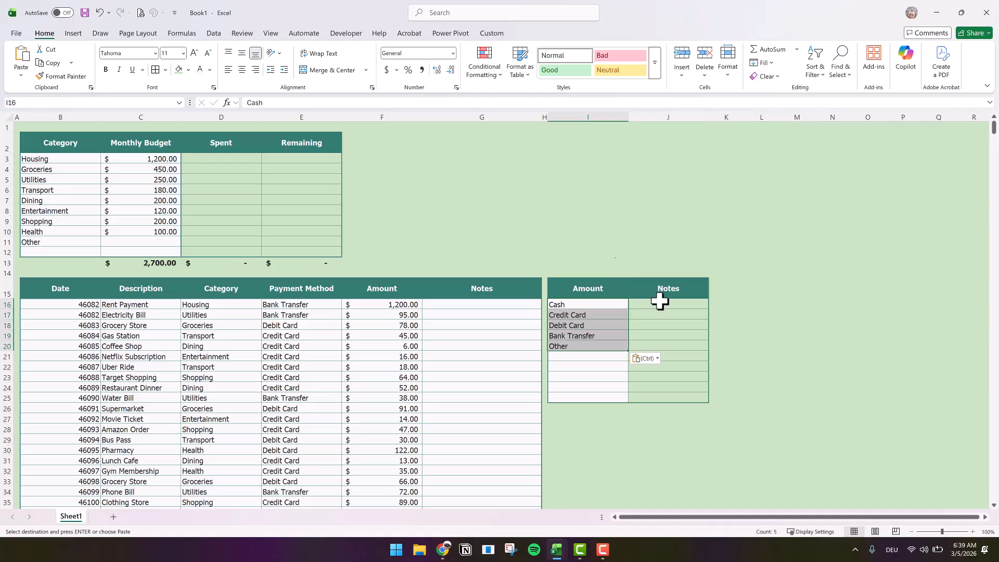
- Apply the dollar accounting format to J16:J25 and the short date format to column B
{"action": "left_click_drag", "start_coordinate": [662, 306], "coordinate": [662, 400]}
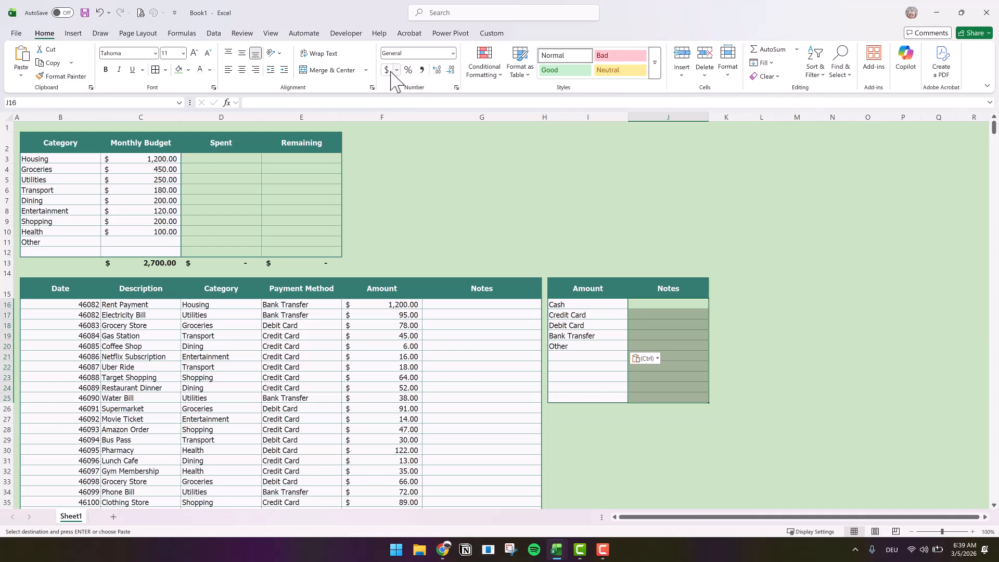
{"action": "key", "text": "Escape"}
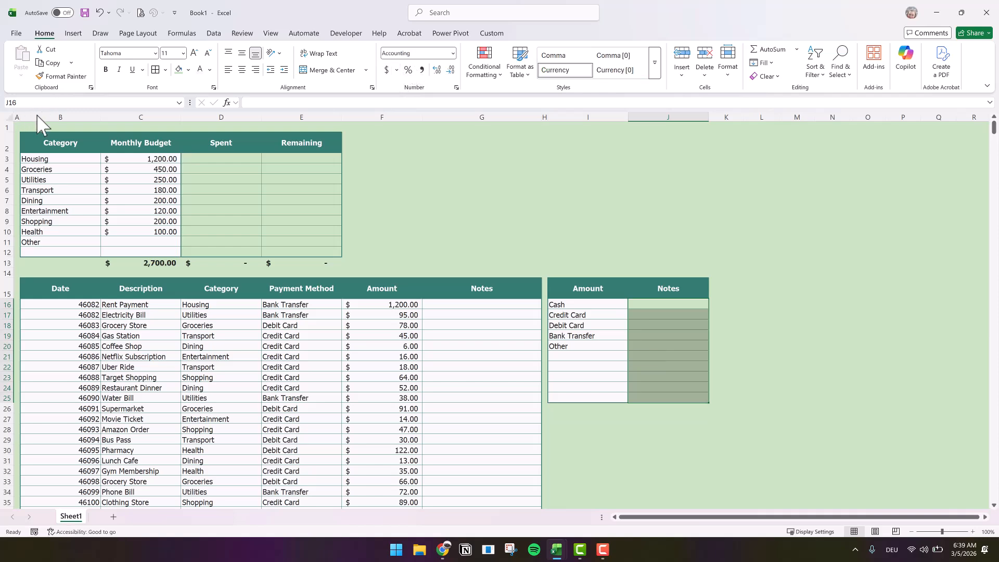
{"action": "left_click", "coordinate": [39, 117]}
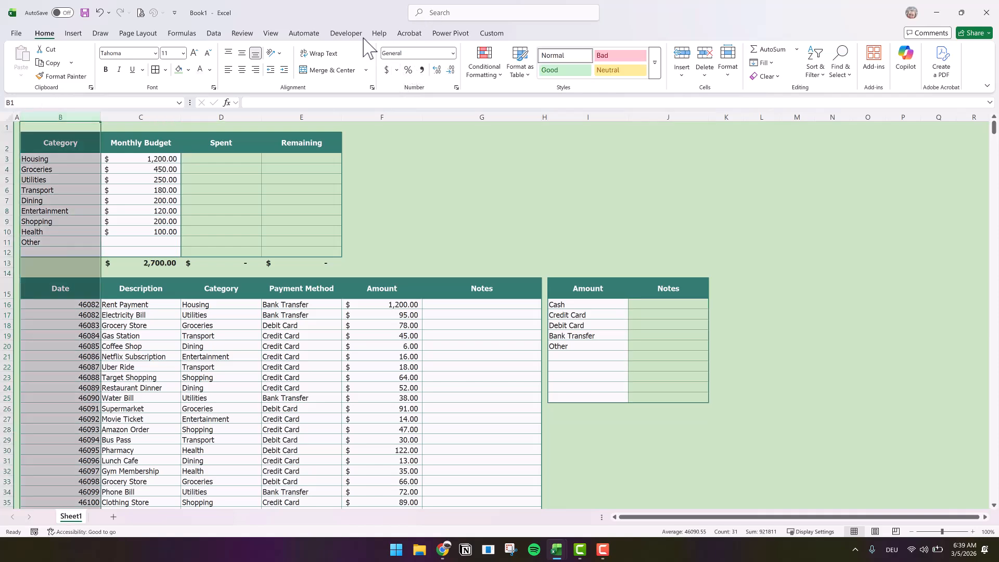
{"action": "left_click", "coordinate": [452, 53]}
{"action": "left_click", "coordinate": [438, 168]}
- Begin a SUMIF formula in D3 with D16:D1015 as the range and B3 as the criterion
{"action": "left_click", "coordinate": [221, 159]}
{"action": "left_click", "coordinate": [268, 102]}
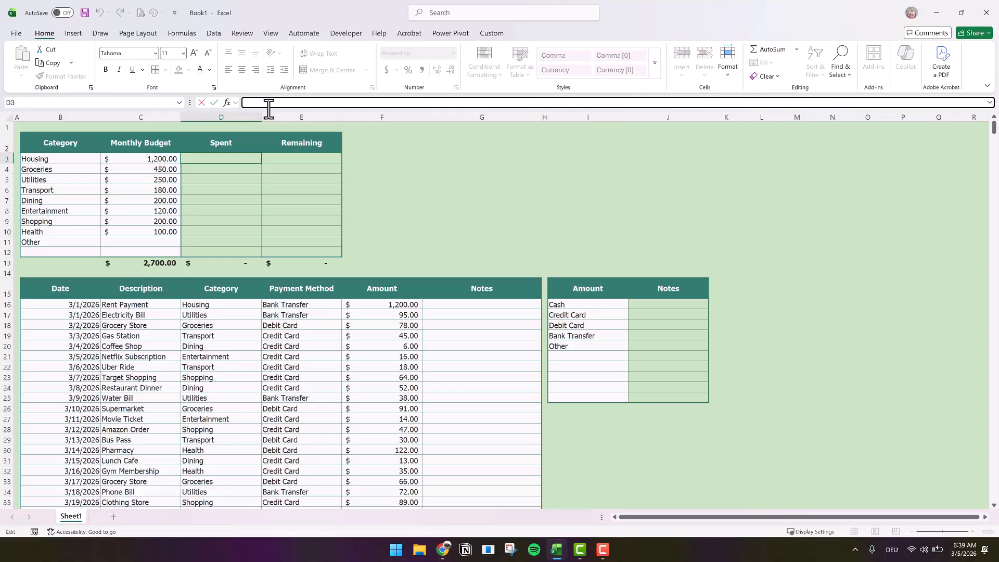
{"action": "type", "text": "=SU"}
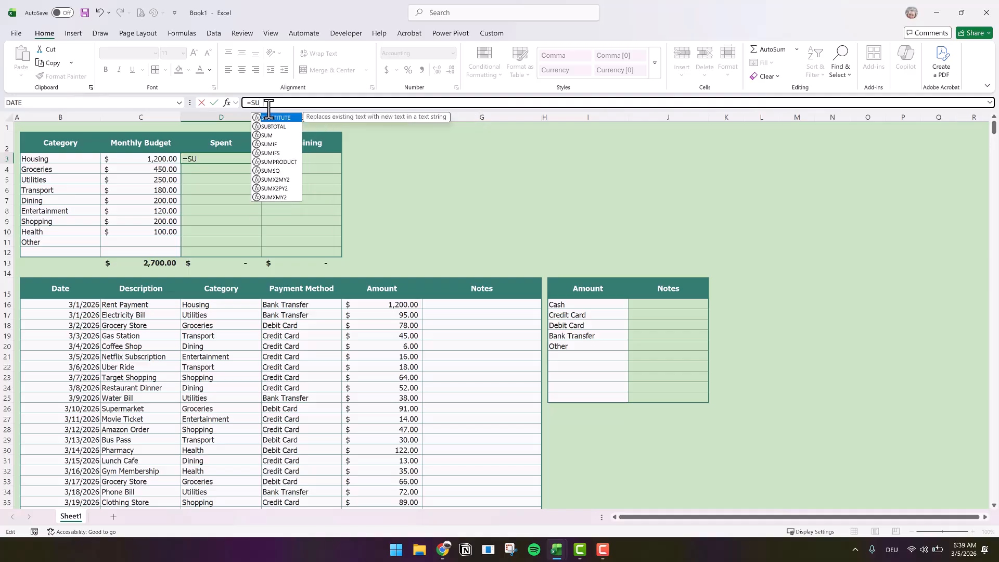
{"action": "type", "text": "MIF"}
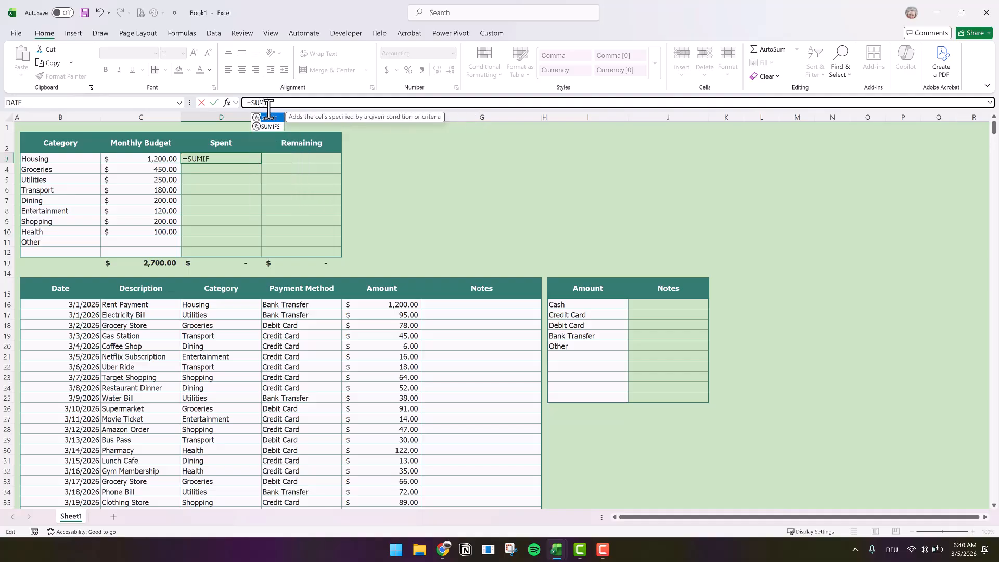
{"action": "type", "text": "("}
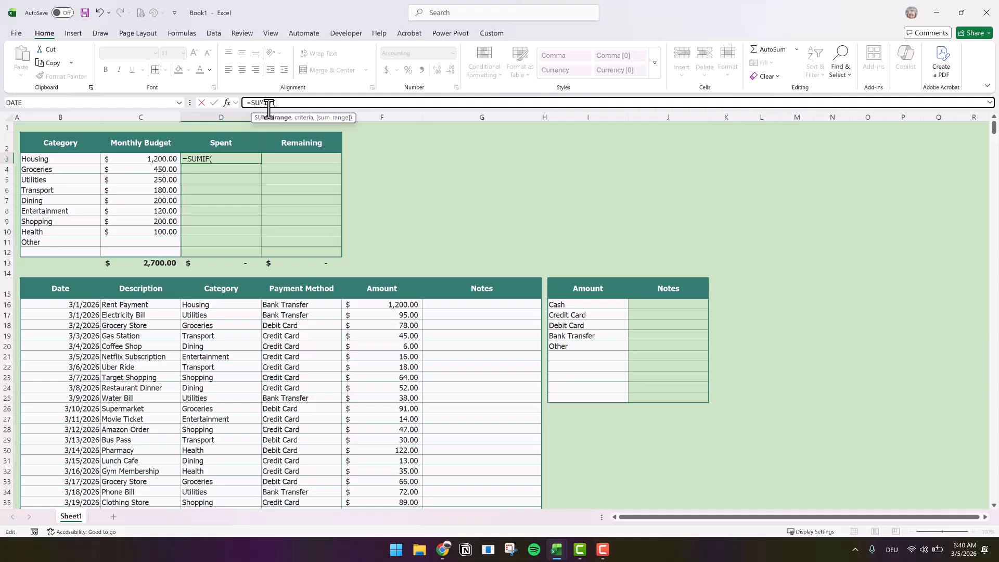
{"action": "left_click_drag", "start_coordinate": [213, 306], "coordinate": [216, 357]}
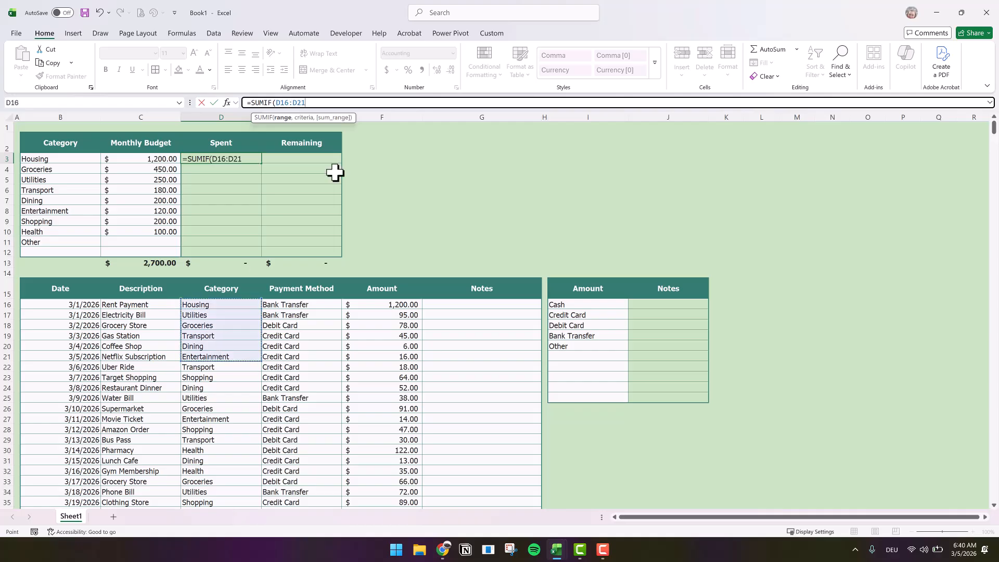
{"action": "key", "text": "BackSpace"}
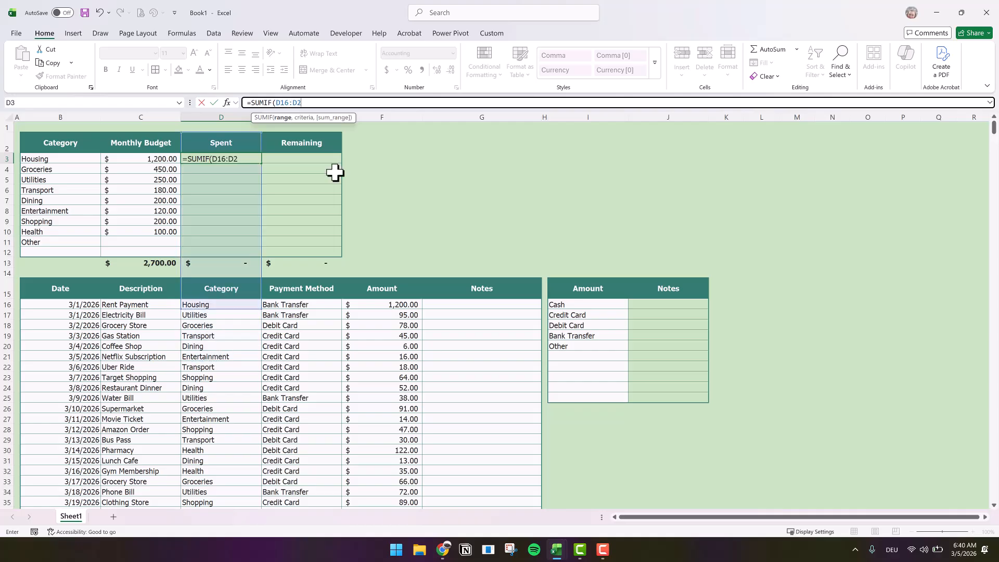
{"action": "key", "text": "BackSpace"}
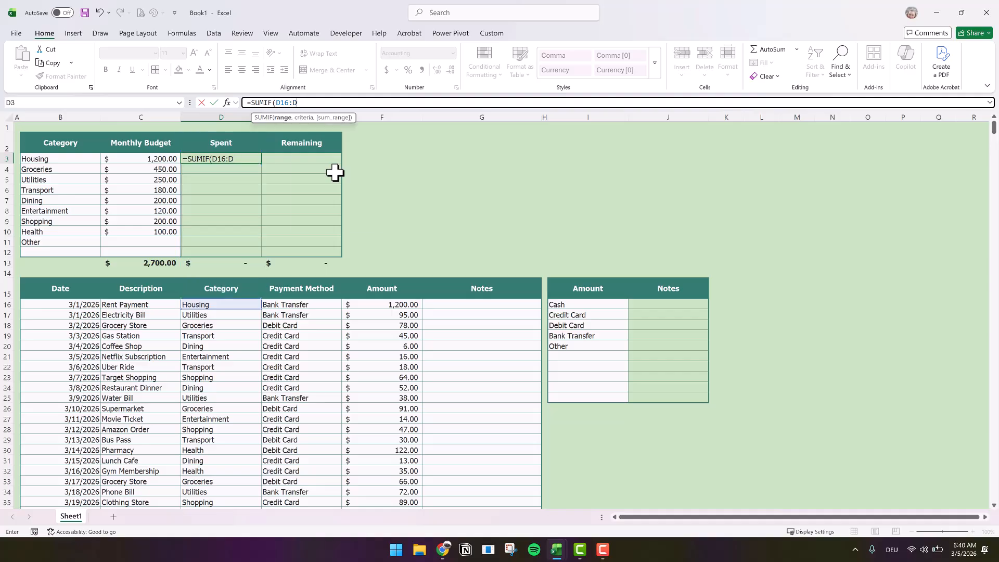
{"action": "type", "text": "101"}
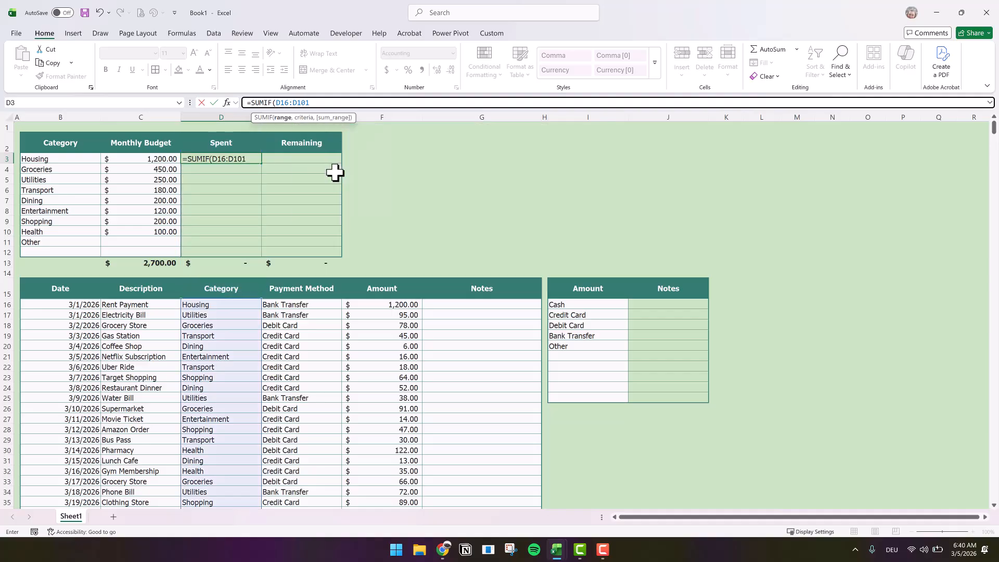
{"action": "type", "text": "5,"}
{"action": "left_click", "coordinate": [61, 162]}
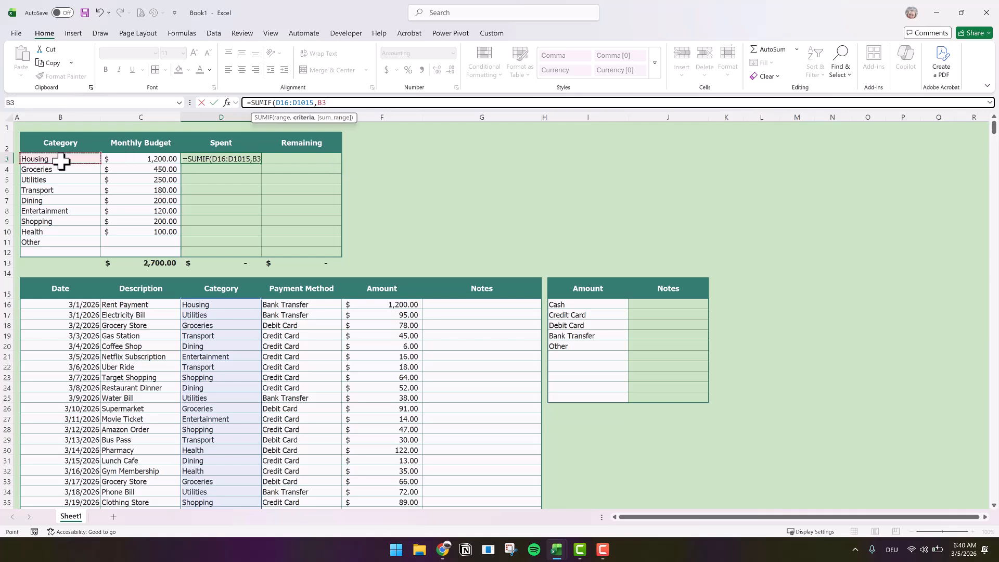
{"action": "type", "text": ","}
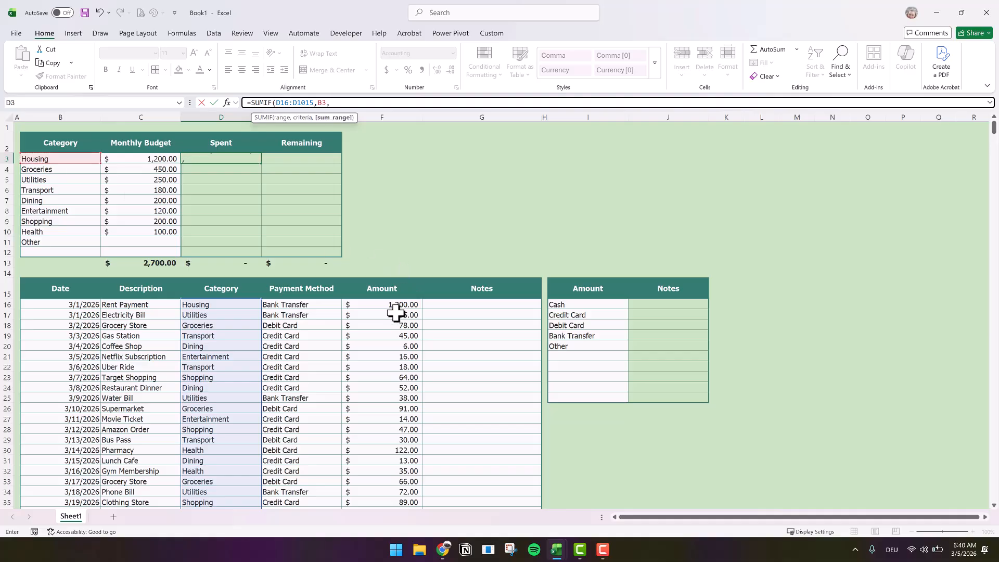
- Add the expense log amounts F16:F1015 as the sum range of the SUMIF formula in D3
{"action": "left_click_drag", "start_coordinate": [397, 307], "coordinate": [406, 386]}
{"action": "key", "text": "BackSpace"}
{"action": "key", "text": "BackSpace"}
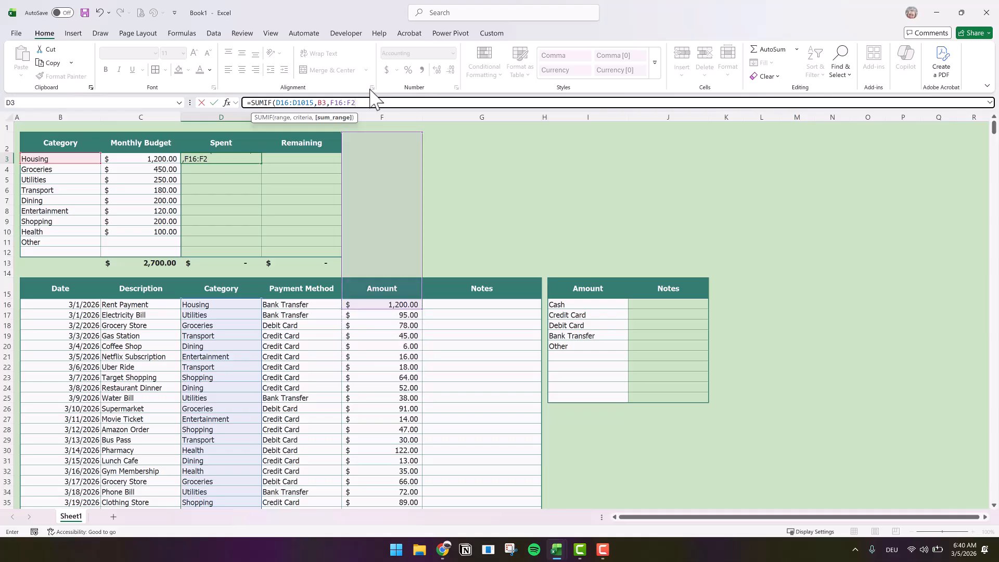
{"action": "type", "text": "10"}
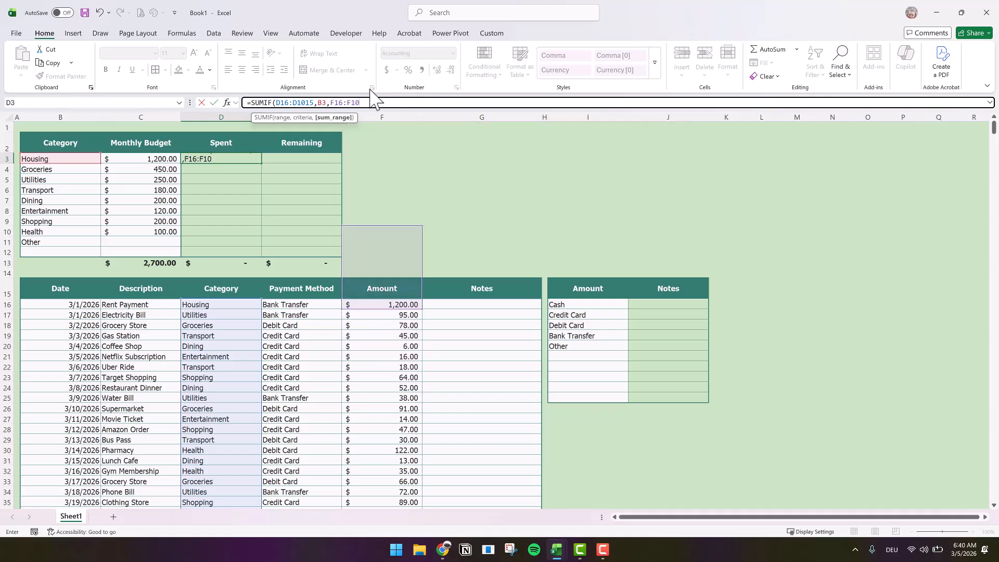
{"action": "type", "text": "15"}
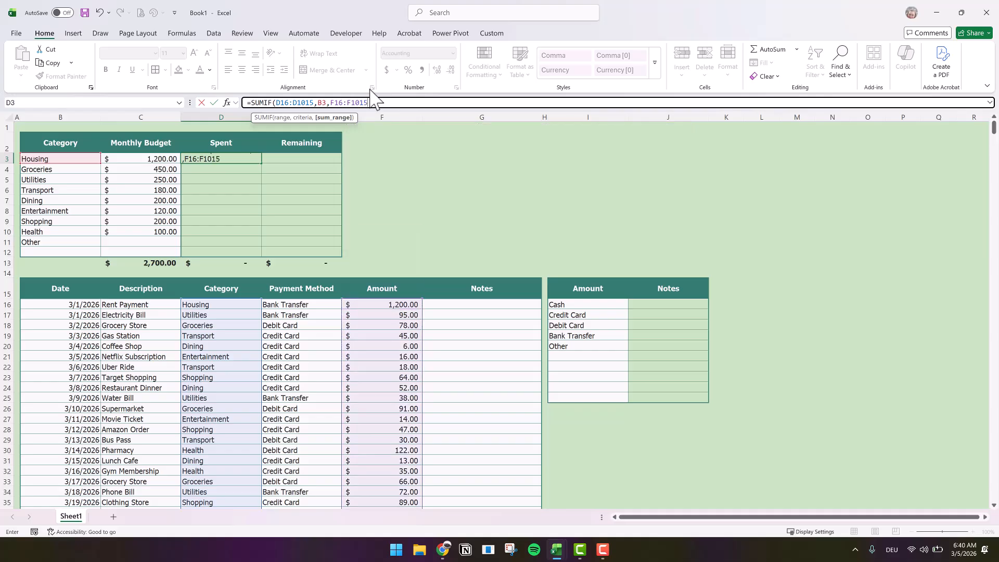
- Make both SUMIF ranges absolute, $D$16:$D$1015 and $F$16:$F$1015, and commit the formula in D3
{"action": "left_click_drag", "start_coordinate": [331, 103], "coordinate": [385, 100]}
{"action": "key", "text": "F4"}
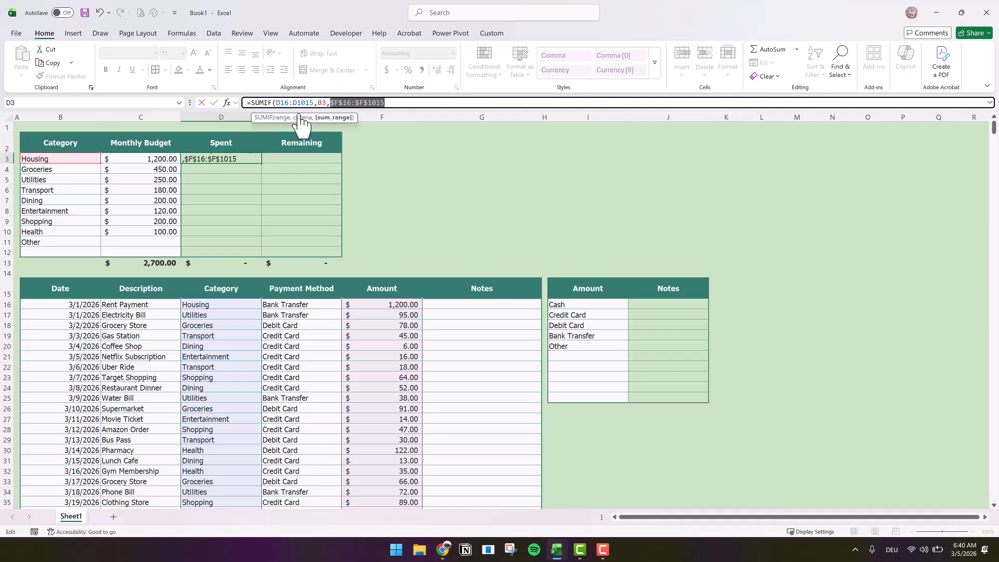
{"action": "left_click_drag", "start_coordinate": [278, 103], "coordinate": [305, 105]}
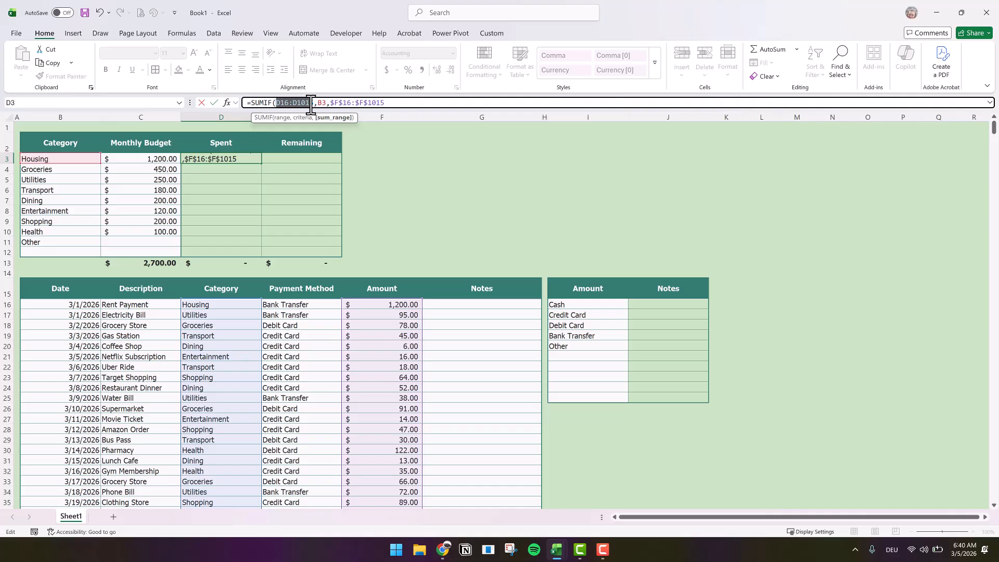
{"action": "key", "text": "F4"}
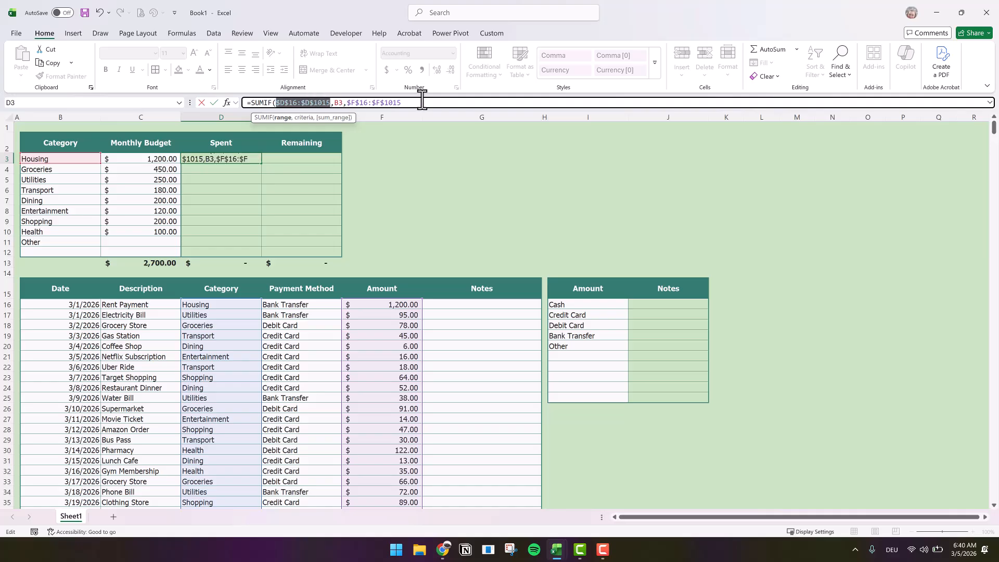
{"action": "left_click", "coordinate": [418, 103]}
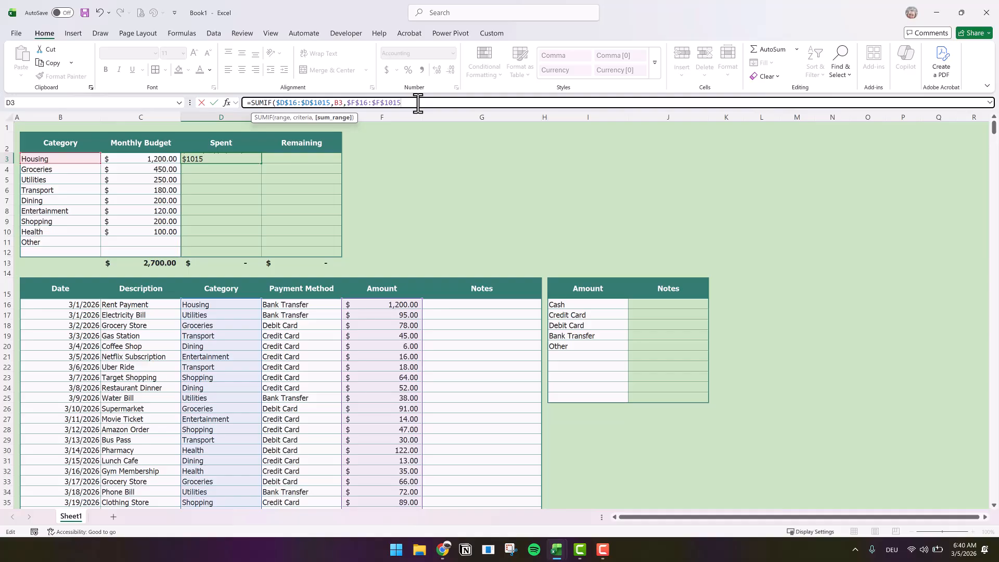
{"action": "key", "text": "Return"}
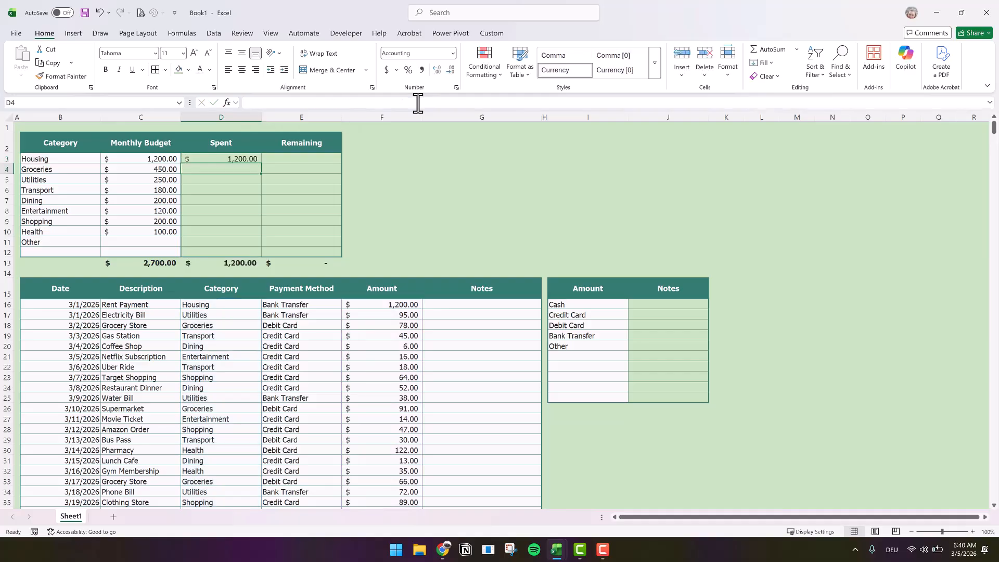
- Fill the SUMIF formula from D3 down the Spent column to D12
{"action": "left_click", "coordinate": [236, 157]}
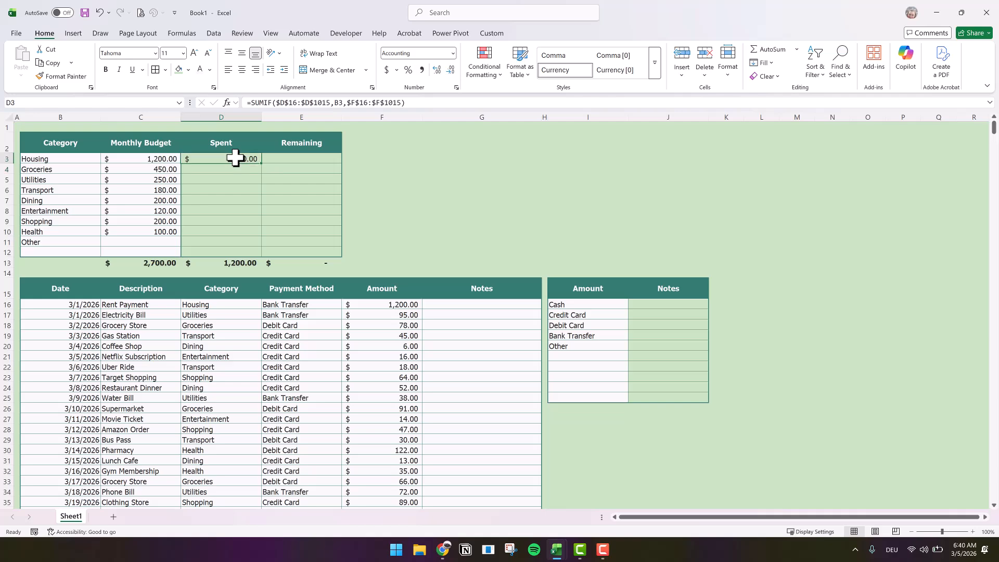
{"action": "double_click", "coordinate": [261, 165]}
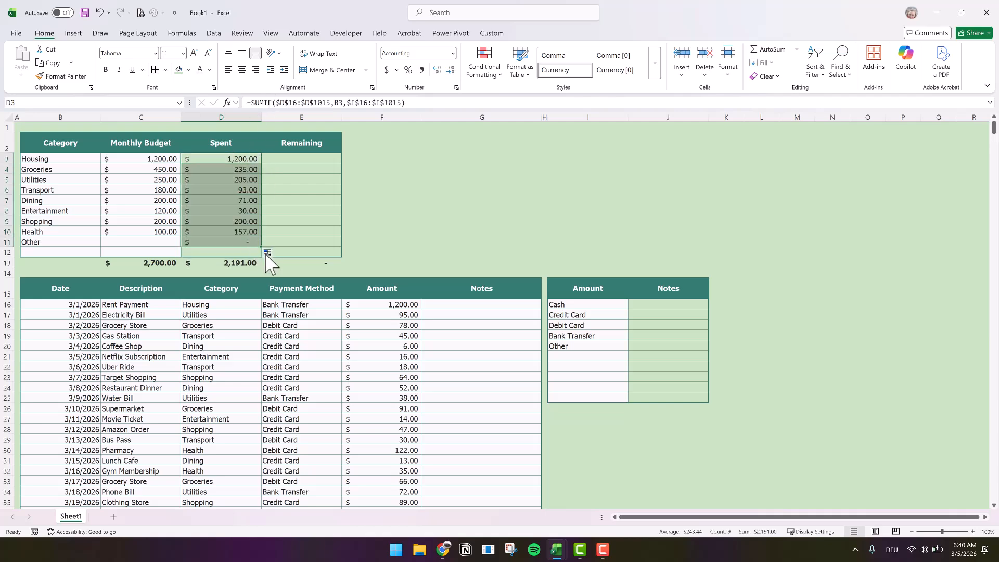
{"action": "left_click_drag", "start_coordinate": [262, 254], "coordinate": [263, 257]}
- Enter the formula =C3-D3 in E3 to calculate the remaining Housing budget
{"action": "left_click", "coordinate": [301, 159]}
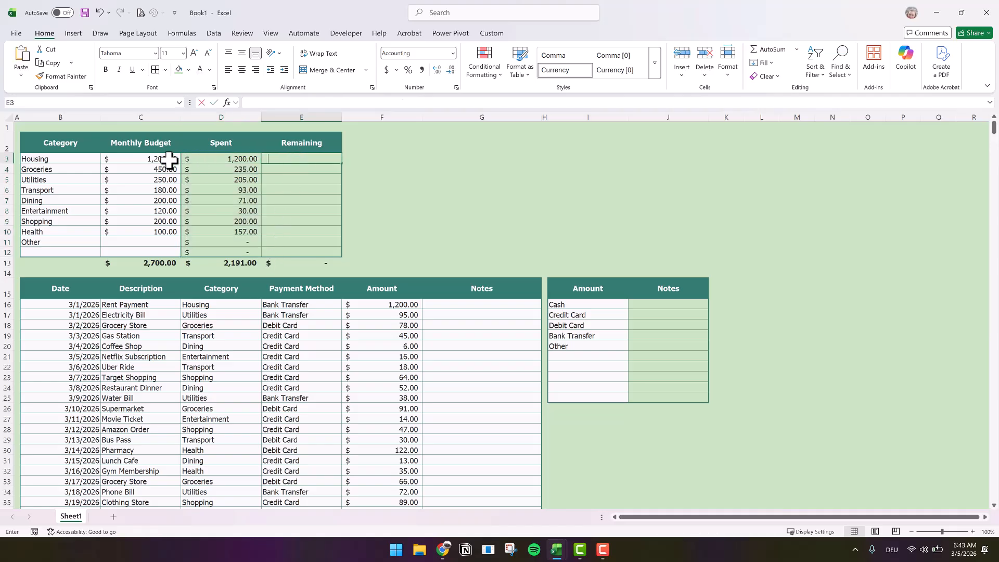
{"action": "type", "text": "="}
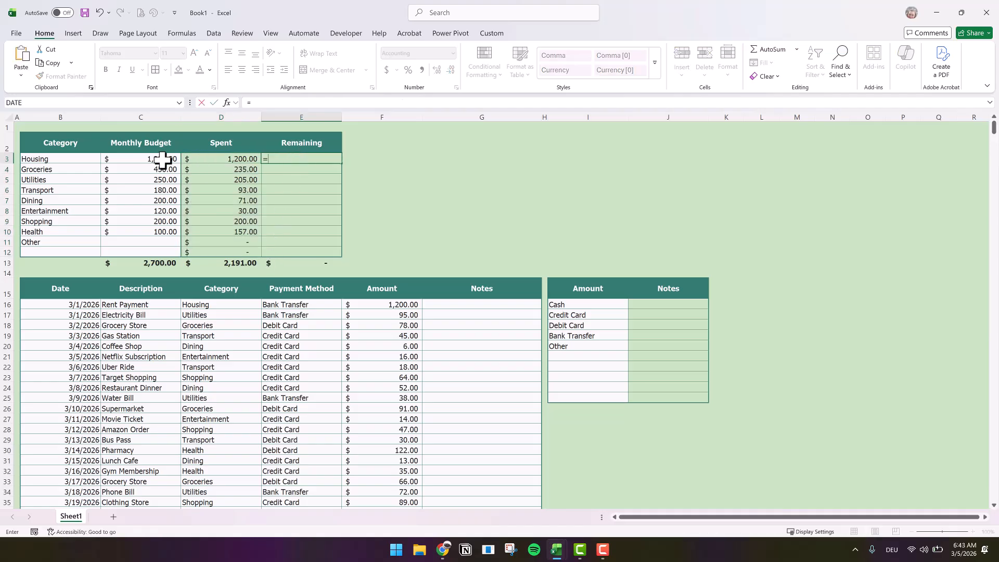
{"action": "left_click", "coordinate": [163, 160]}
{"action": "type", "text": "-"}
{"action": "left_click", "coordinate": [221, 160]}
{"action": "key", "text": "Return"}
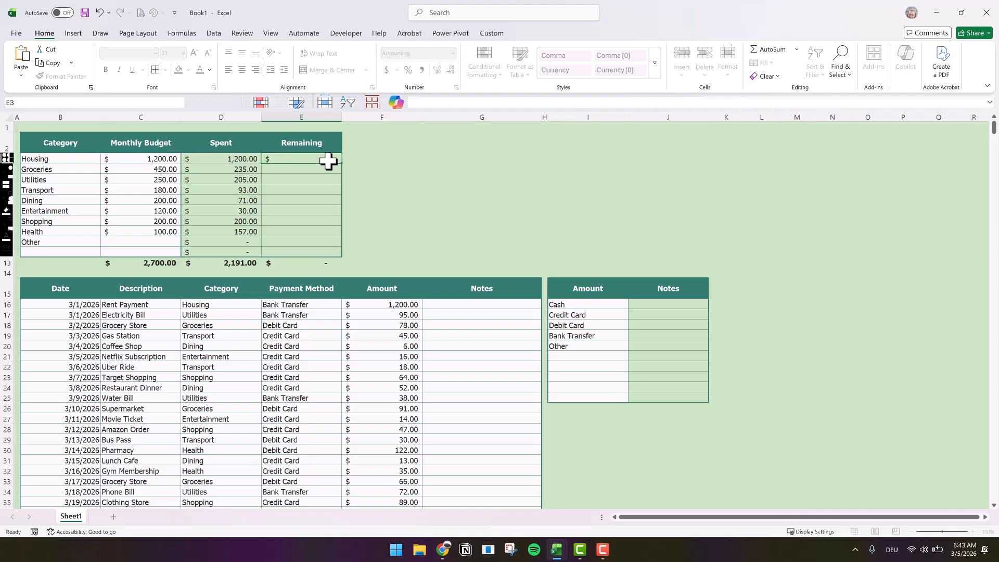
- Fill the Remaining formula from E3 down to E12 without formatting
{"action": "left_click", "coordinate": [332, 160]}
{"action": "left_click_drag", "start_coordinate": [341, 163], "coordinate": [340, 258]}
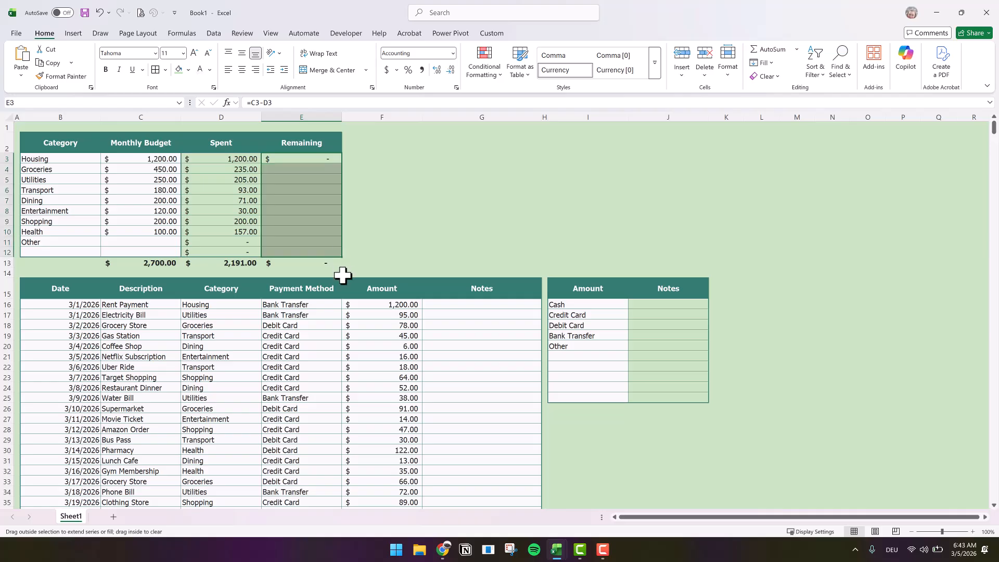
{"action": "left_click", "coordinate": [348, 264]}
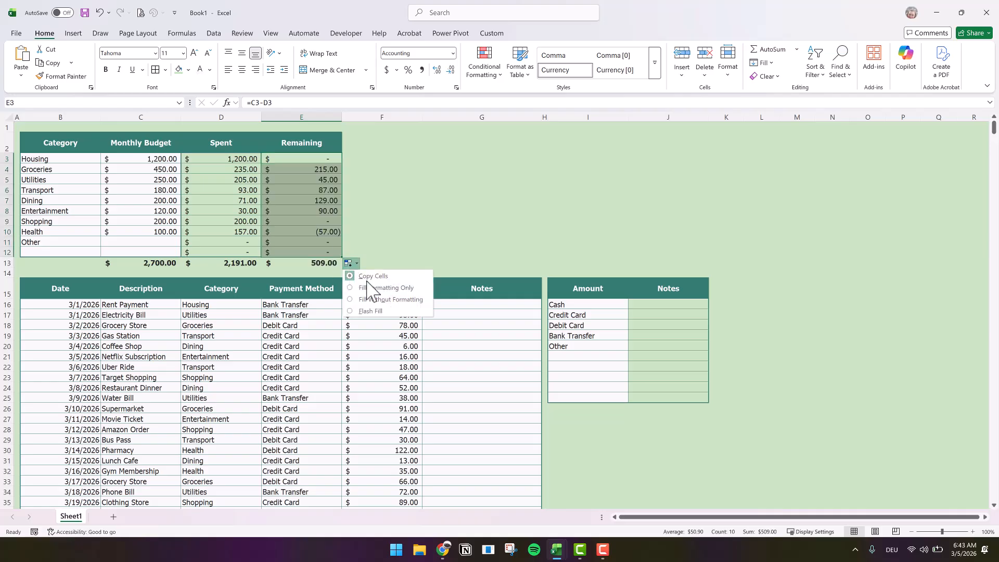
{"action": "left_click", "coordinate": [368, 301]}
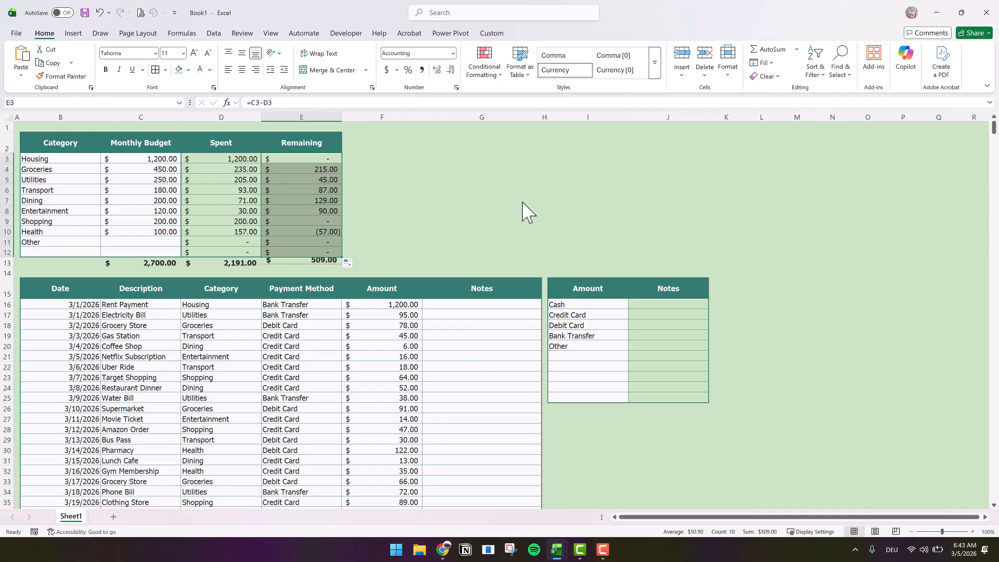
{"action": "left_click", "coordinate": [522, 201]}
{"action": "left_click", "coordinate": [314, 157]}
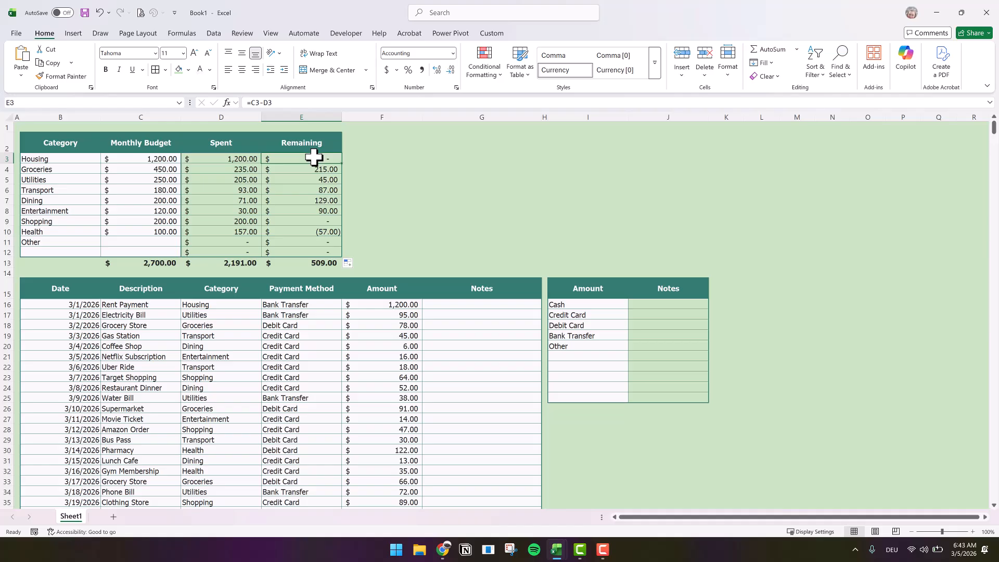
- Copy the Spent SUMIF formula from D3 into J16 beside Cash in the payment-method table
{"action": "left_click", "coordinate": [256, 159]}
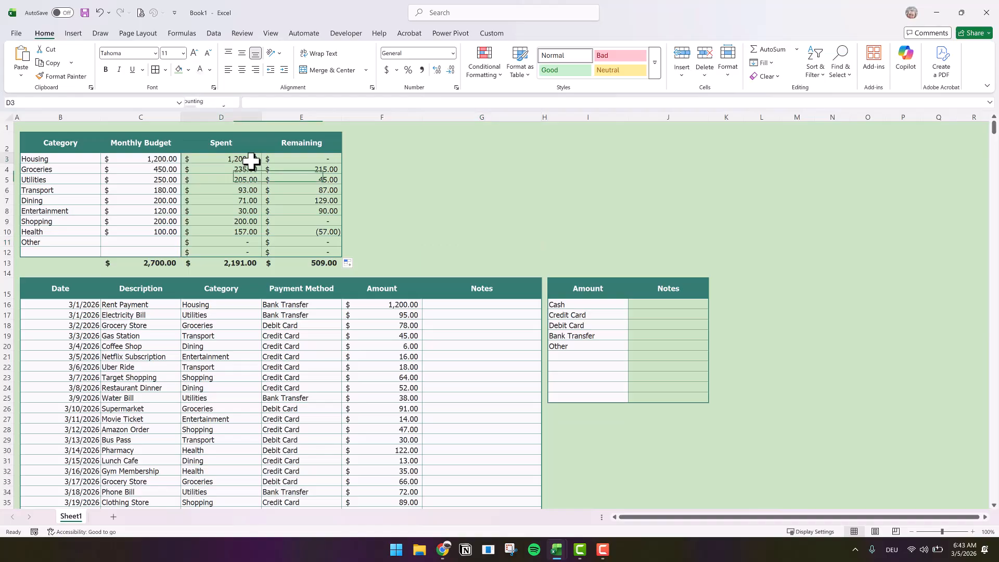
{"action": "left_click_drag", "start_coordinate": [415, 103], "coordinate": [187, 103]}
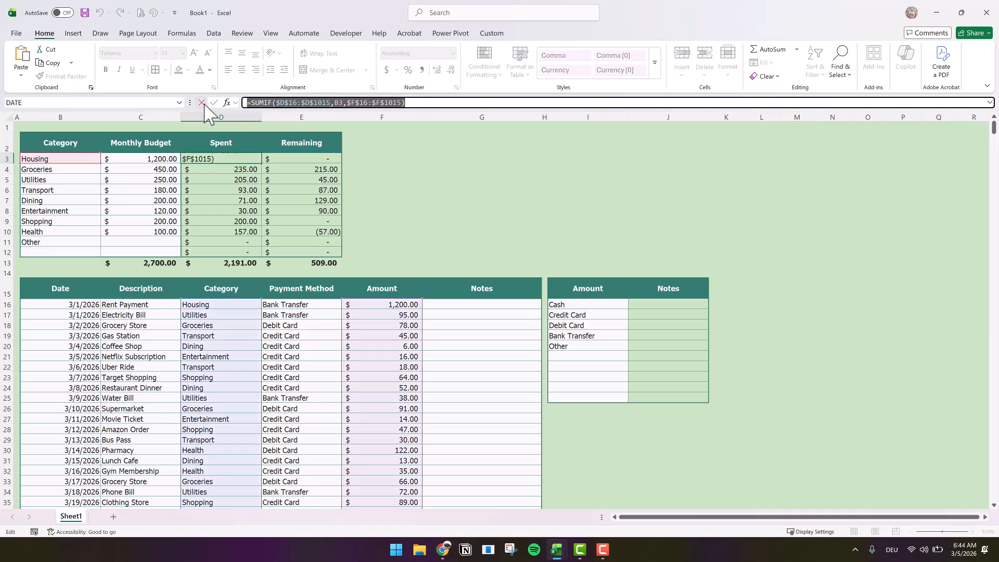
{"action": "left_click", "coordinate": [202, 102]}
{"action": "key", "text": "ctrl+c"}
{"action": "left_click", "coordinate": [663, 304]}
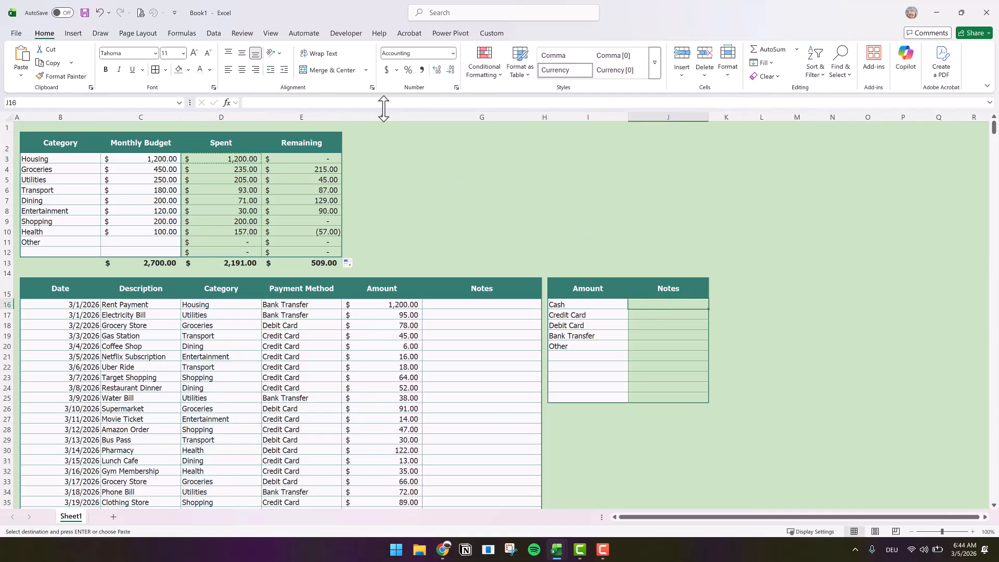
{"action": "key", "text": "ctrl+v"}
- Change the criteria range of the SUMIF formula in J16 to the payment methods, $E$16:$E$1015
{"action": "left_click", "coordinate": [283, 102]}
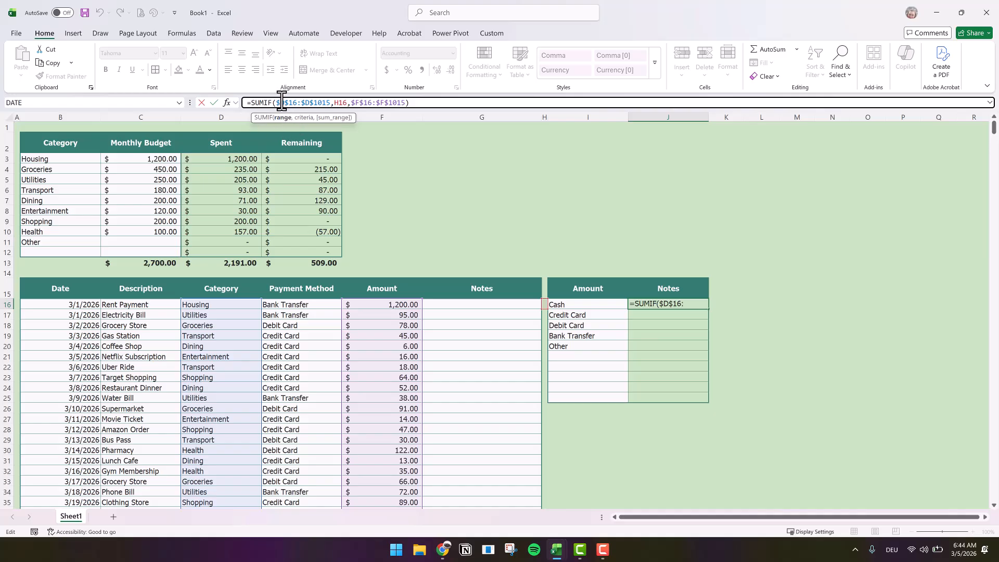
{"action": "key", "text": "Delete"}
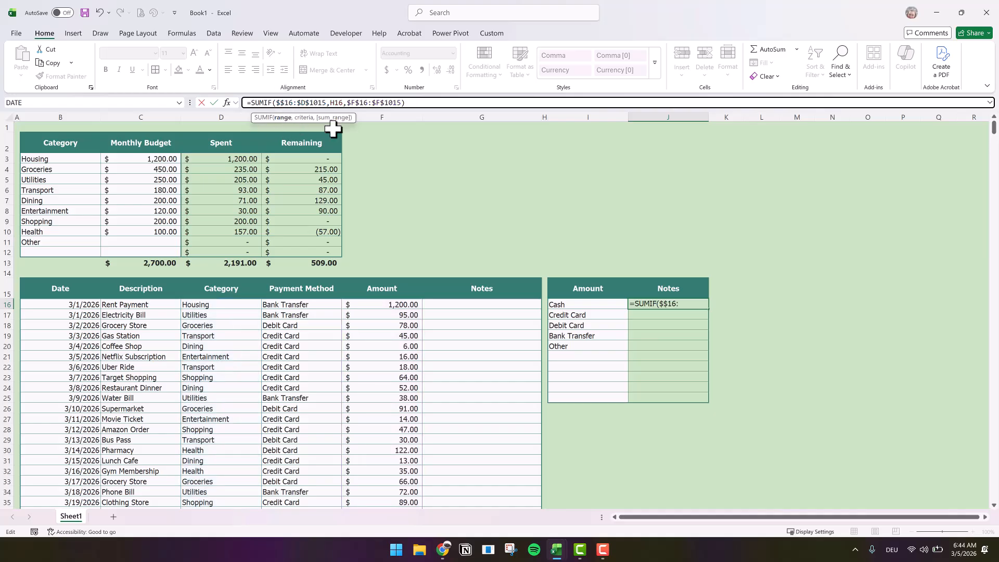
{"action": "type", "text": "E"}
{"action": "left_click", "coordinate": [309, 102]}
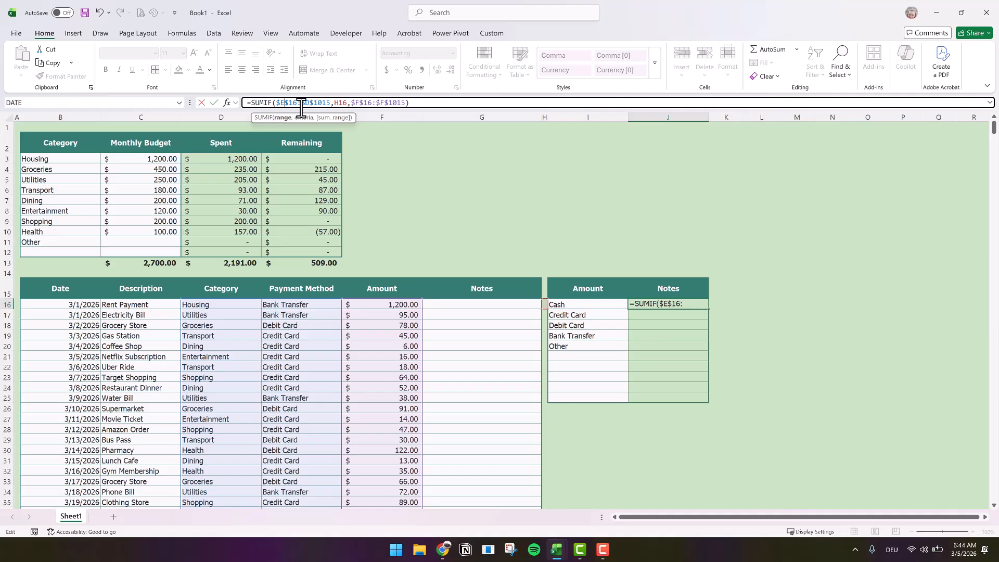
{"action": "key", "text": "BackSpace"}
{"action": "type", "text": "E"}
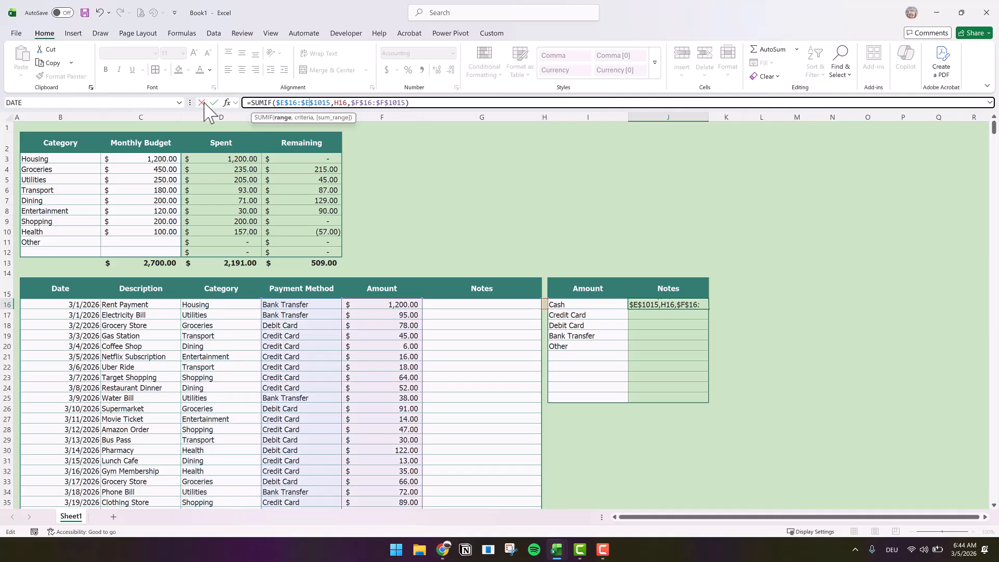
- Replace the SUMIF criterion in J16 with the Cash cell I16 and commit the formula
{"action": "left_click", "coordinate": [341, 102]}
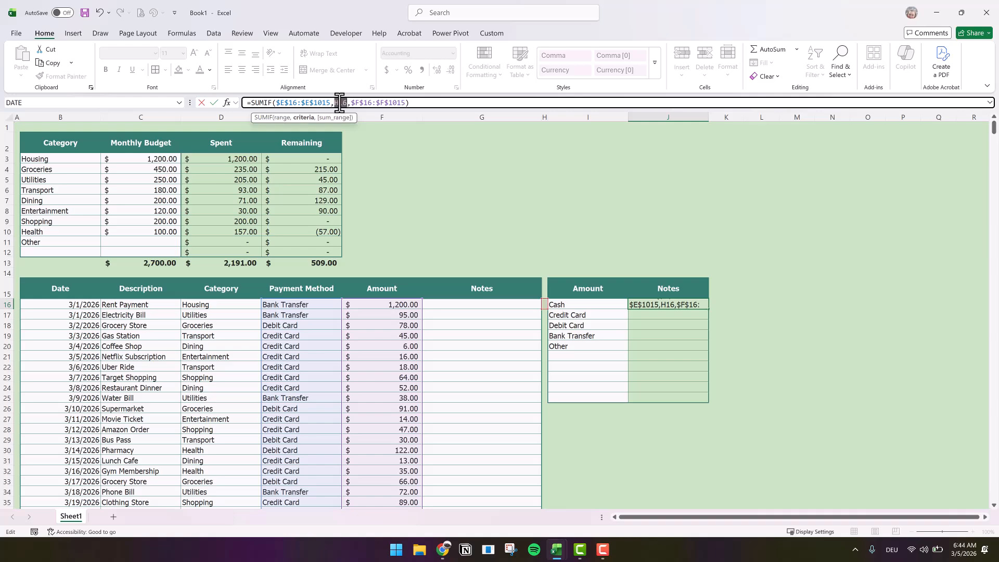
{"action": "key", "text": "BackSpace"}
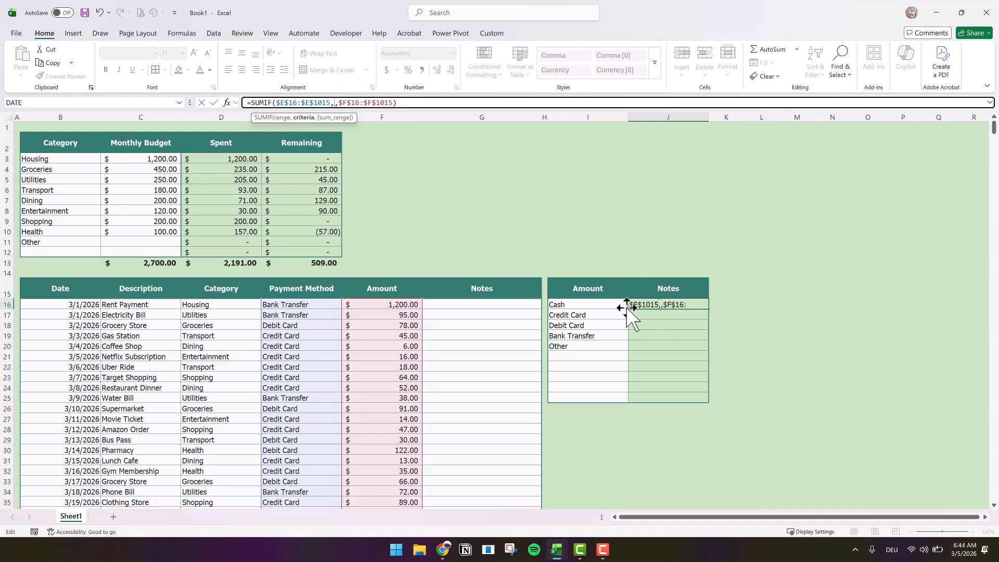
{"action": "left_click", "coordinate": [616, 306]}
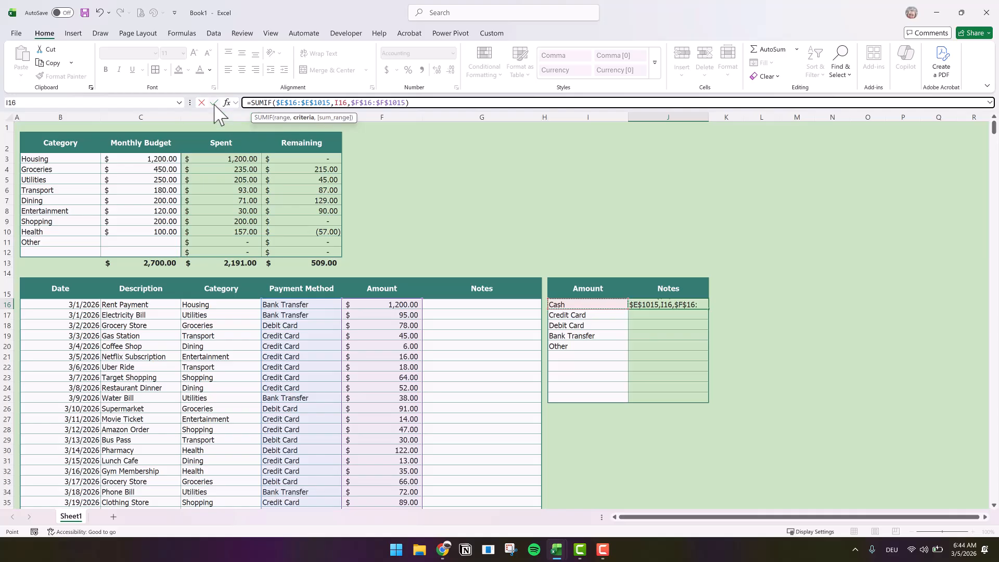
{"action": "left_click", "coordinate": [214, 103]}
- Fill the payment-method SUMIF formula from J16 down to J25 without formatting
{"action": "left_click_drag", "start_coordinate": [709, 310], "coordinate": [704, 401]}
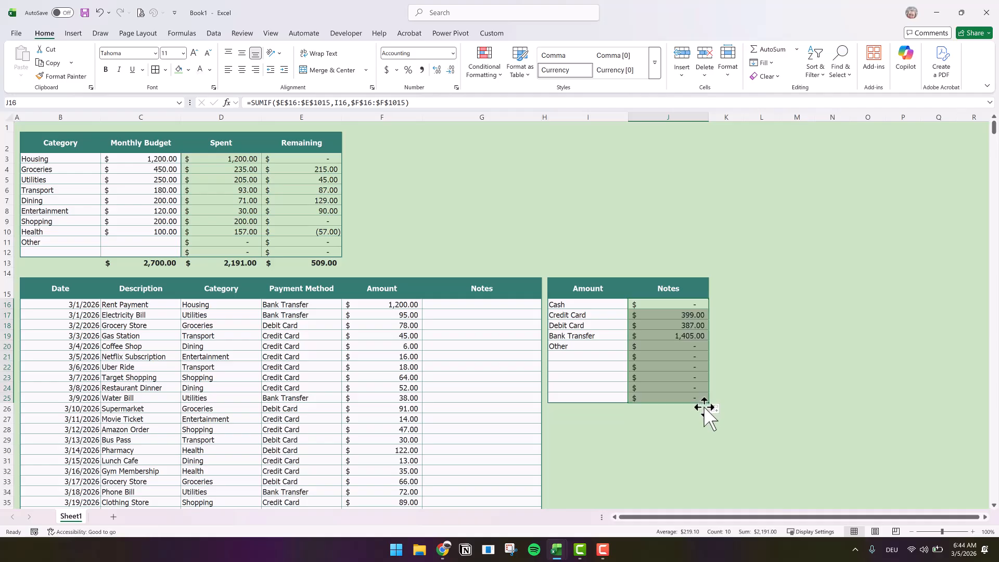
{"action": "left_click", "coordinate": [716, 409]}
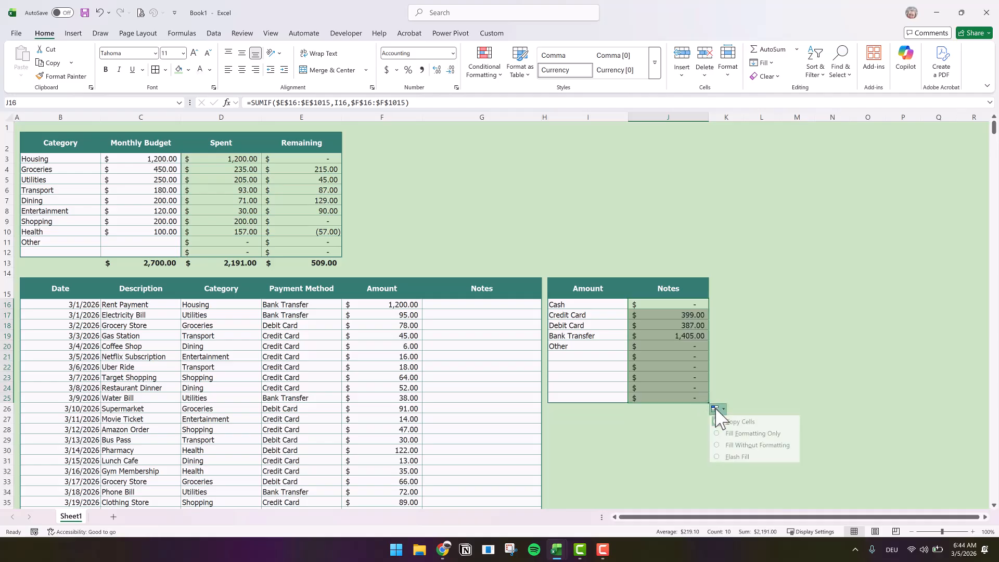
{"action": "left_click", "coordinate": [737, 444]}
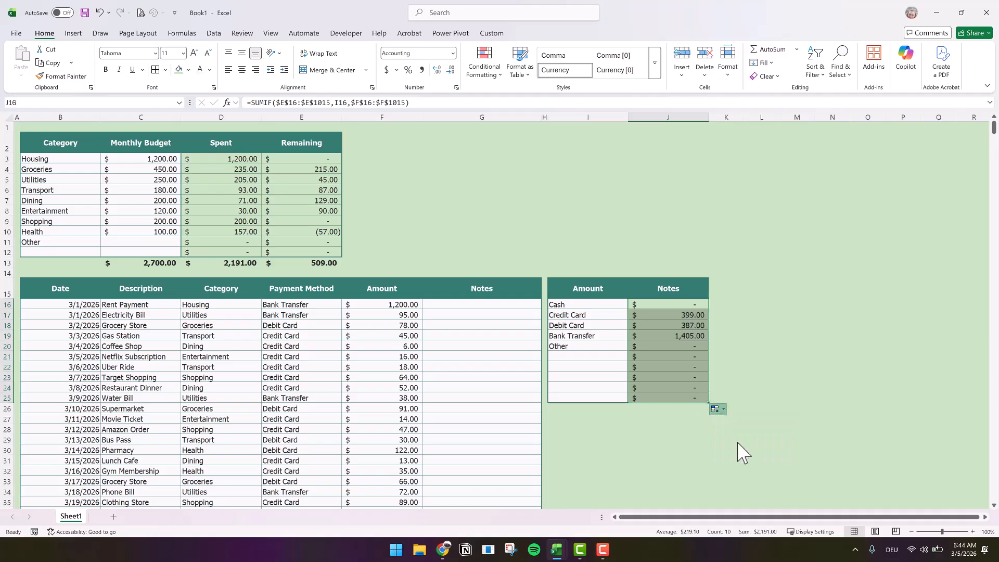
{"action": "left_click", "coordinate": [812, 363]}
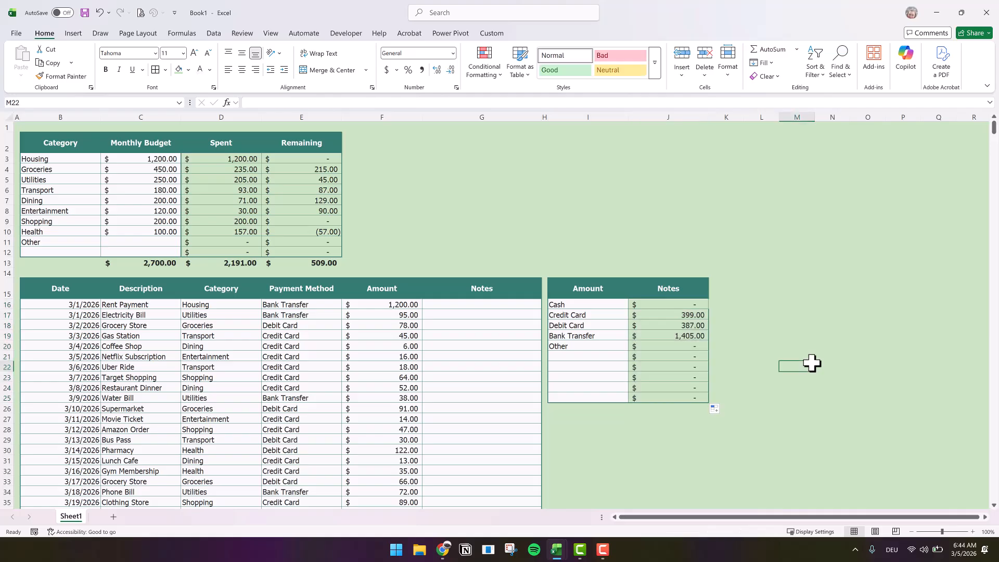
- Merge and center I2:J3, then give the merged cell a dark teal fill and bold text
{"action": "left_click", "coordinate": [570, 140]}
{"action": "left_click_drag", "start_coordinate": [632, 138], "coordinate": [637, 157]}
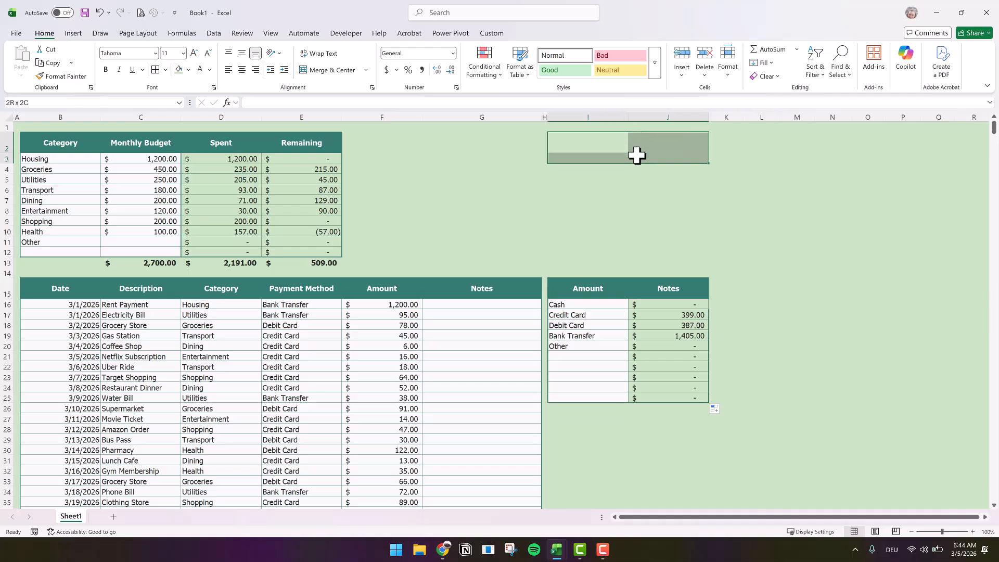
{"action": "left_click", "coordinate": [188, 70]}
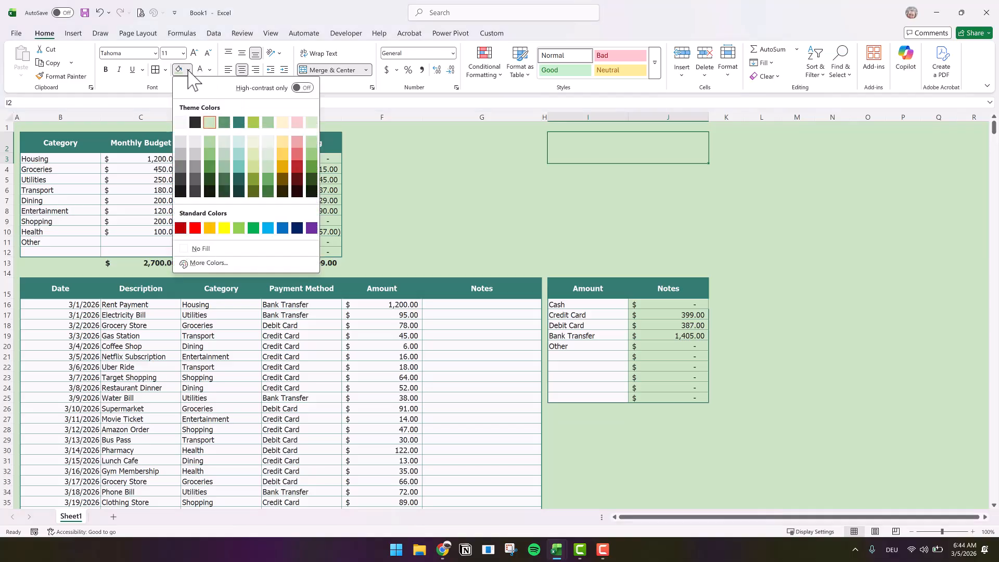
{"action": "left_click", "coordinate": [239, 123]}
{"action": "left_click", "coordinate": [106, 69]}
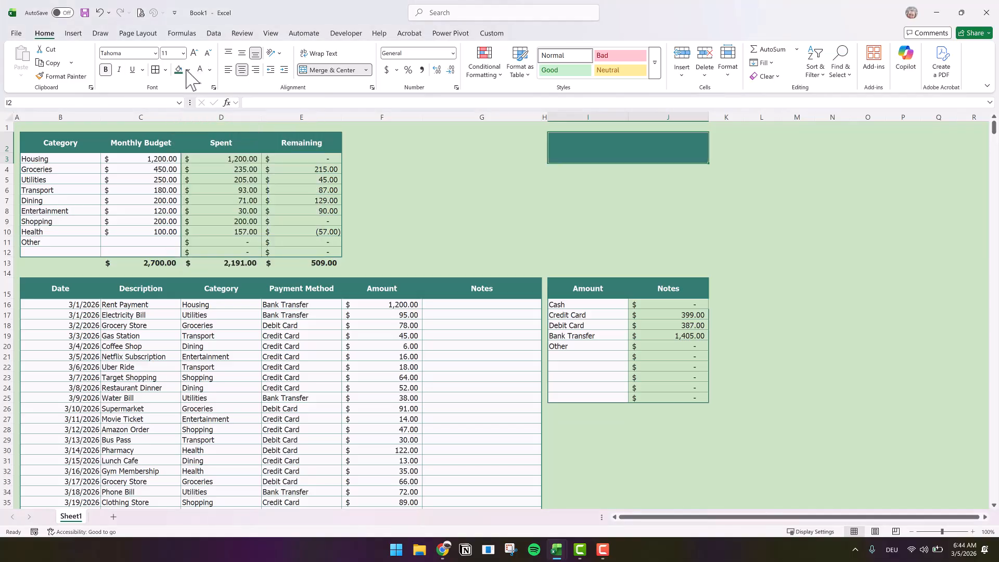
- Enter the heading Today in the merged cell I2 in white 14 pt text, vertically centered
{"action": "left_click", "coordinate": [184, 53]}
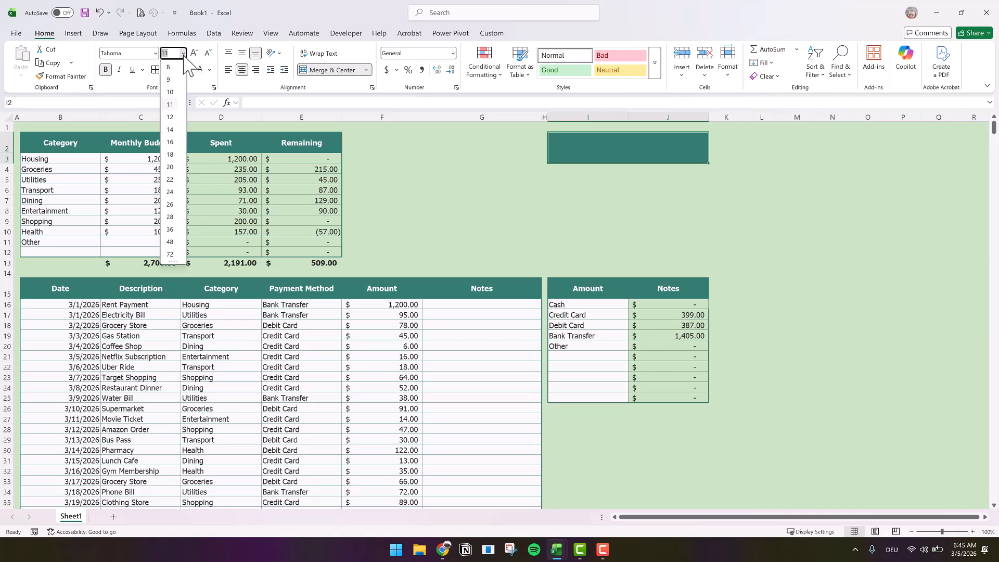
{"action": "left_click", "coordinate": [170, 129]}
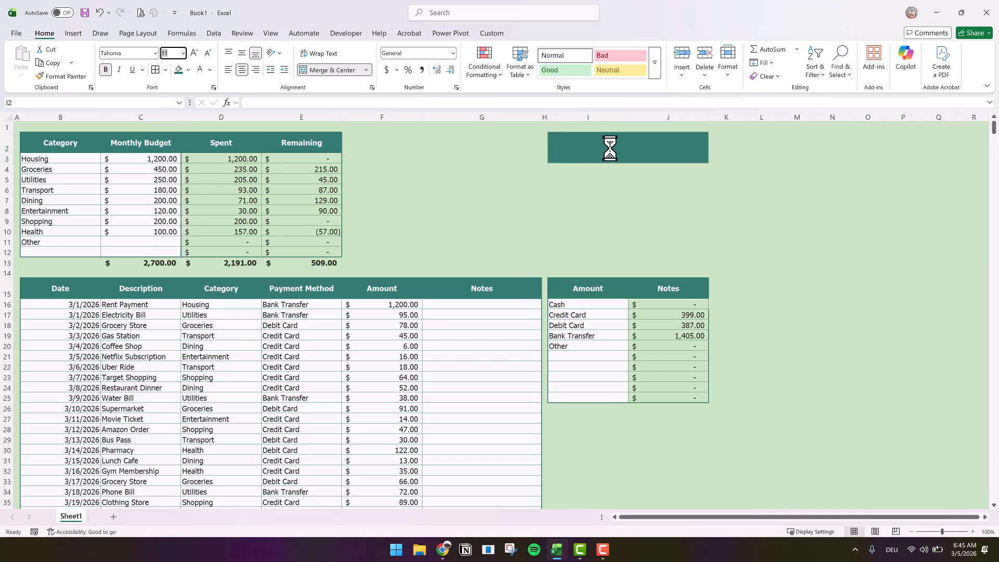
{"action": "type", "text": "Today"}
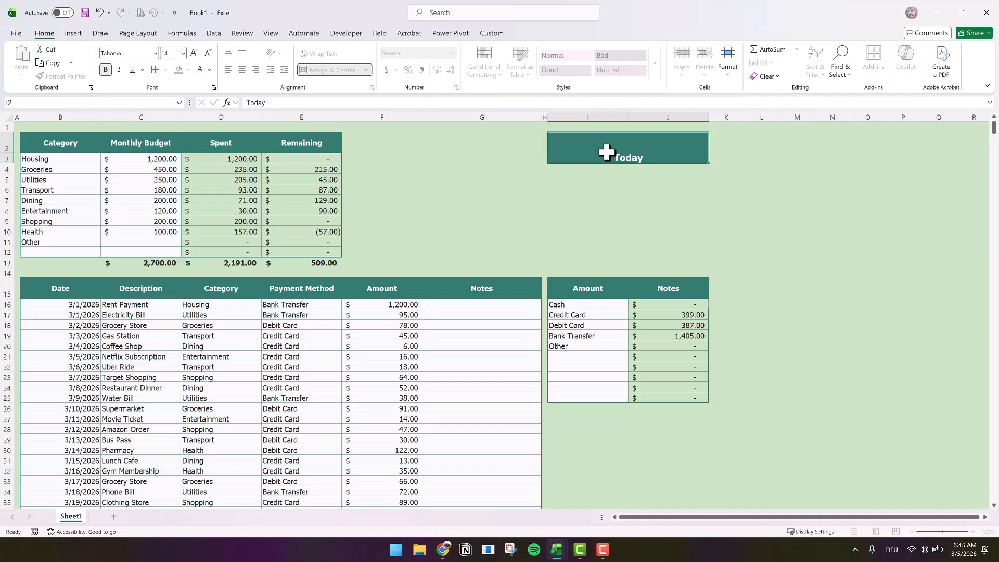
{"action": "key", "text": "ctrl+Return"}
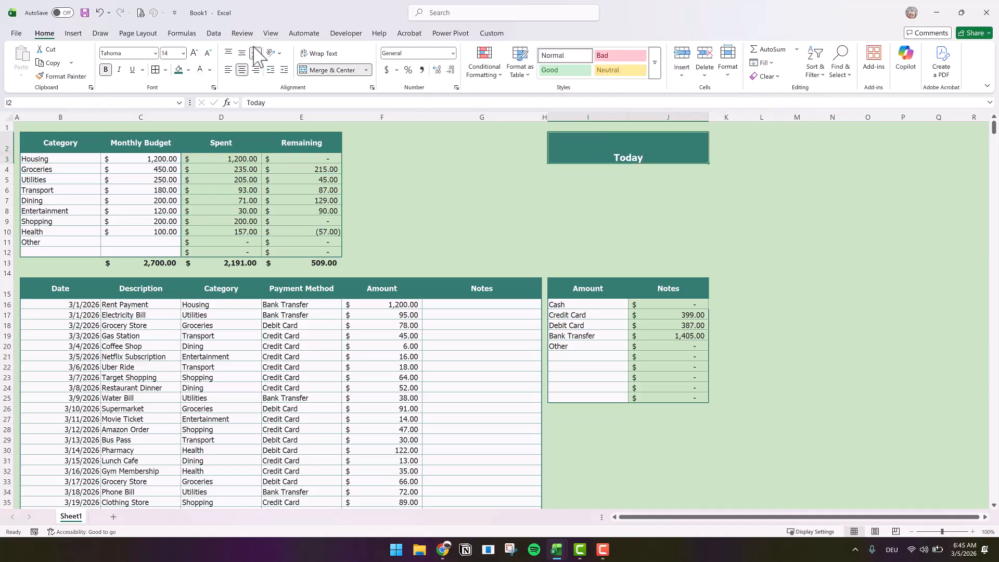
- Merge and center I4:J5 below the Today heading and enter =TODAY() in bold, vertically centered
{"action": "left_click_drag", "start_coordinate": [553, 166], "coordinate": [682, 176]}
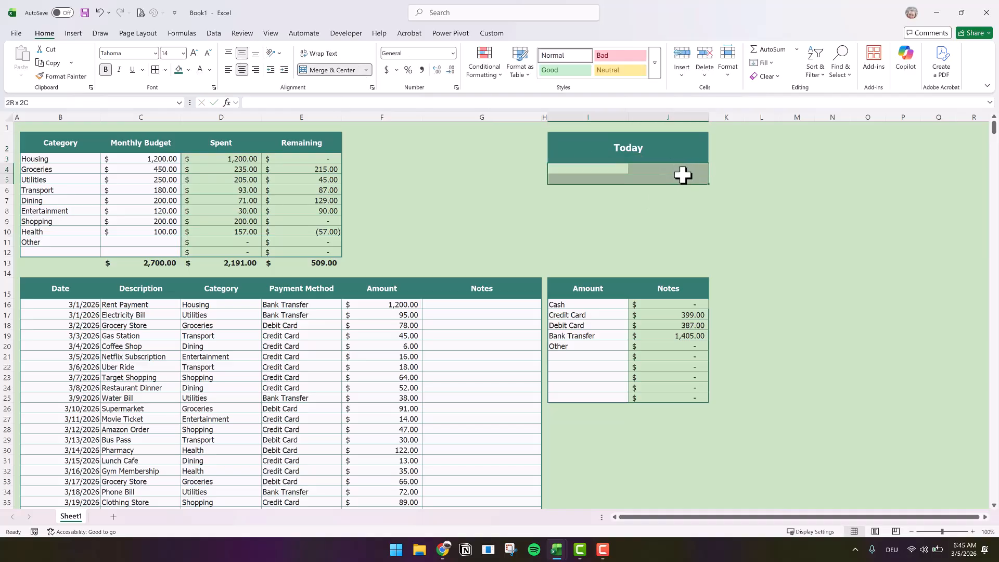
{"action": "left_click", "coordinate": [334, 70]}
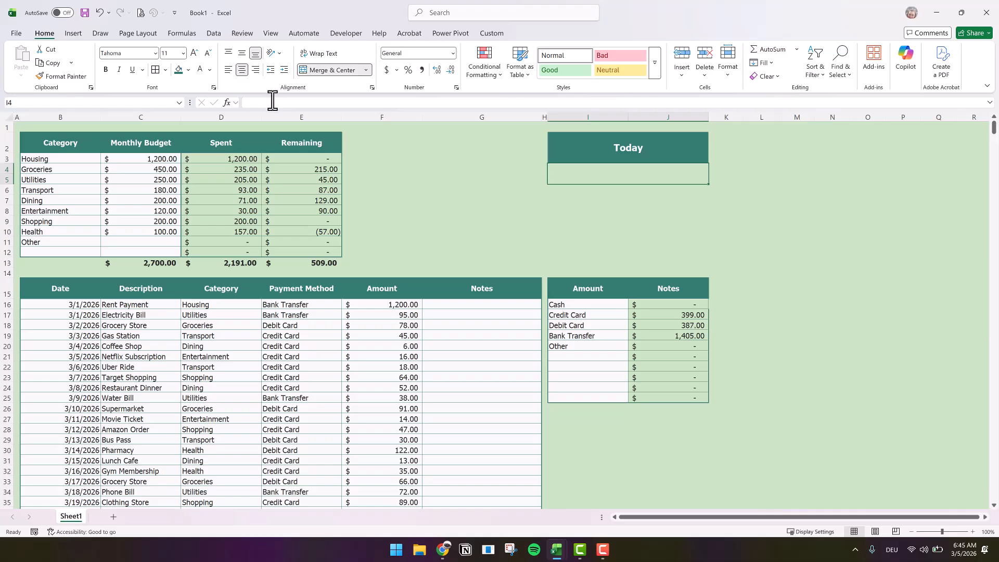
{"action": "left_click", "coordinate": [272, 101]}
{"action": "type", "text": "=To"}
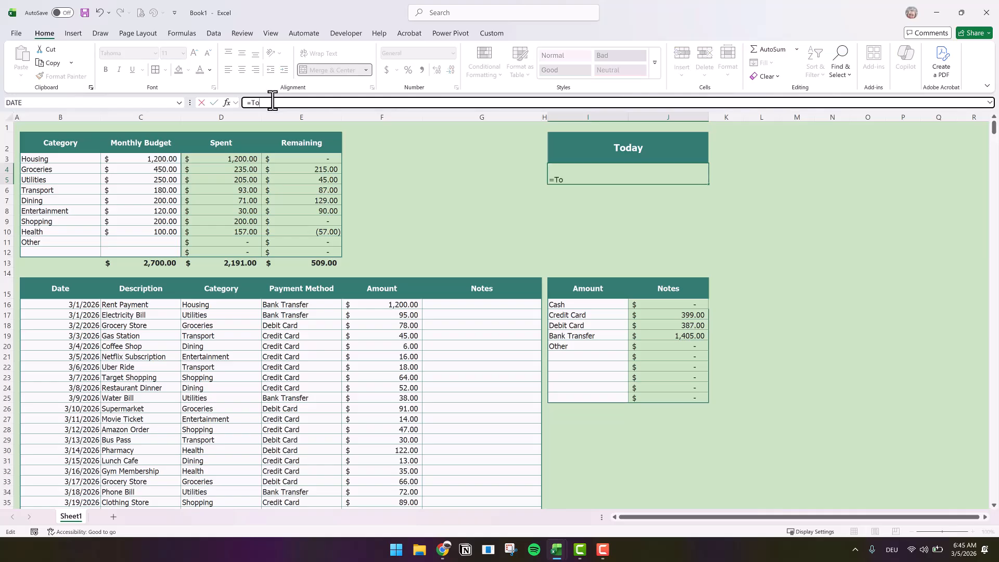
{"action": "type", "text": "day()"}
{"action": "key", "text": "Return"}
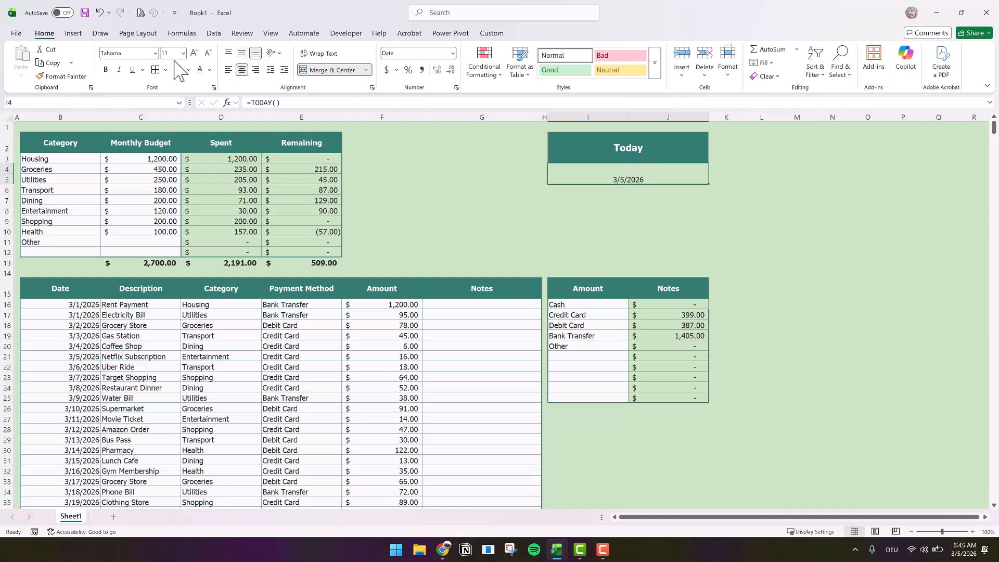
{"action": "left_click", "coordinate": [106, 70]}
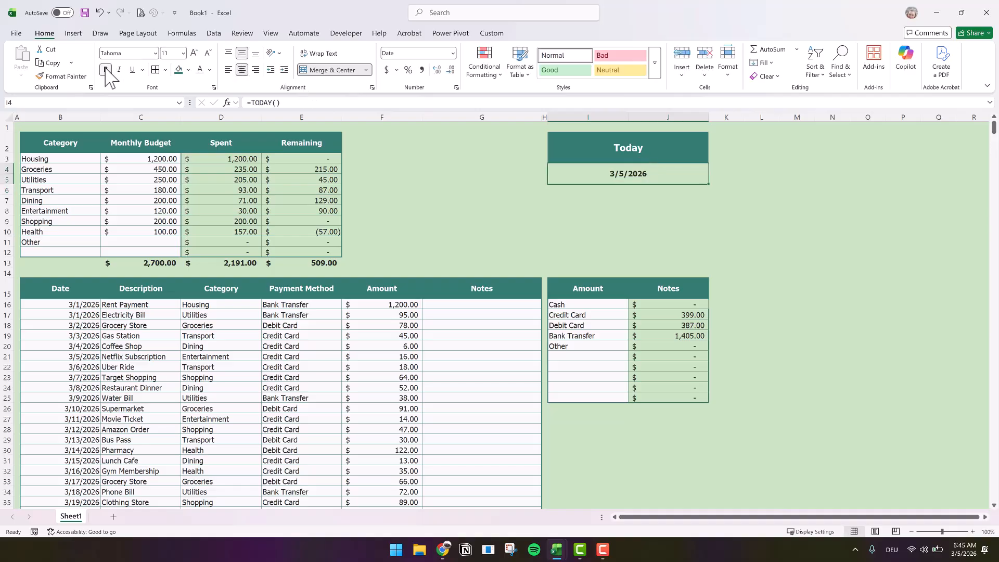
{"action": "left_click", "coordinate": [521, 220]}
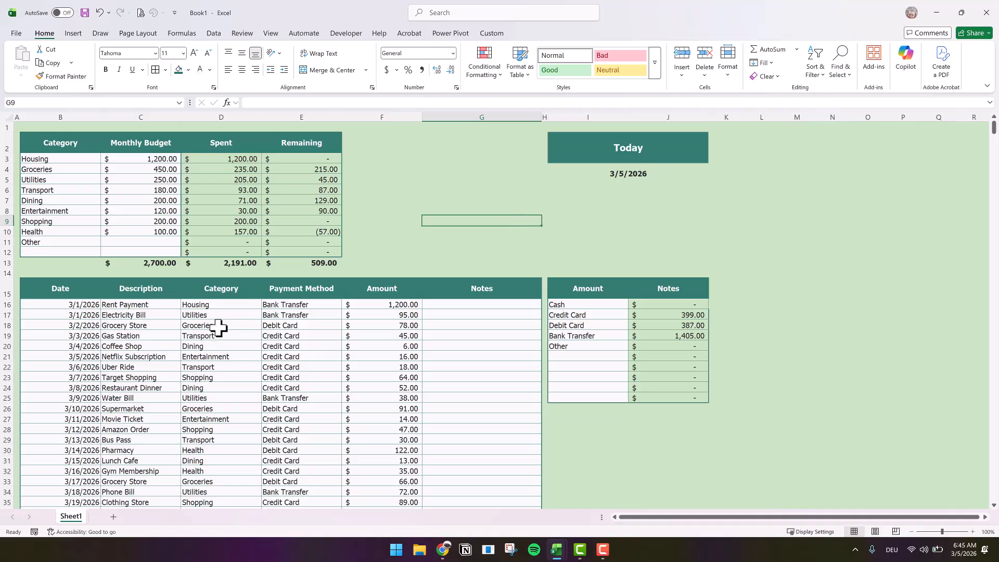
- Set up data validation that allows a List for the expense log's Category cells D16:D1015
{"action": "left_click_drag", "start_coordinate": [994, 127], "coordinate": [989, 500]}
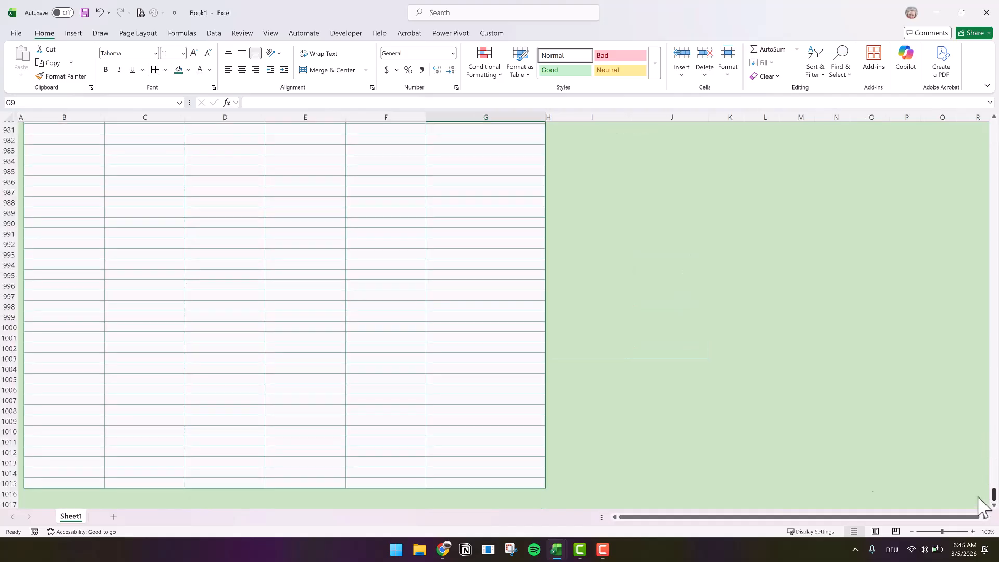
{"action": "left_click", "coordinate": [210, 485]}
{"action": "key", "text": "ctrl+shift+Up"}
{"action": "key", "text": "ctrl+shift+Up"}
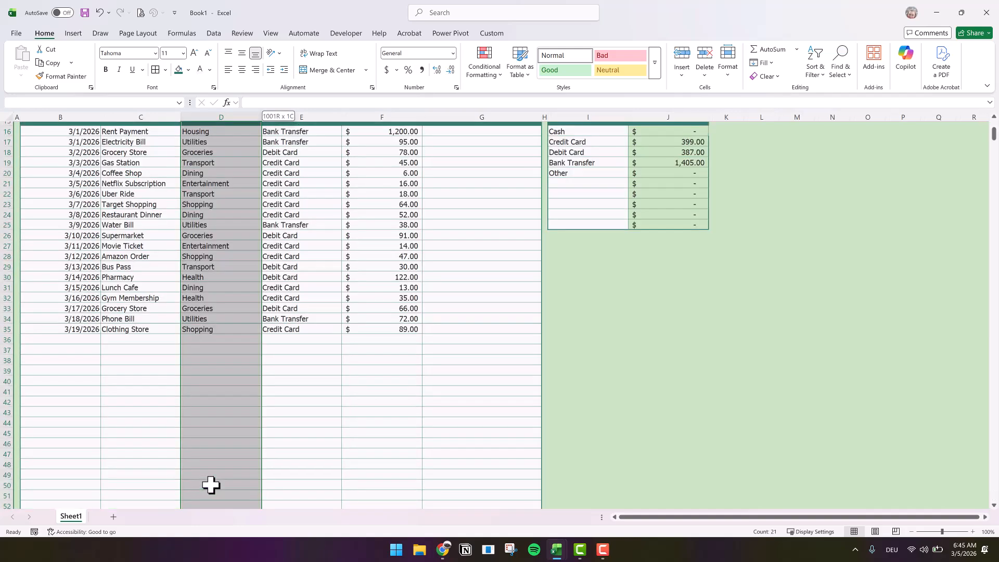
{"action": "key", "text": "shift+Down"}
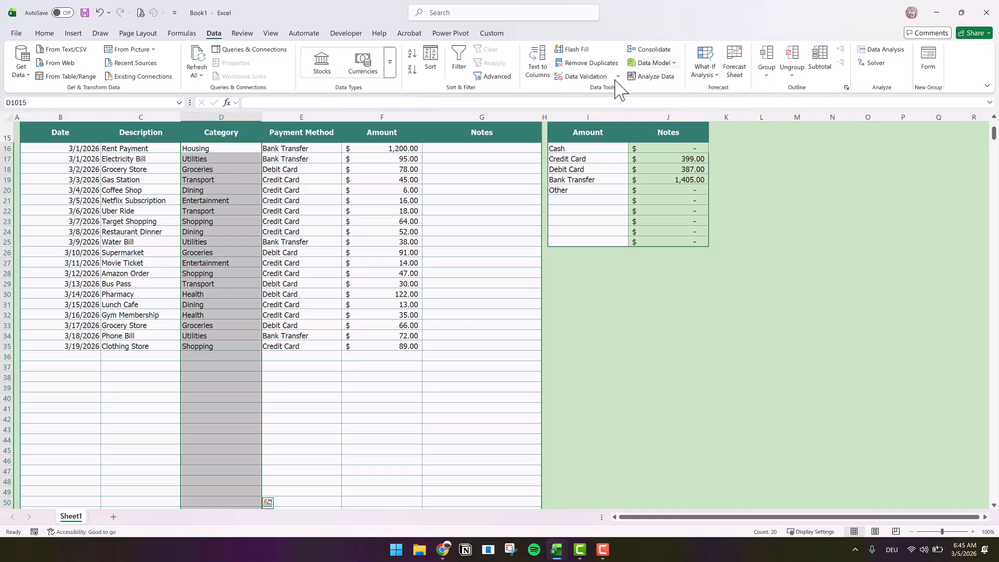
{"action": "left_click", "coordinate": [619, 77]}
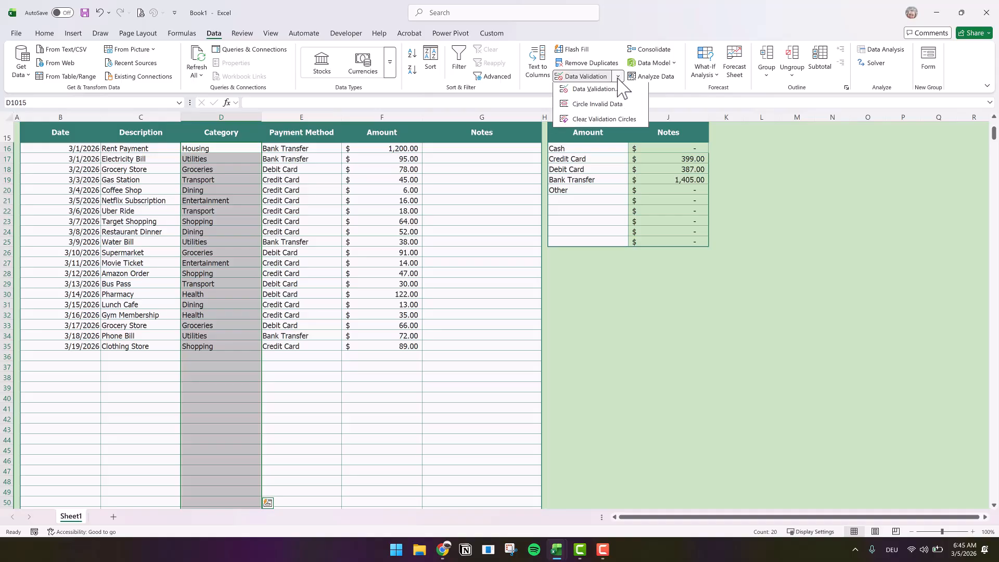
{"action": "left_click", "coordinate": [610, 89]}
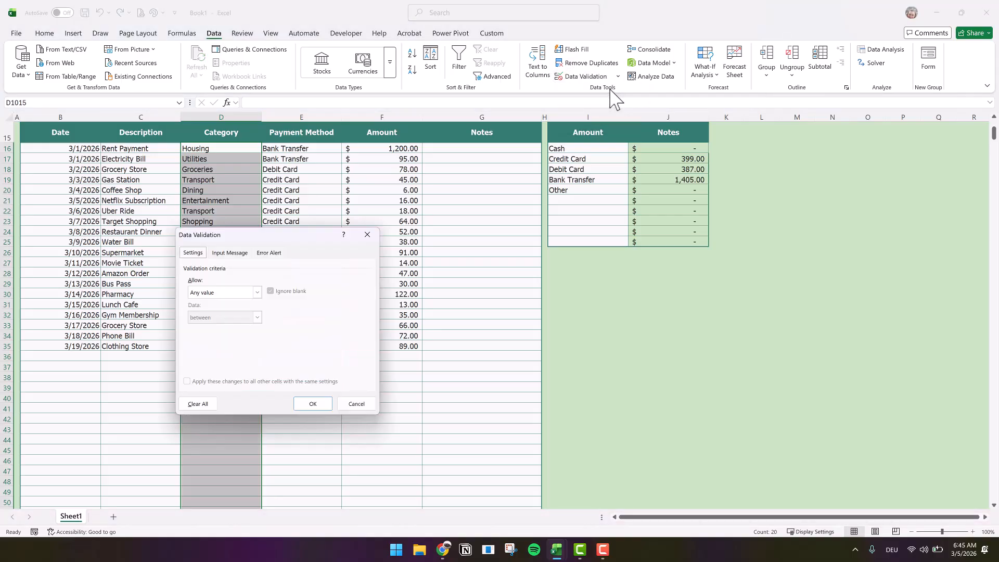
{"action": "left_click", "coordinate": [257, 293]}
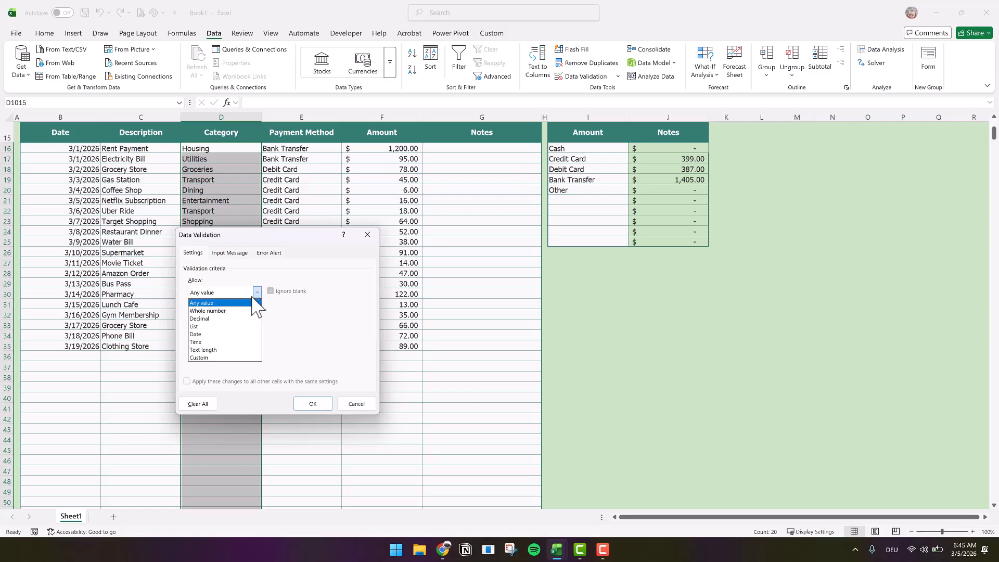
{"action": "left_click", "coordinate": [209, 327]}
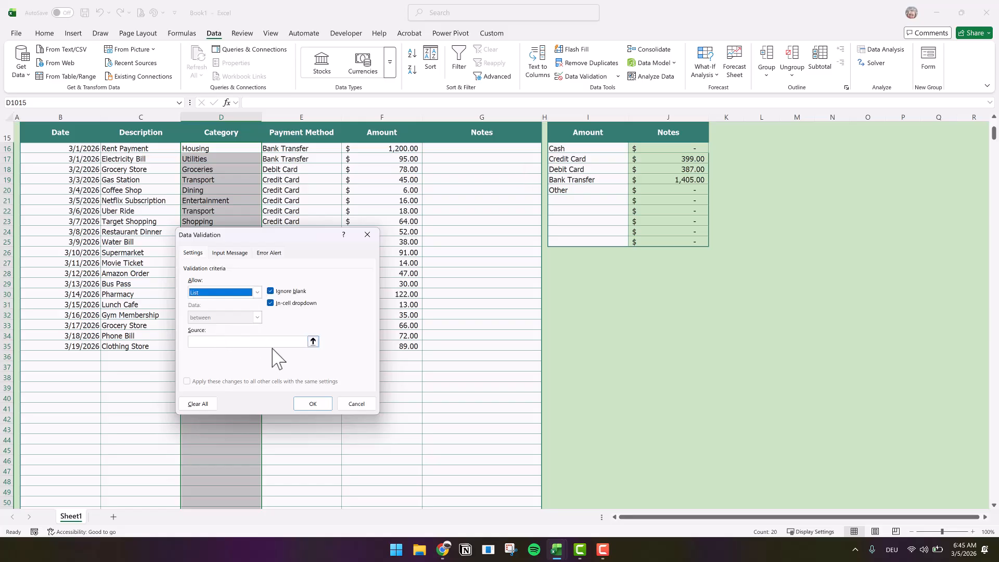
- Use the budget category names in B3:B12 as the validation list source and apply it
{"action": "left_click", "coordinate": [314, 339]}
{"action": "scroll", "coordinate": [156, 170], "scroll_direction": "up", "scroll_amount": 5}
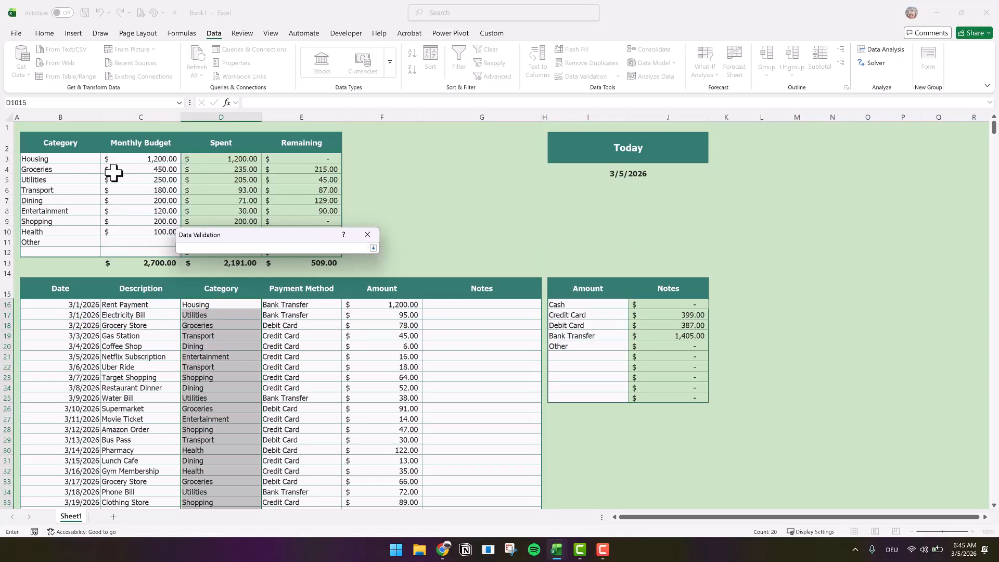
{"action": "left_click_drag", "start_coordinate": [52, 158], "coordinate": [48, 252]}
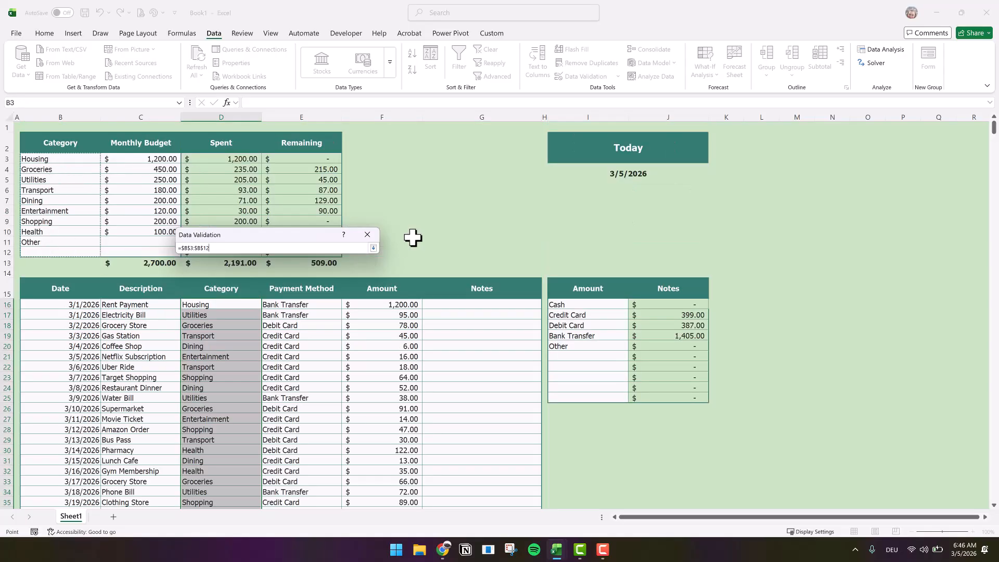
{"action": "left_click", "coordinate": [373, 248]}
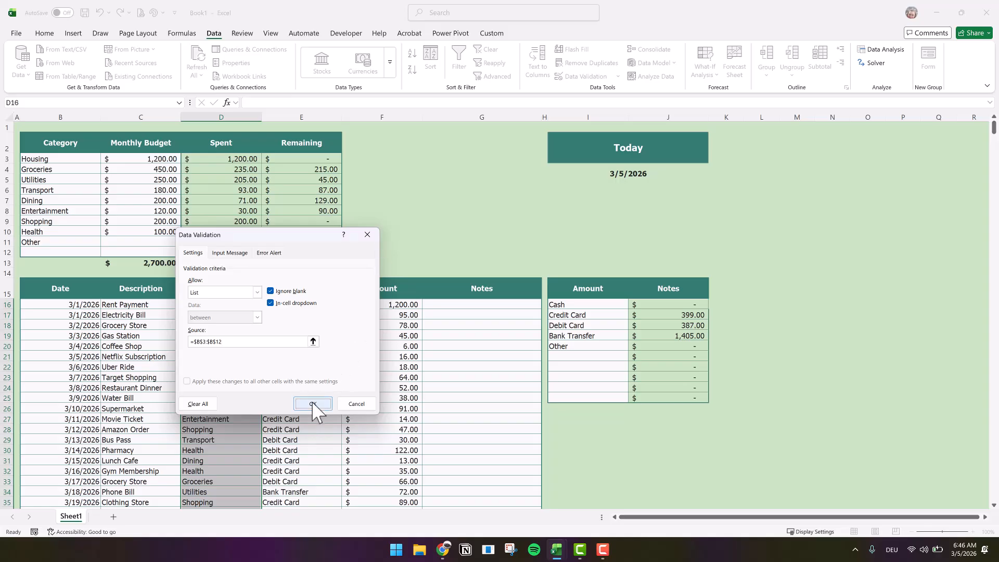
{"action": "left_click", "coordinate": [312, 404]}
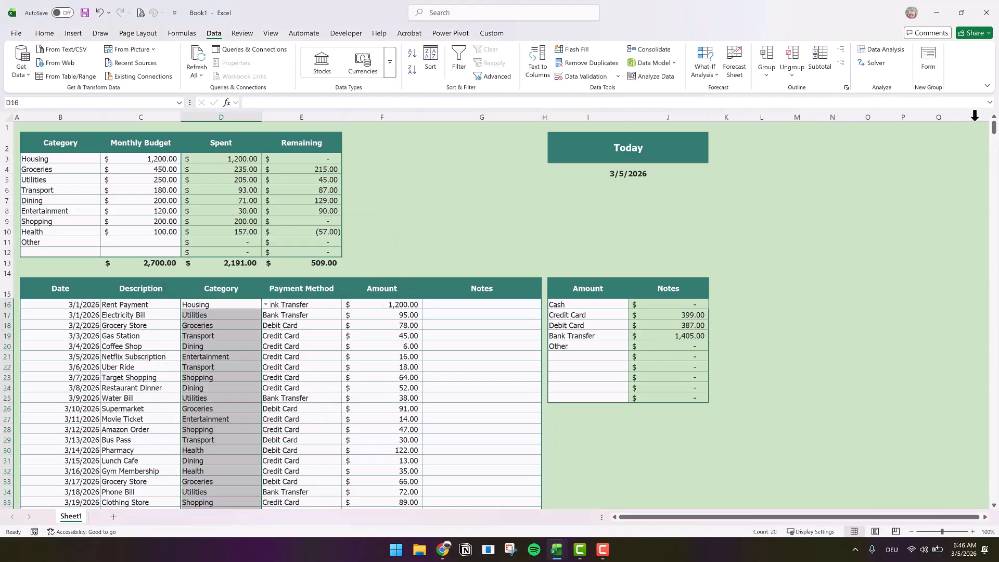
- Set up data validation that allows a List for the expense log's Payment Method cells E16:E1015
{"action": "left_click_drag", "start_coordinate": [993, 127], "coordinate": [994, 463]}
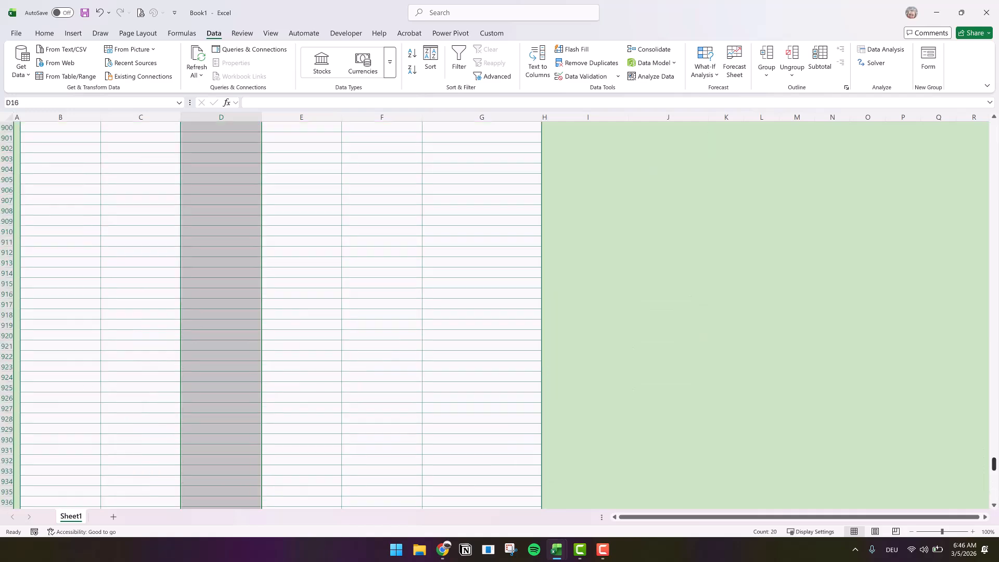
{"action": "left_click_drag", "start_coordinate": [996, 509], "coordinate": [996, 512]}
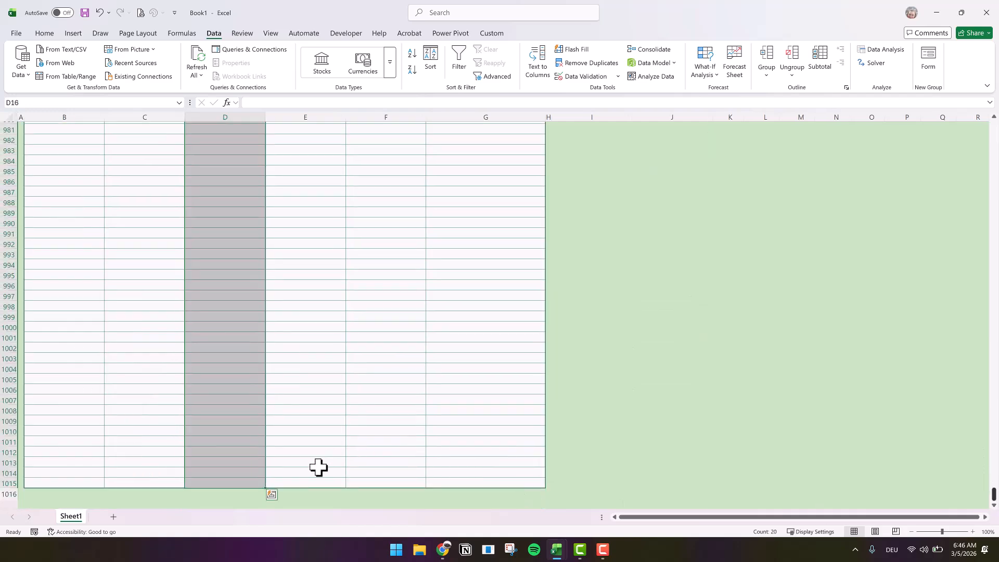
{"action": "left_click", "coordinate": [304, 481]}
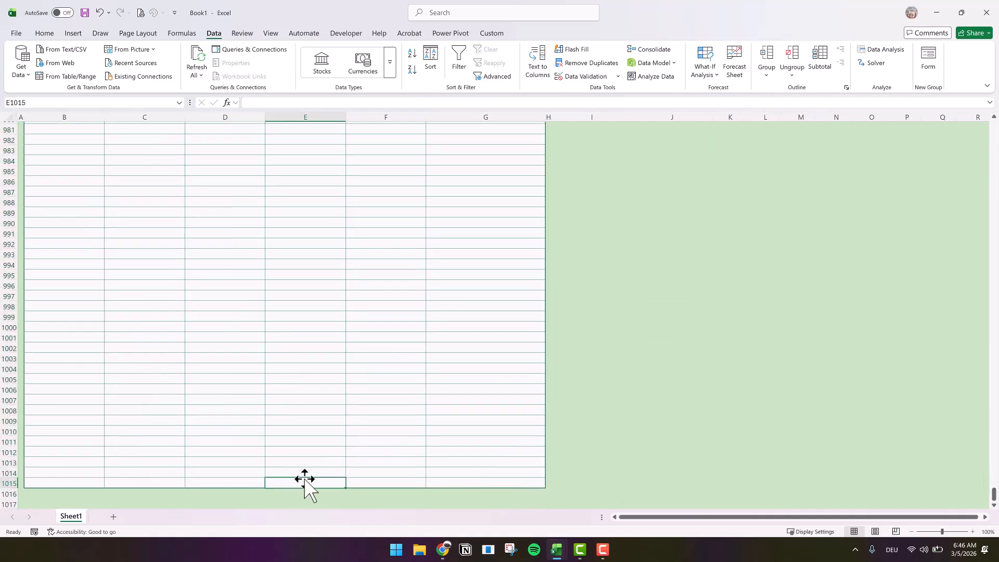
{"action": "key", "text": "ctrl+shift+Up"}
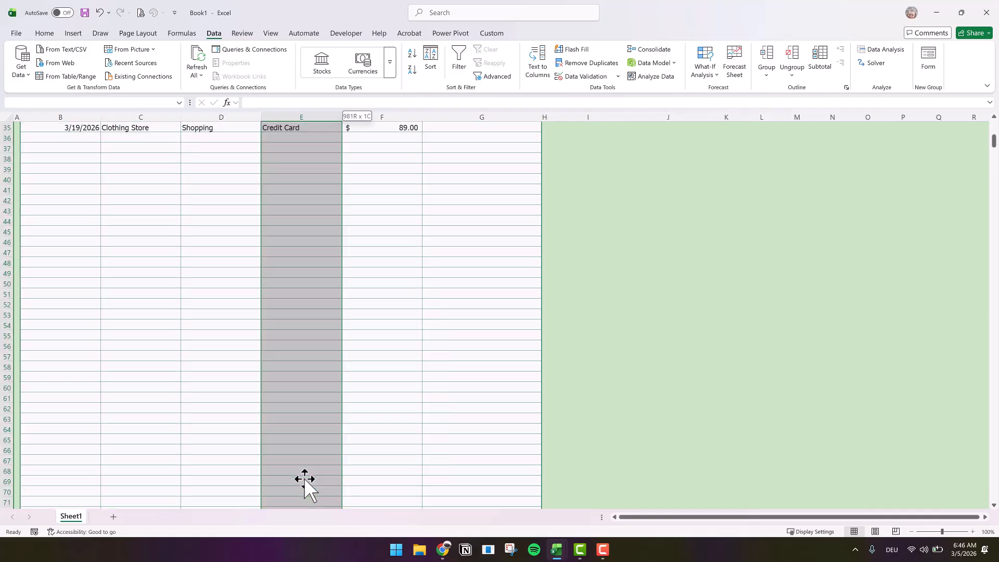
{"action": "key", "text": "ctrl+shift+Up"}
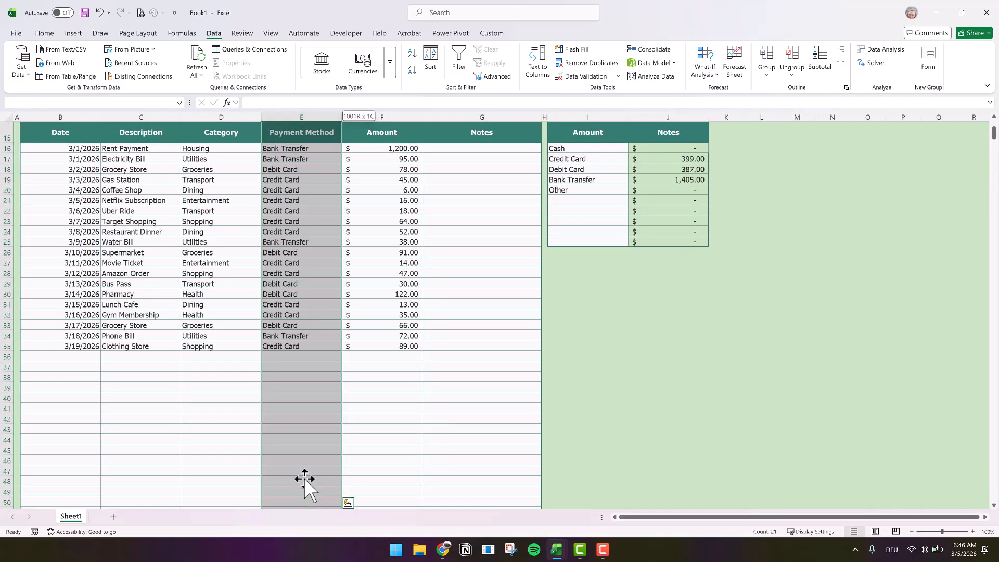
{"action": "left_click", "coordinate": [311, 129], "text": "ctrl"}
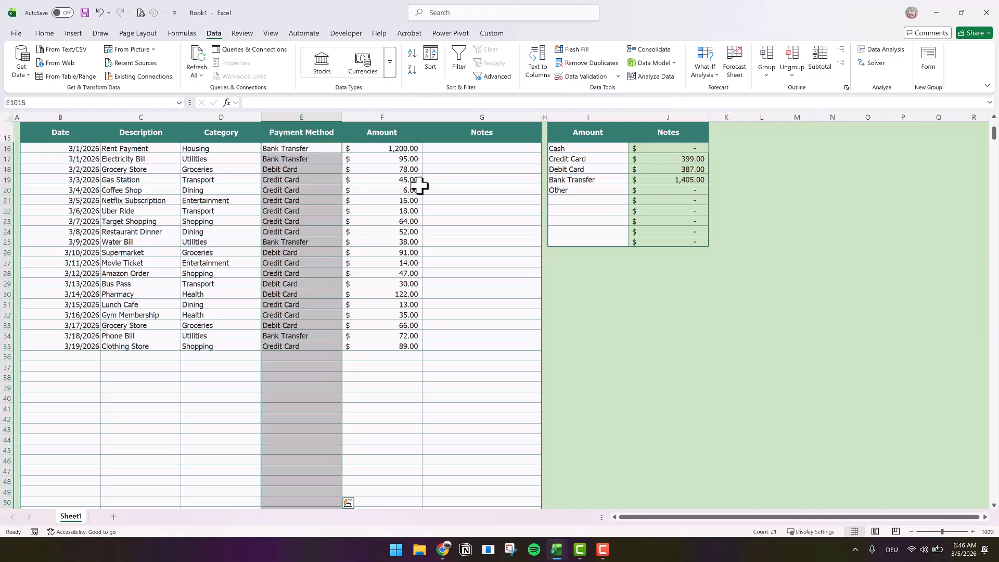
{"action": "scroll", "coordinate": [431, 178], "scroll_direction": "up", "scroll_amount": 3}
{"action": "scroll", "coordinate": [430, 179], "scroll_direction": "up", "scroll_amount": 3}
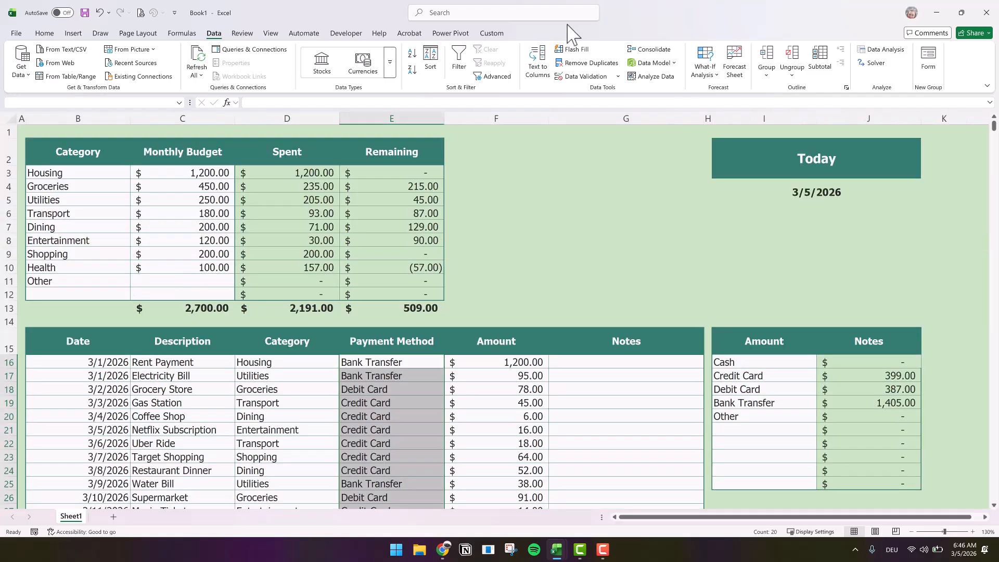
{"action": "scroll", "coordinate": [610, 68], "scroll_direction": "down", "scroll_amount": 3}
{"action": "left_click", "coordinate": [617, 76]}
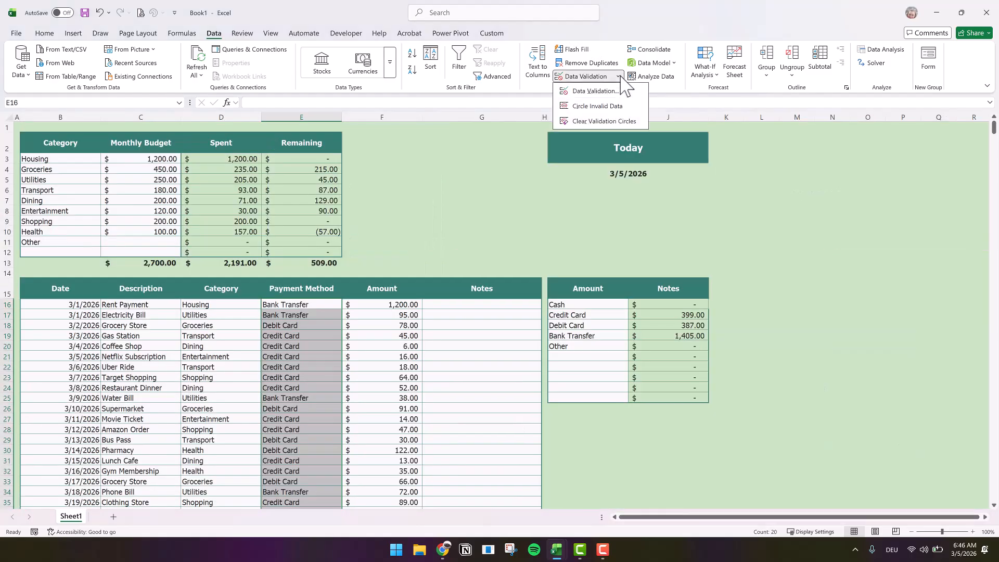
{"action": "left_click", "coordinate": [600, 106]}
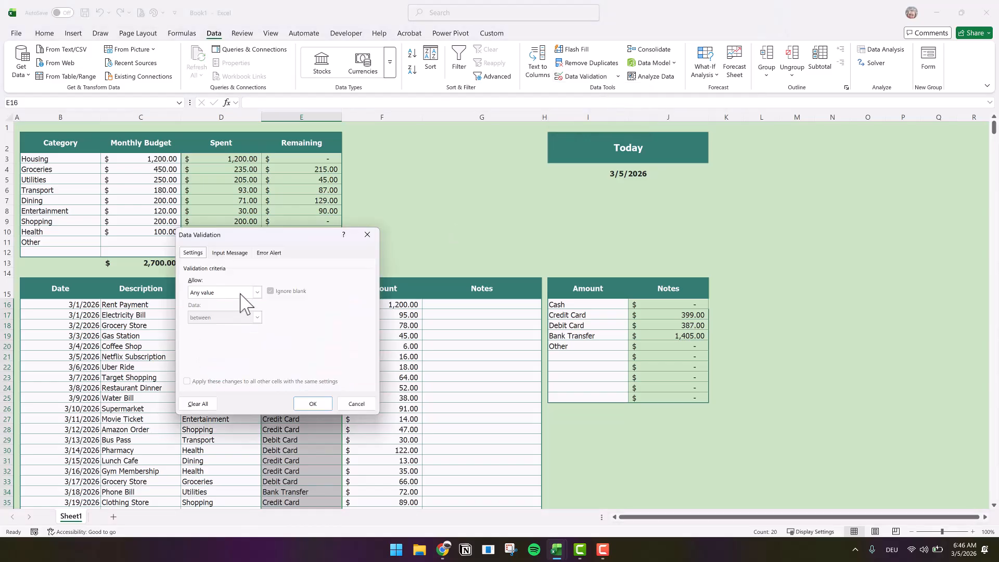
{"action": "left_click", "coordinate": [240, 293]}
{"action": "left_click", "coordinate": [213, 327]}
- Use the payment methods in I16:I25 as the validation list source and apply it
{"action": "left_click", "coordinate": [312, 341]}
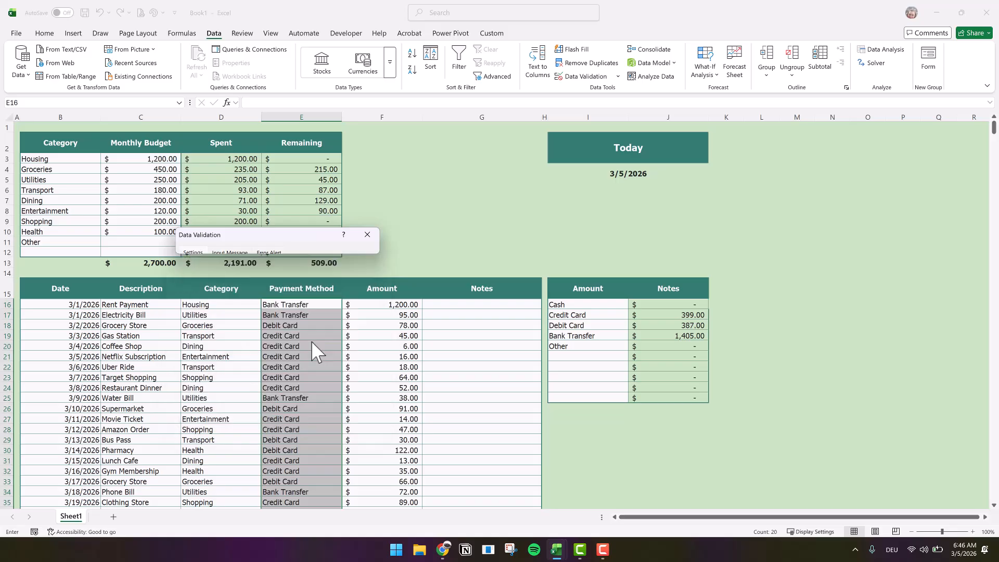
{"action": "left_click_drag", "start_coordinate": [556, 305], "coordinate": [566, 396]}
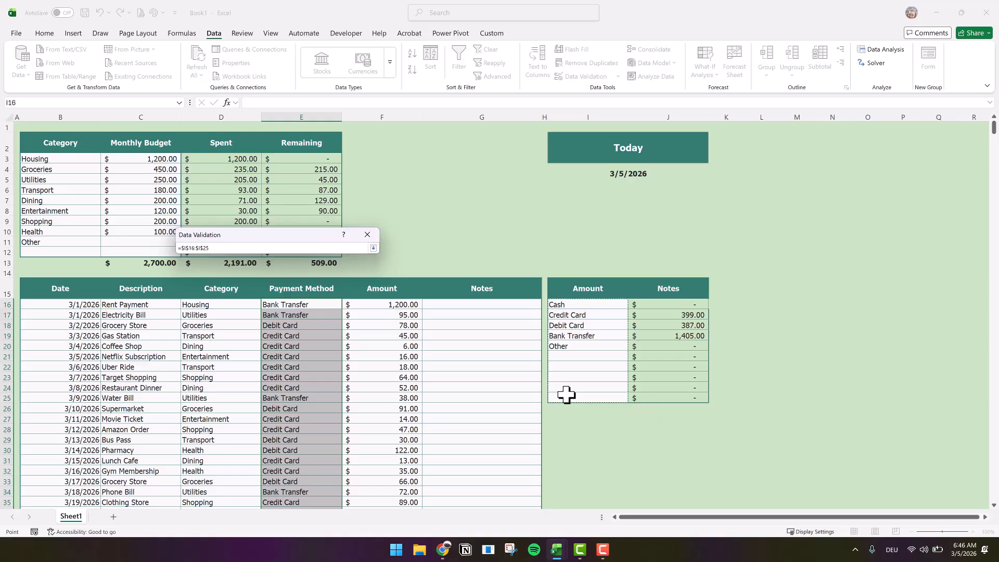
{"action": "left_click", "coordinate": [373, 248]}
{"action": "key", "text": "Return"}
- Check the dropdown in E16 and add Paypal as a payment method in I21
{"action": "left_click", "coordinate": [319, 304]}
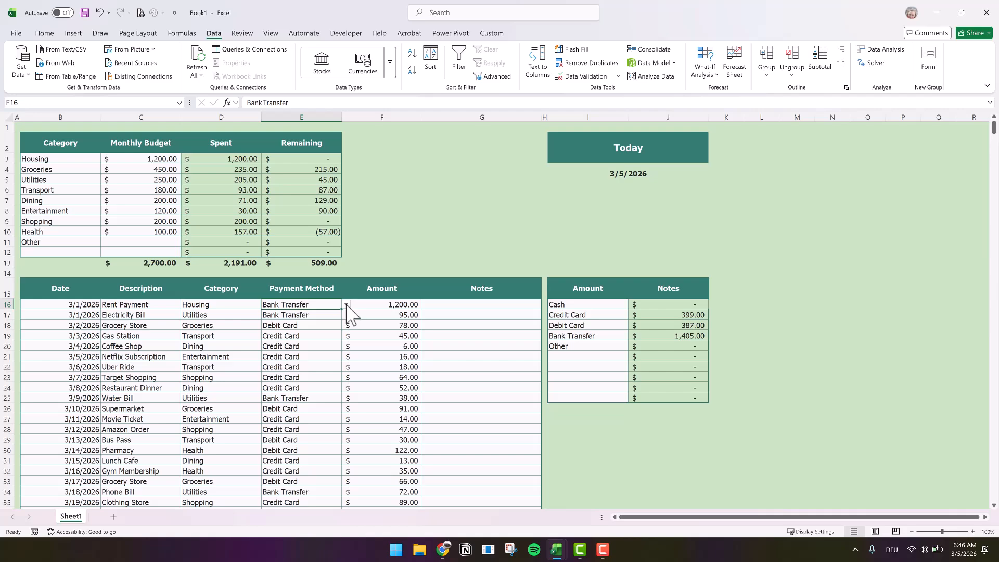
{"action": "left_click", "coordinate": [346, 305]}
{"action": "left_click", "coordinate": [346, 305]}
{"action": "left_click", "coordinate": [578, 356]}
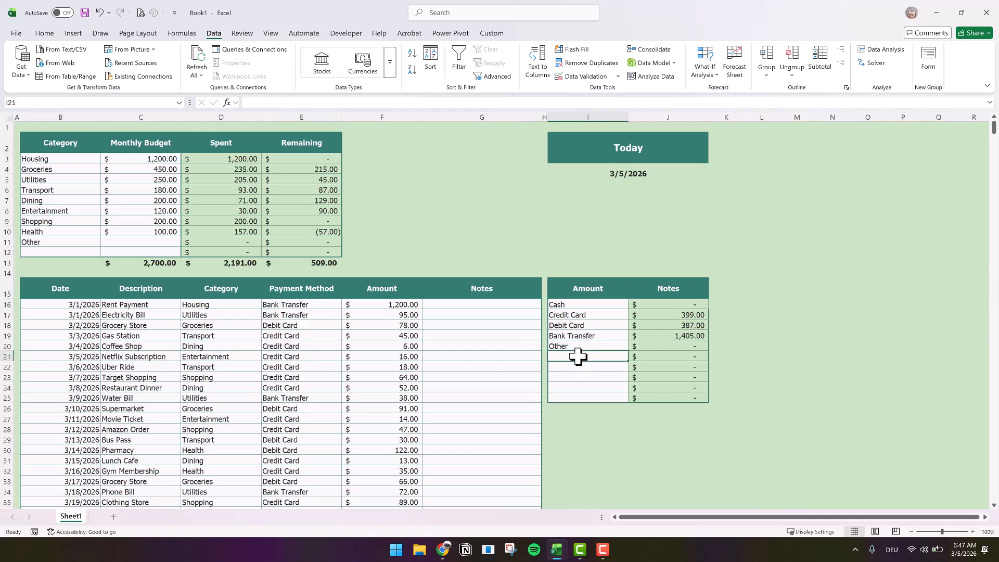
{"action": "type", "text": "Paypal"}
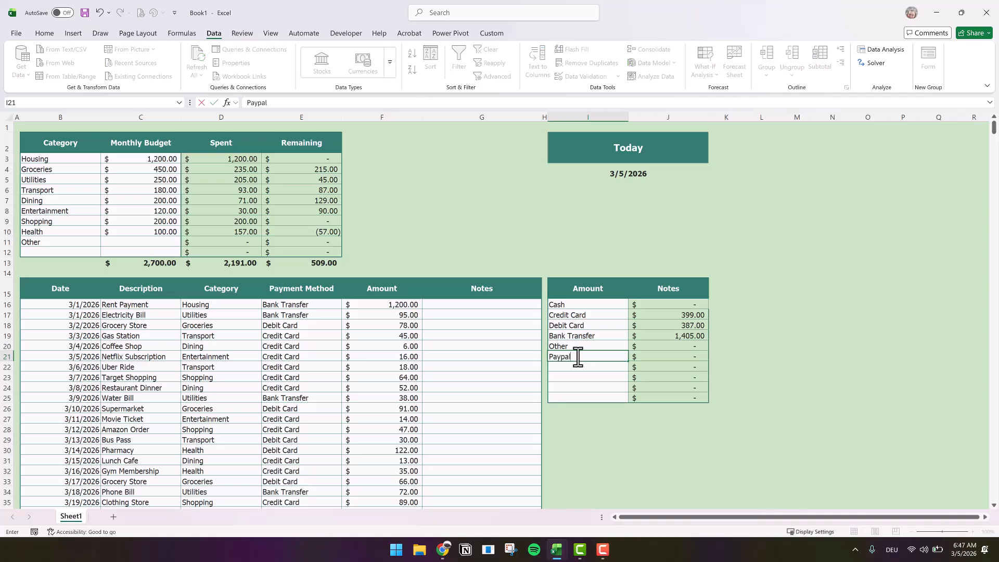
- Change the Rent Payment's payment method in E16 to Paypal using its dropdown list
{"action": "left_click", "coordinate": [326, 304]}
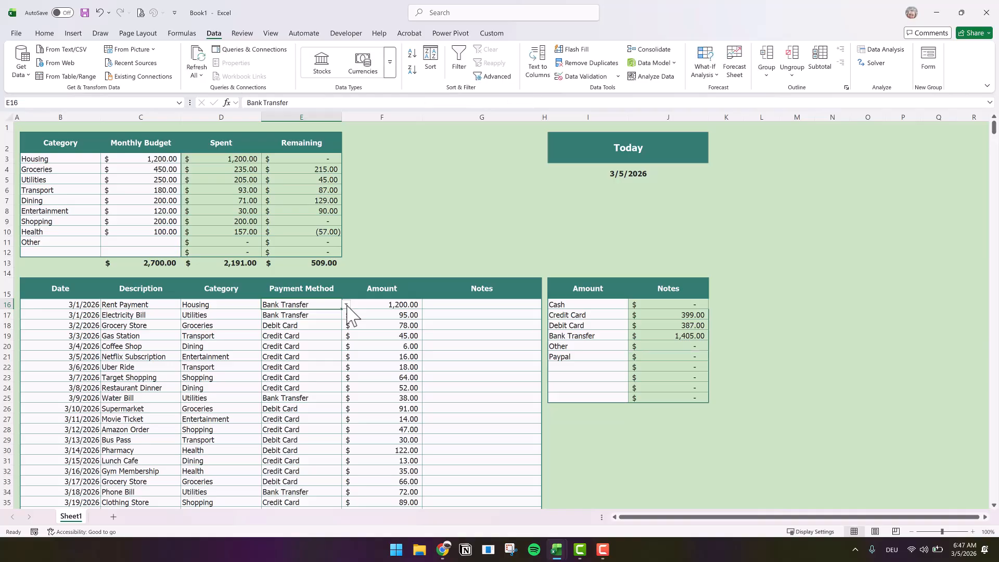
{"action": "left_click", "coordinate": [347, 306]}
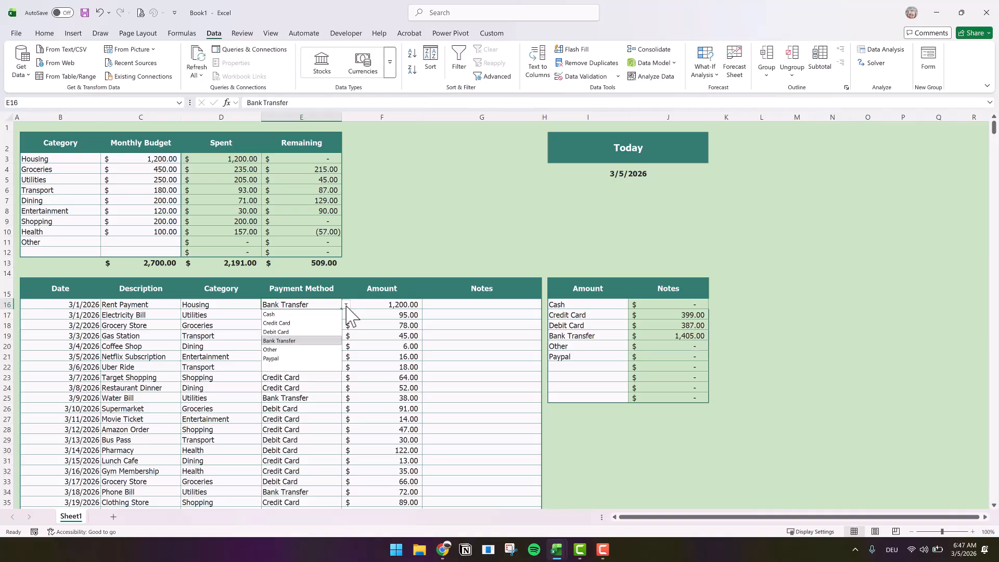
{"action": "left_click", "coordinate": [290, 358]}
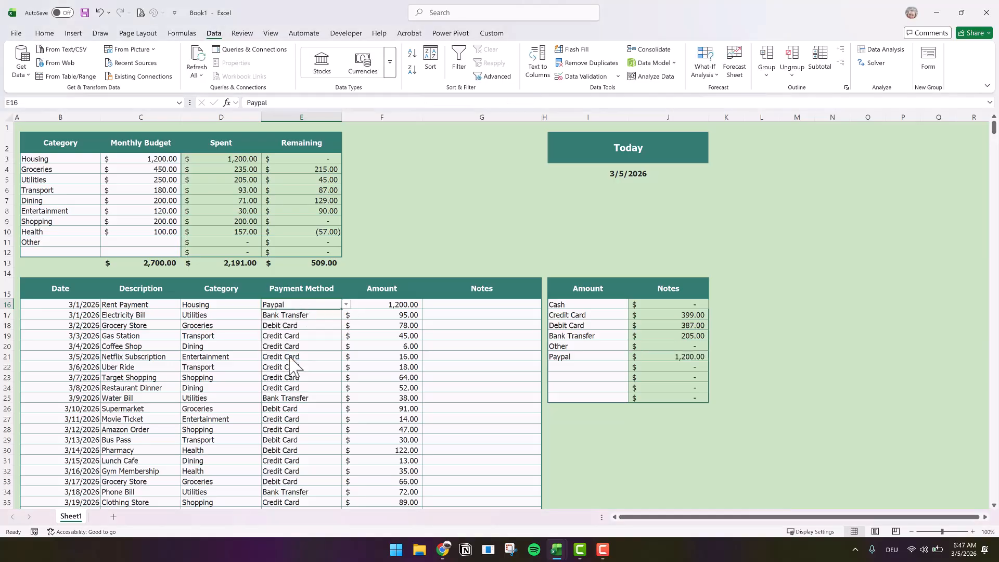
{"action": "left_click", "coordinate": [864, 326]}
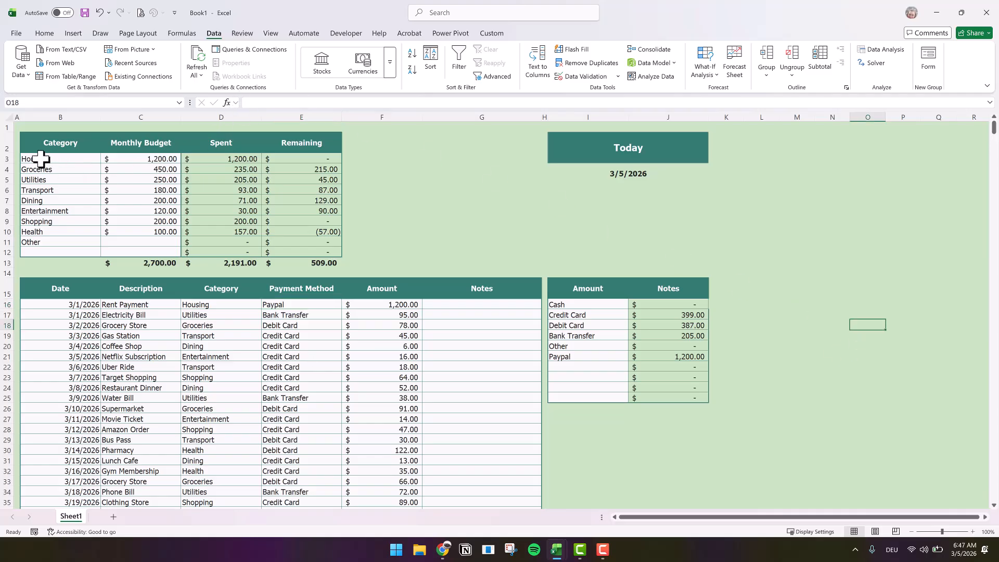
- Insert a doughnut chart from B3:C12, using the layout that plots each budget category as its own segment
{"action": "left_click_drag", "start_coordinate": [41, 159], "coordinate": [141, 252]}
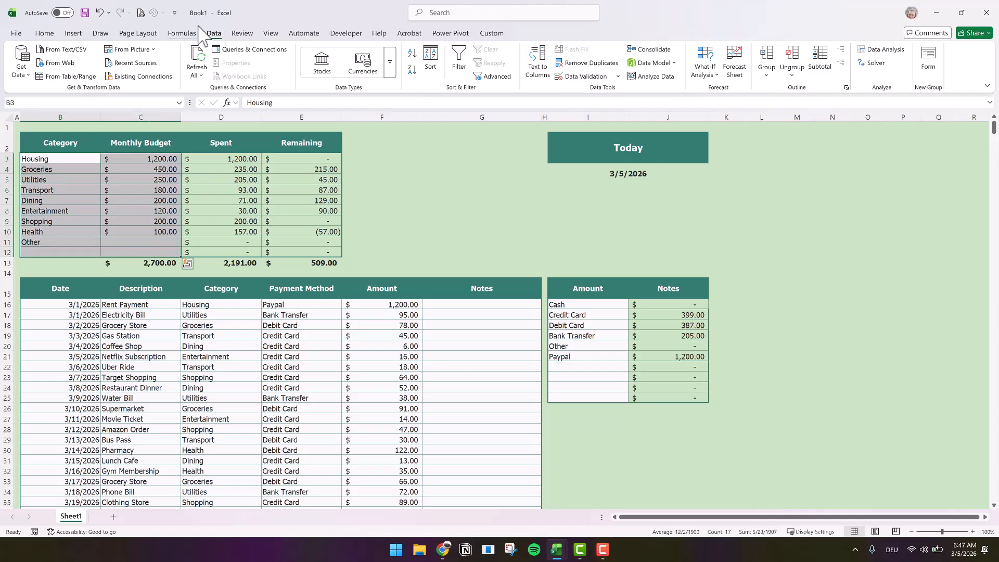
{"action": "left_click", "coordinate": [73, 34]}
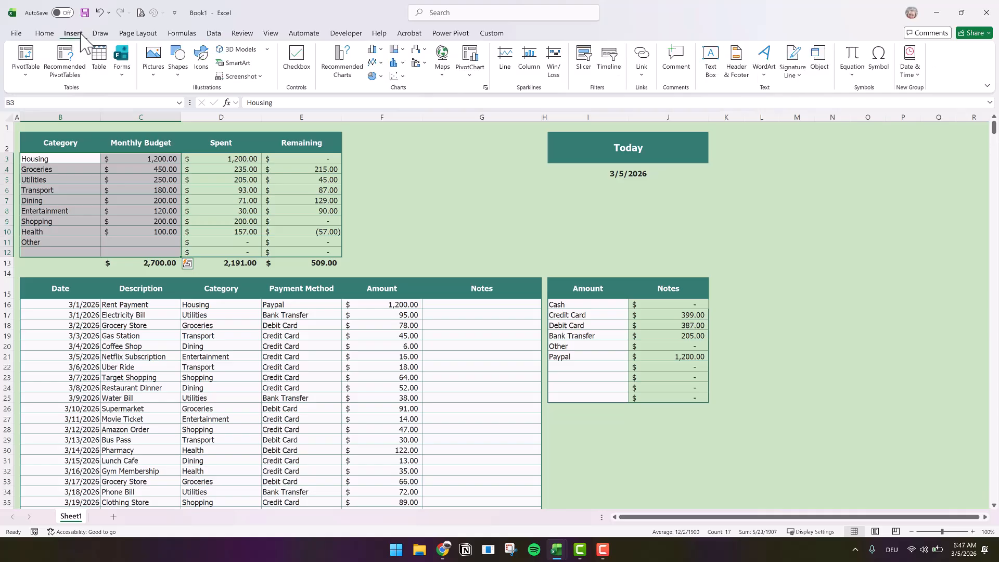
{"action": "left_click", "coordinate": [339, 73]}
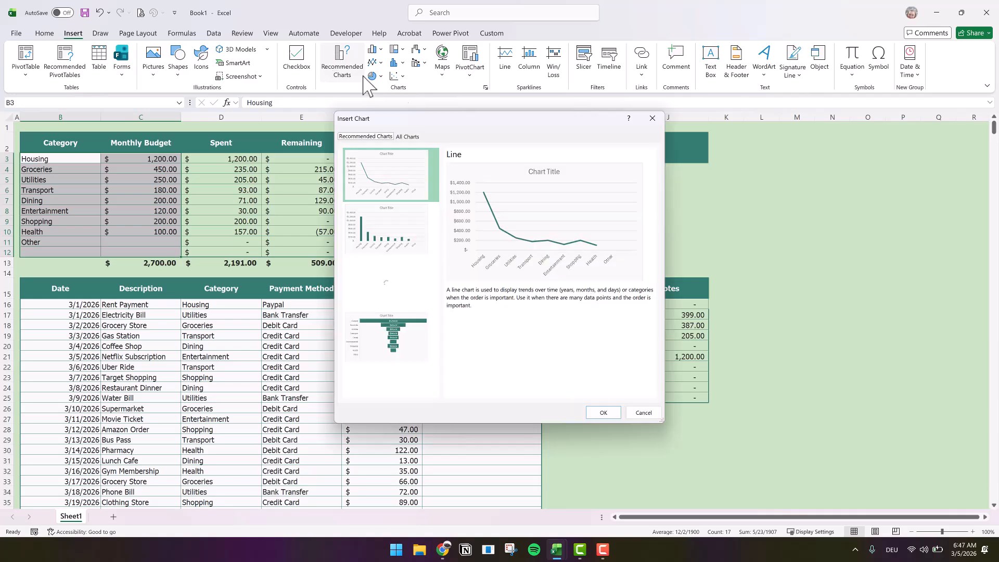
{"action": "left_click", "coordinate": [415, 138]}
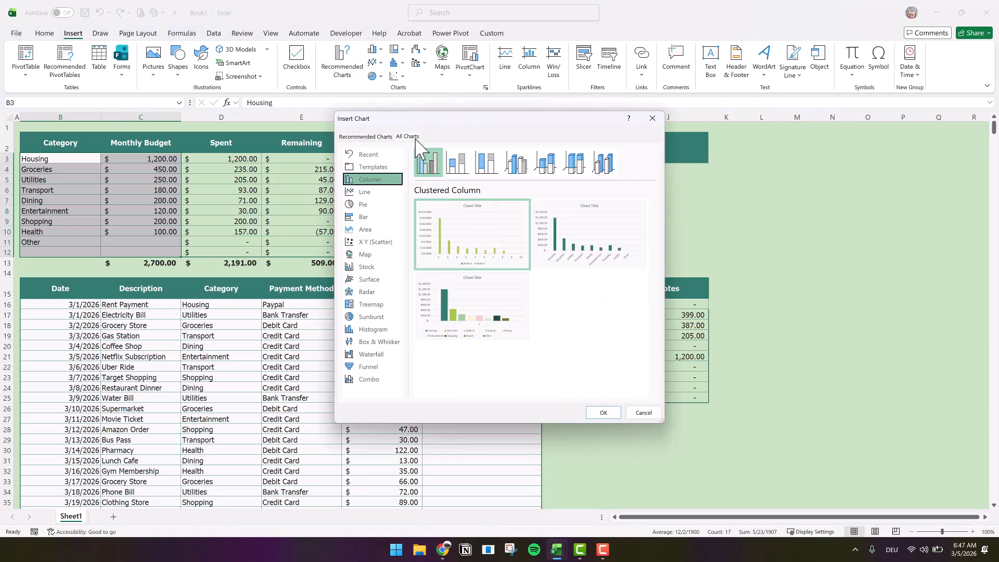
{"action": "left_click", "coordinate": [366, 208]}
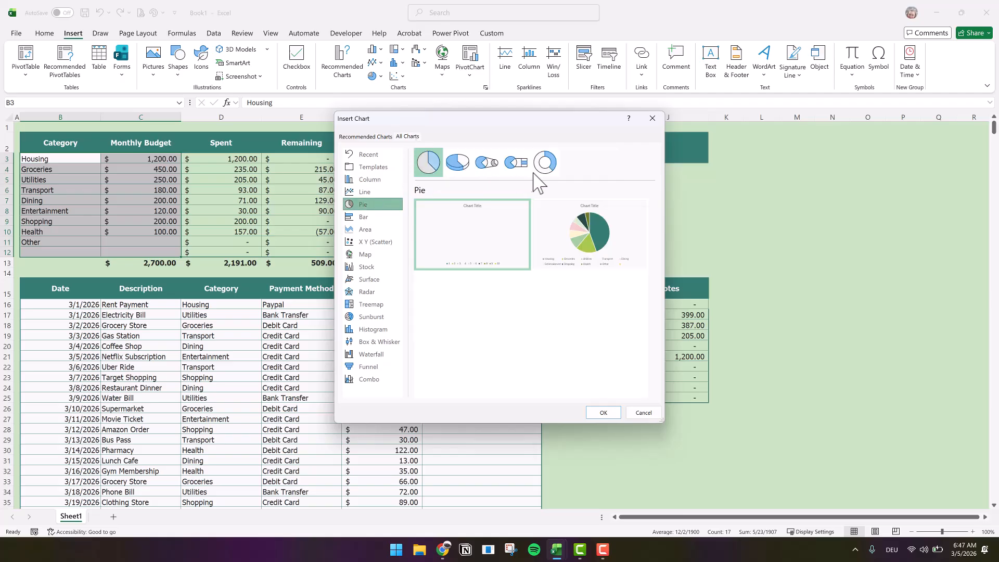
{"action": "left_click", "coordinate": [555, 164]}
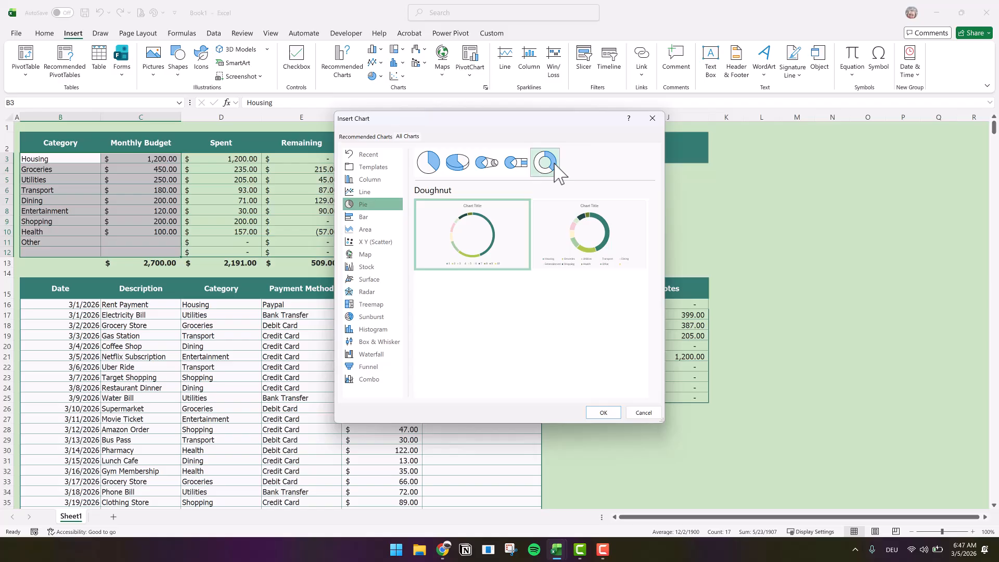
{"action": "left_click", "coordinate": [584, 253]}
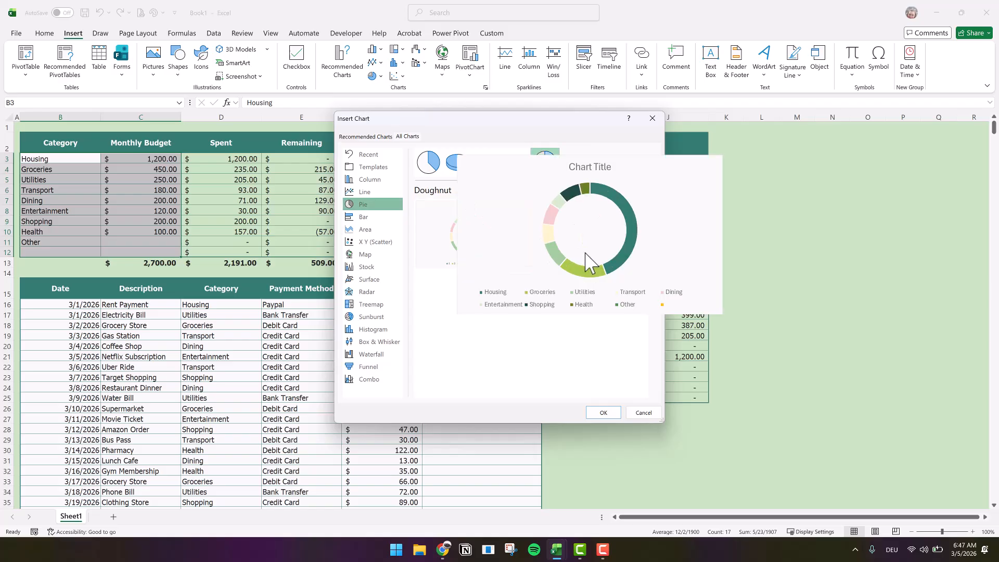
{"action": "left_click", "coordinate": [604, 412]}
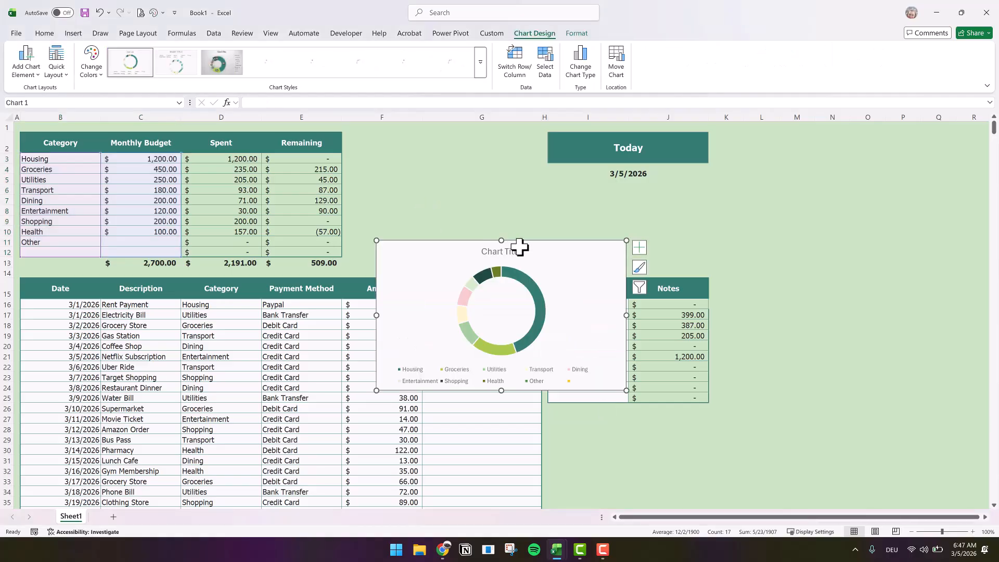
- Delete the doughnut chart's title and place its legend on the left side of the chart
{"action": "left_click", "coordinate": [509, 250]}
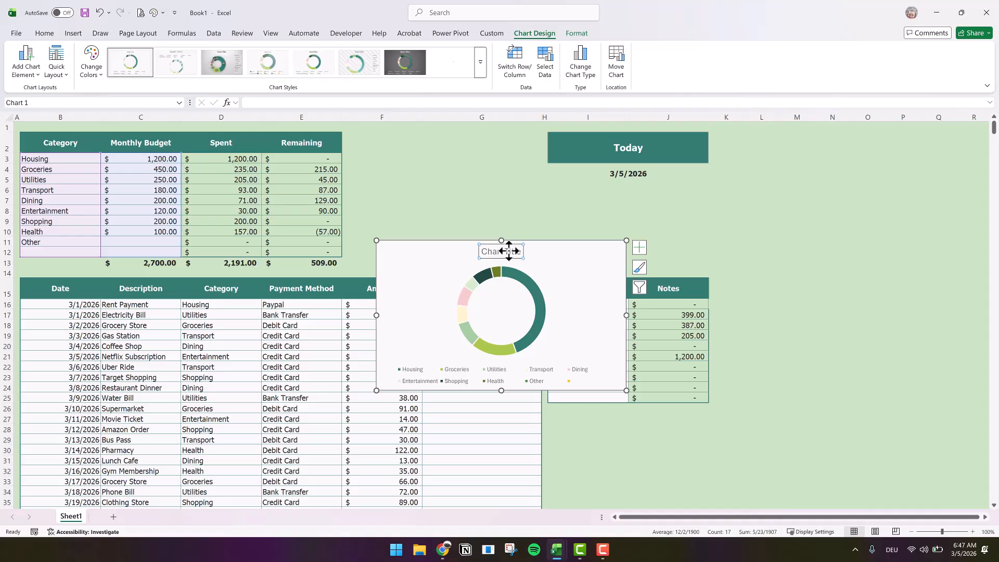
{"action": "key", "text": "Delete"}
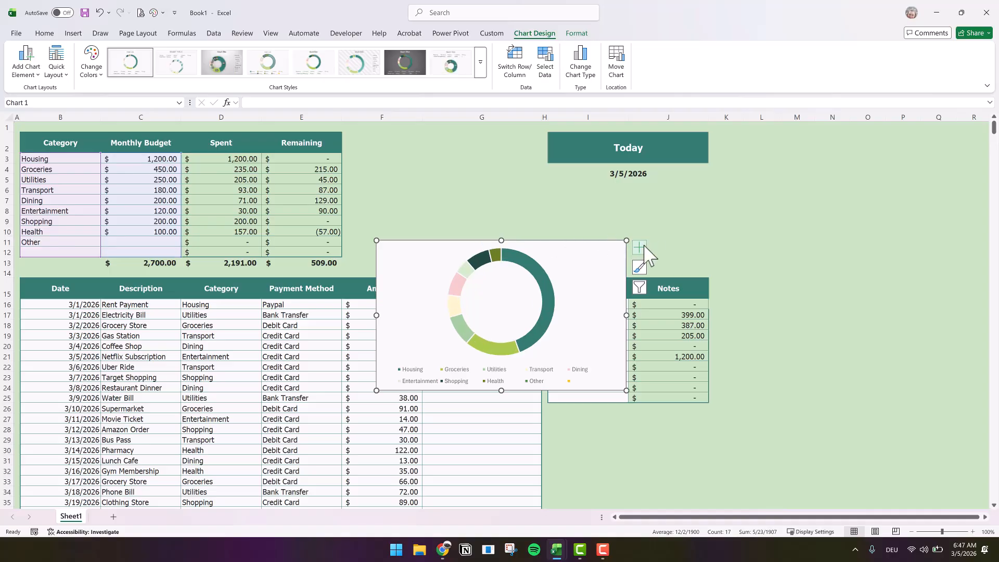
{"action": "left_click", "coordinate": [643, 248]}
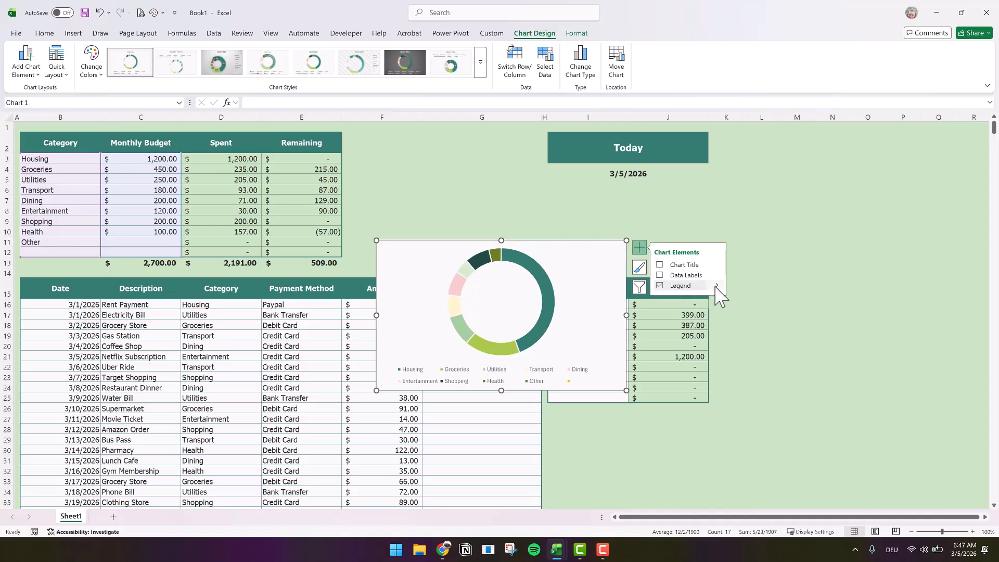
{"action": "left_click", "coordinate": [717, 286]}
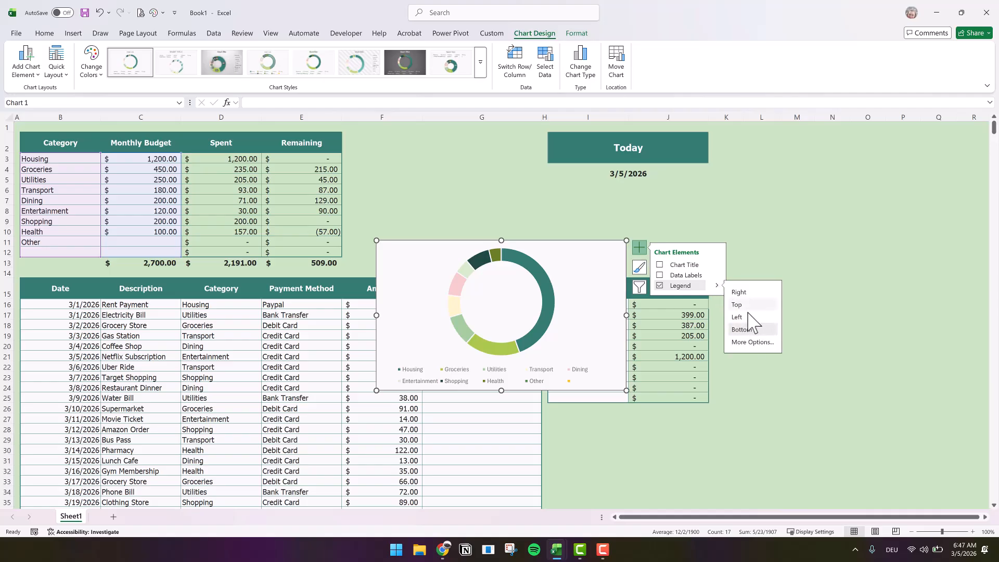
{"action": "left_click", "coordinate": [747, 318]}
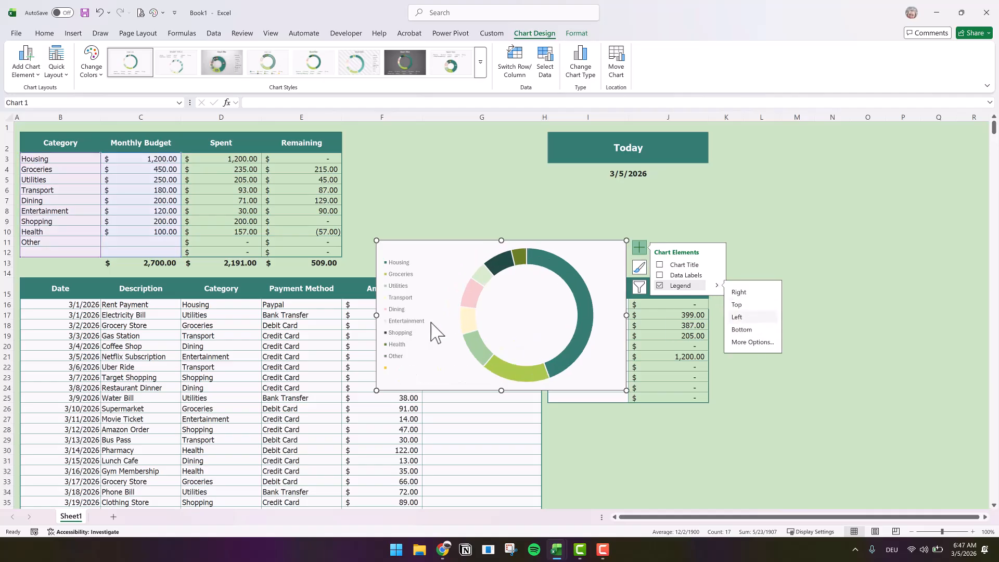
- Set the font color of the doughnut chart's legend to the black theme color
{"action": "left_click", "coordinate": [411, 312]}
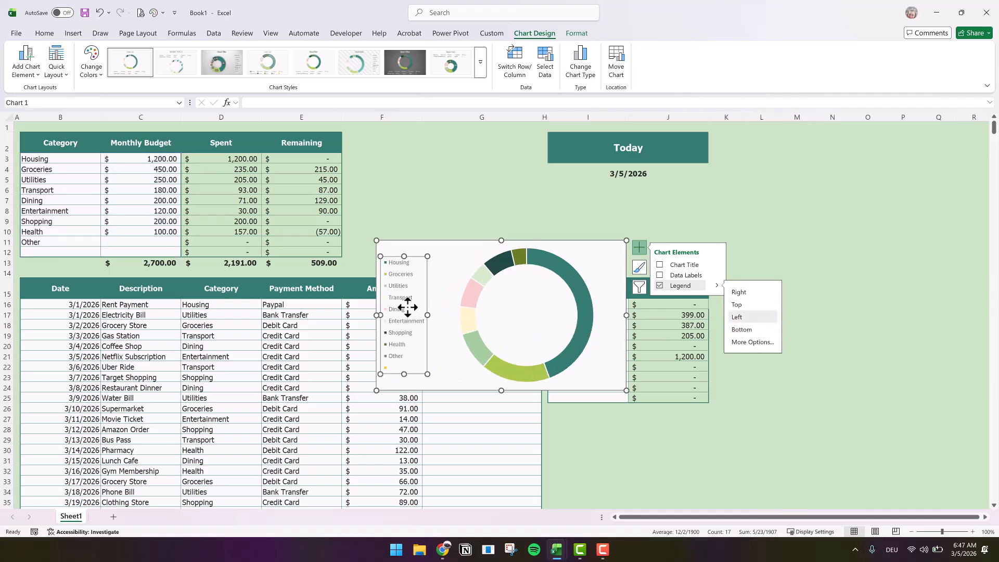
{"action": "left_click", "coordinate": [44, 33]}
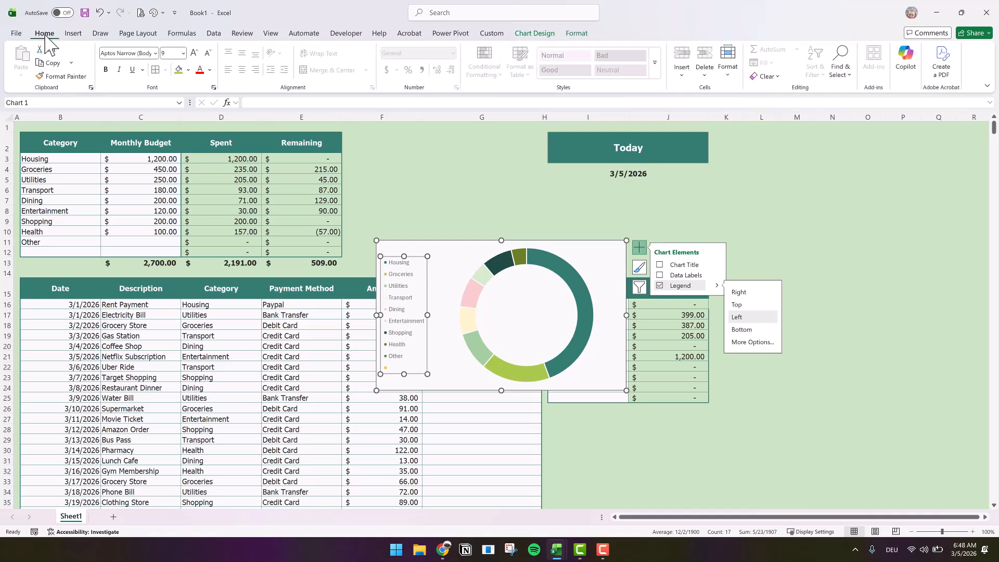
{"action": "left_click", "coordinate": [210, 70]}
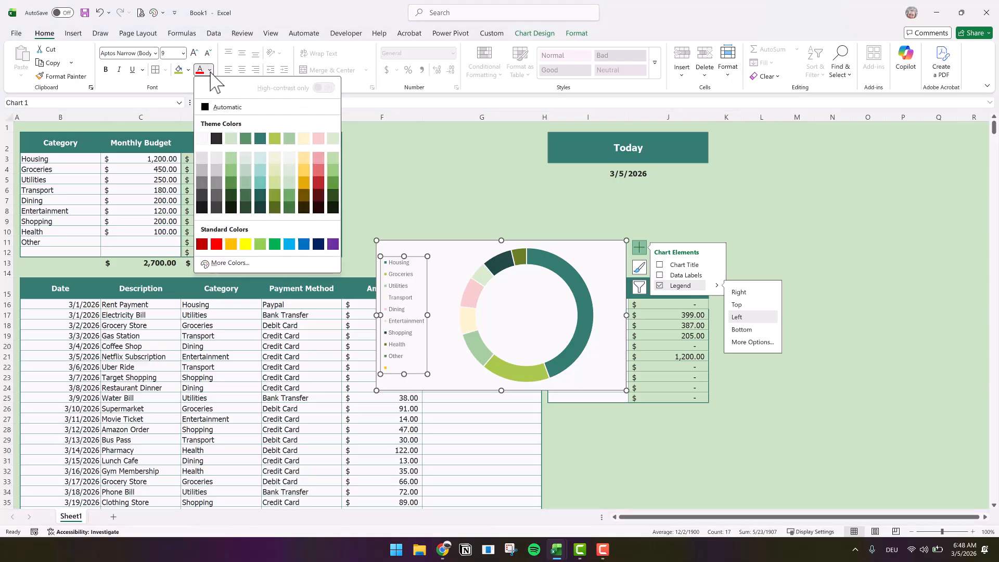
{"action": "left_click", "coordinate": [217, 139]}
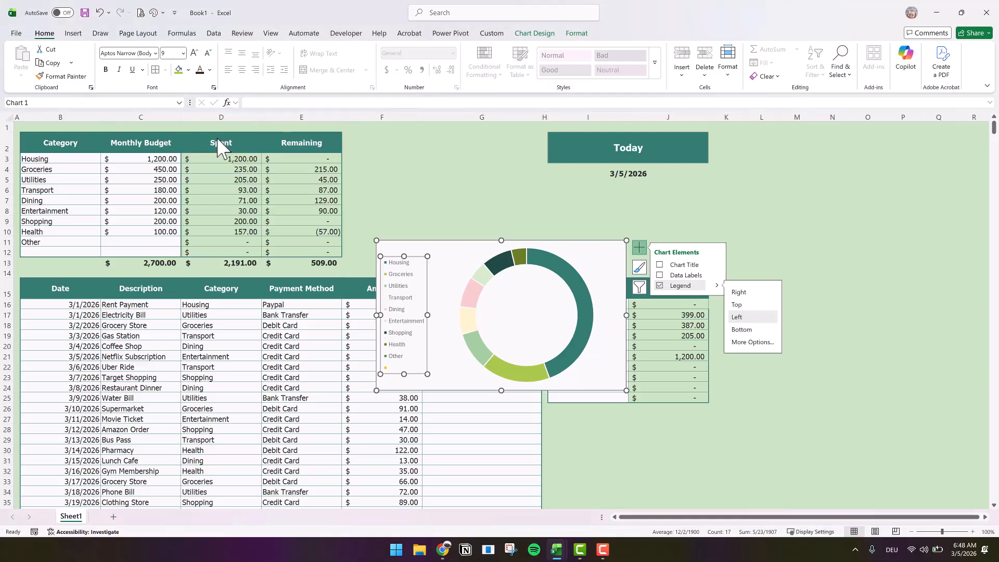
- Fit the doughnut chart between the budget table and the Today box, and remove the outline from its ring segments
{"action": "left_click_drag", "start_coordinate": [440, 244], "coordinate": [406, 133]}
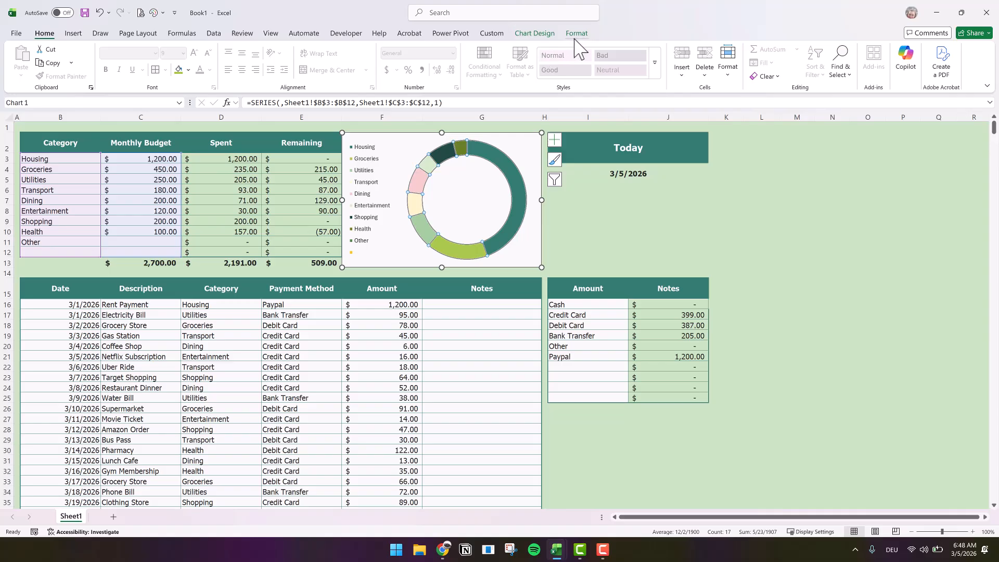
{"action": "left_click", "coordinate": [576, 34]}
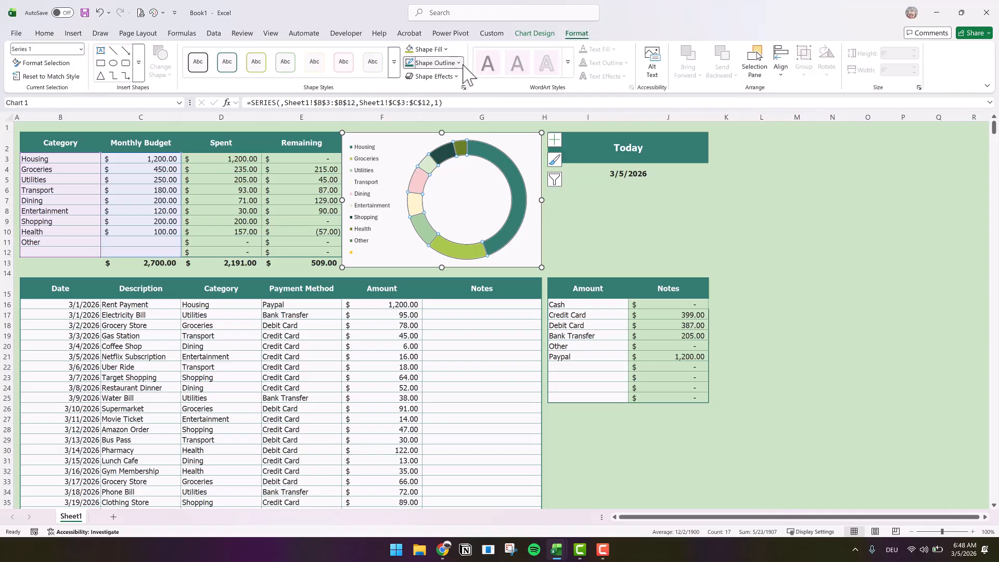
{"action": "left_click", "coordinate": [462, 65]}
{"action": "left_click", "coordinate": [432, 256]}
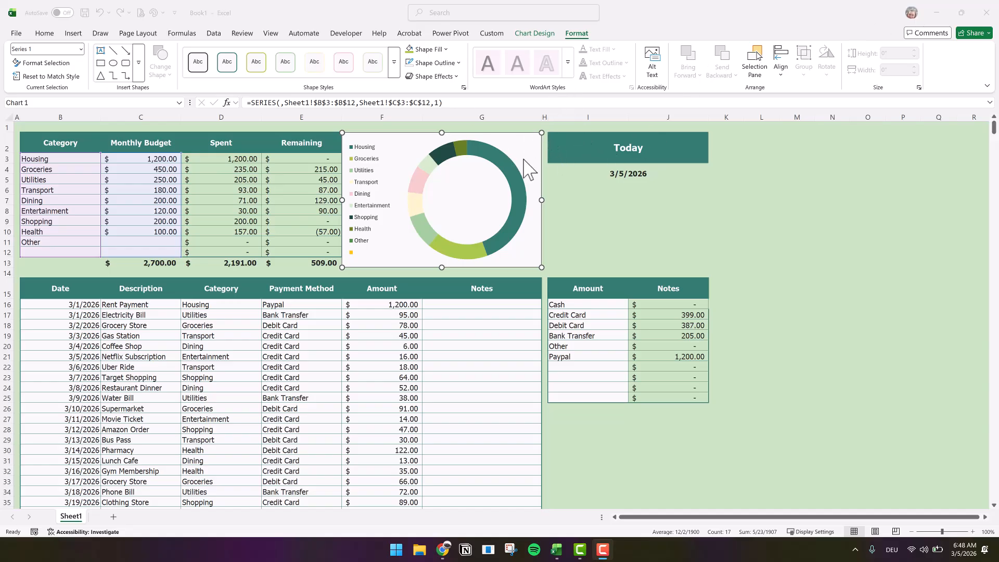
- Set the doughnut chart area's shape fill to No Fill and deselect the chart
{"action": "left_click", "coordinate": [542, 133]}
{"action": "left_click", "coordinate": [542, 133]}
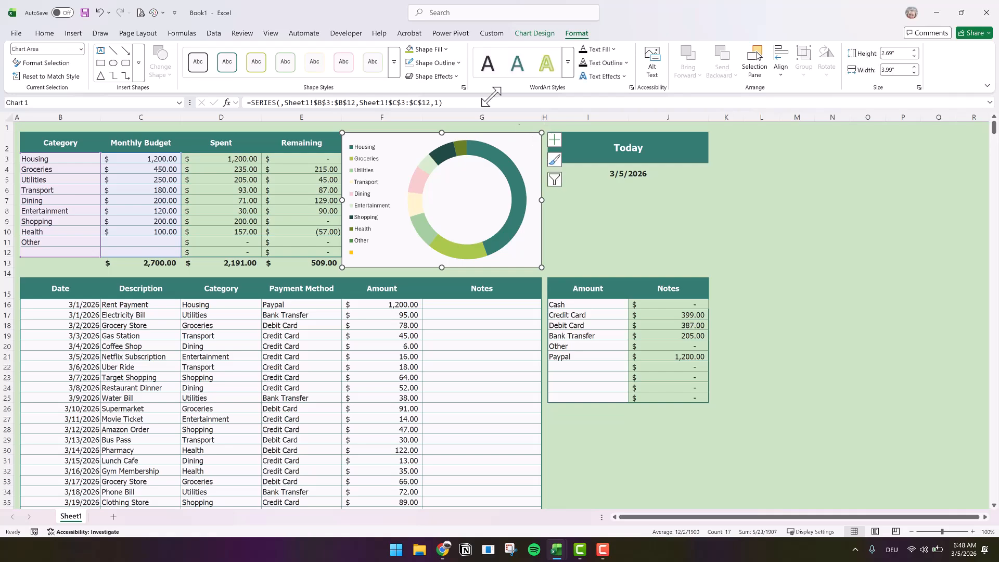
{"action": "left_click", "coordinate": [446, 50]}
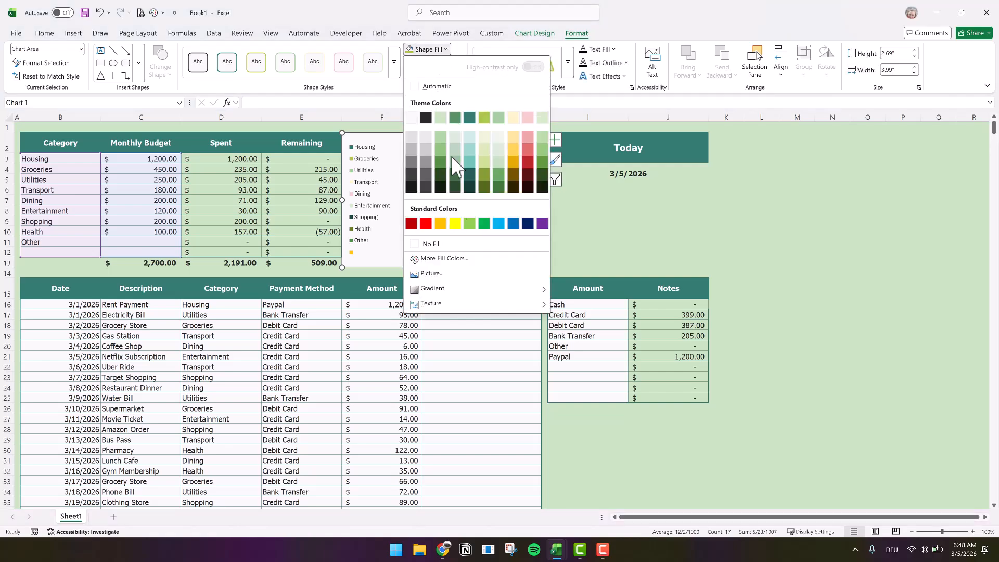
{"action": "left_click", "coordinate": [464, 243]}
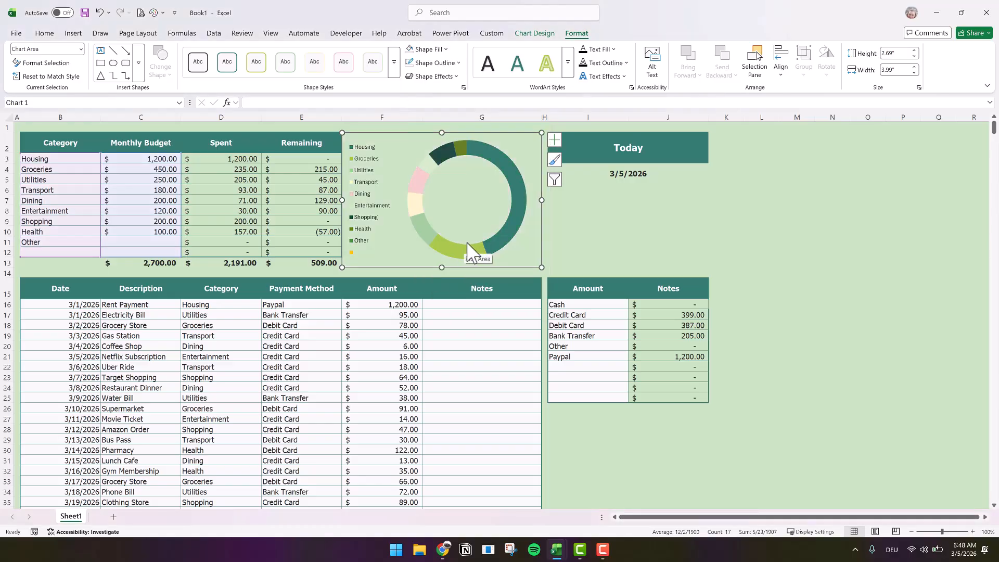
{"action": "left_click", "coordinate": [683, 238]}
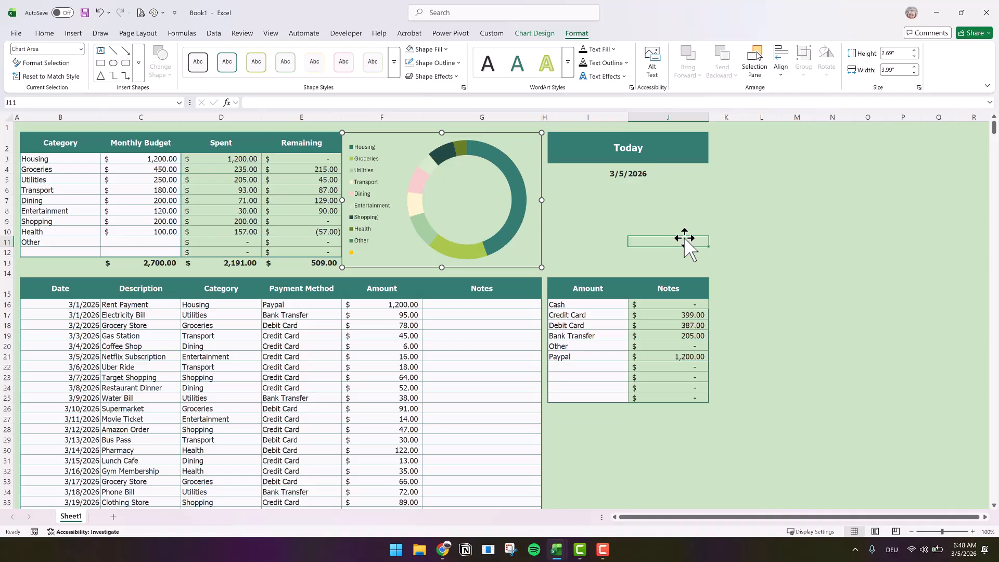
{"action": "left_click", "coordinate": [684, 239]}
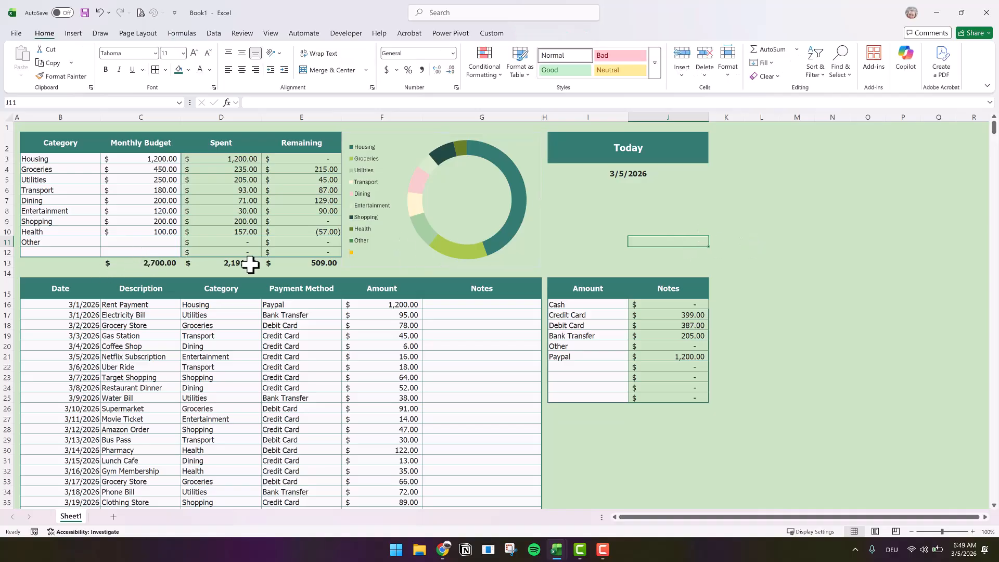
- Insert a stacked bar chart from the Spent and Remaining totals in D13:E13, with both values stacked in one bar
{"action": "left_click_drag", "start_coordinate": [252, 263], "coordinate": [303, 264]}
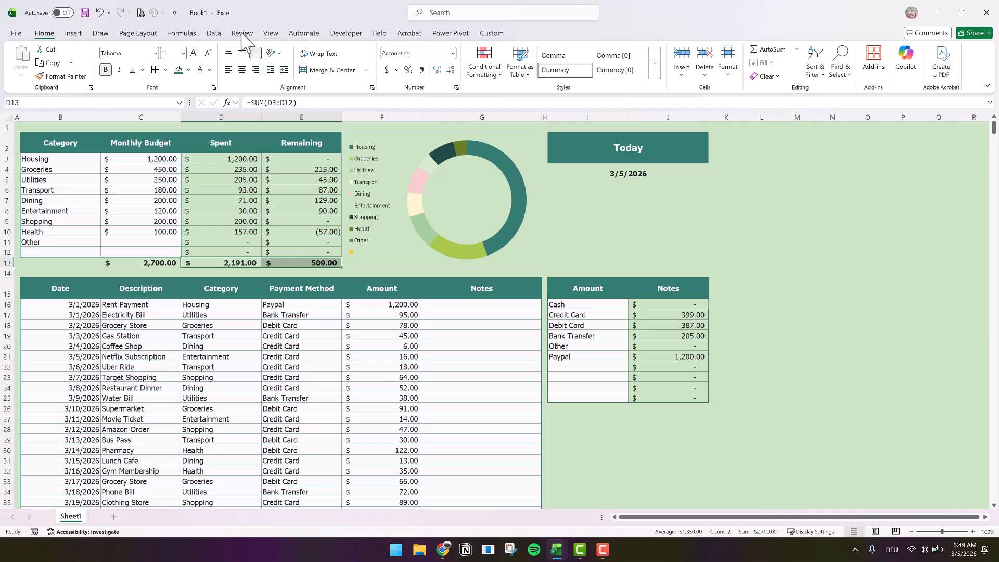
{"action": "left_click", "coordinate": [73, 34]}
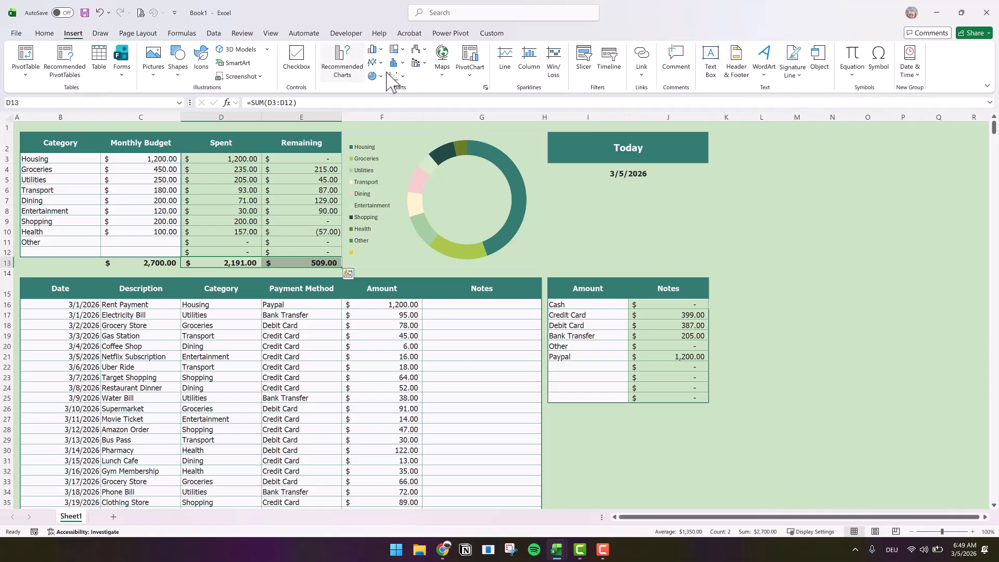
{"action": "left_click", "coordinate": [344, 62]}
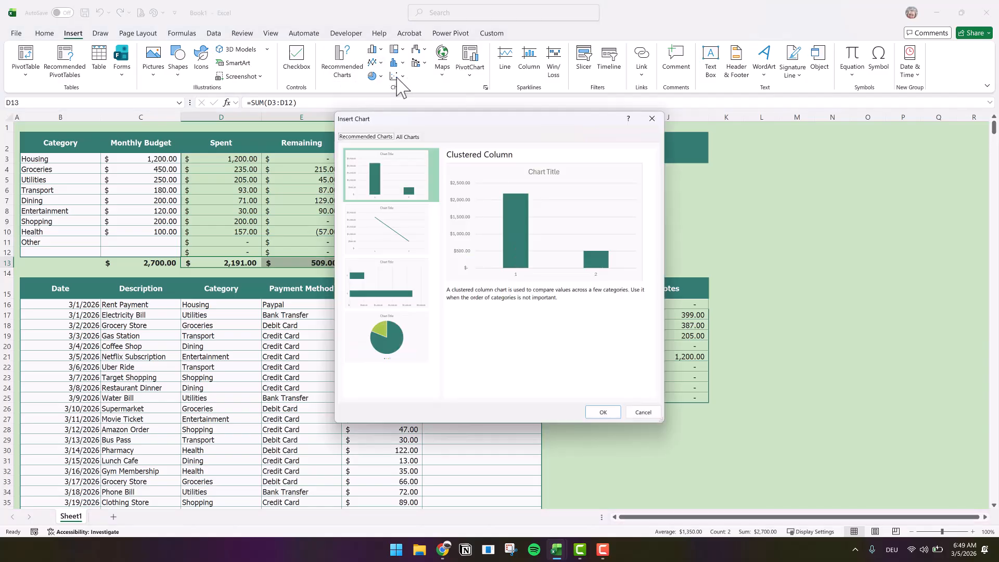
{"action": "left_click", "coordinate": [408, 136]}
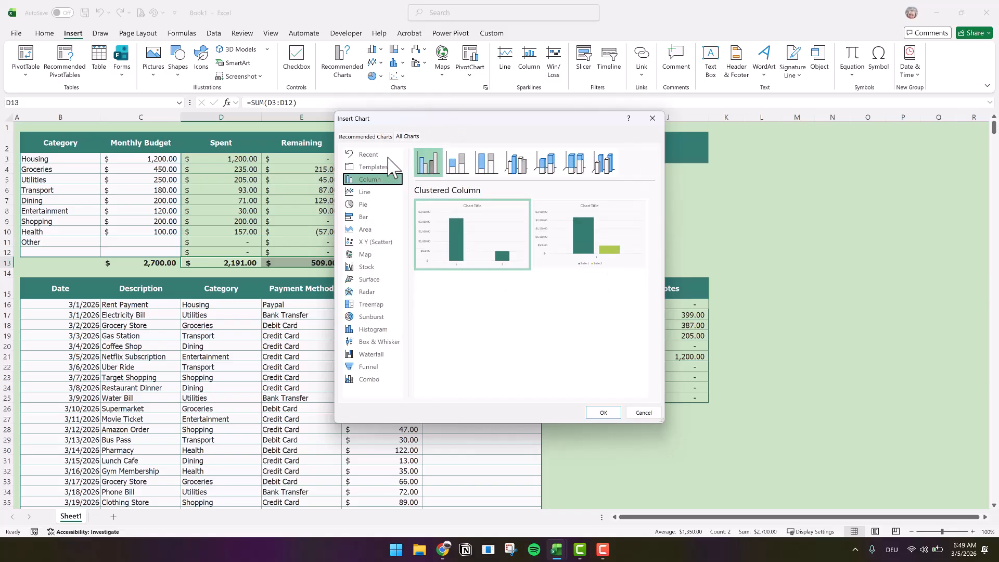
{"action": "left_click", "coordinate": [364, 217]}
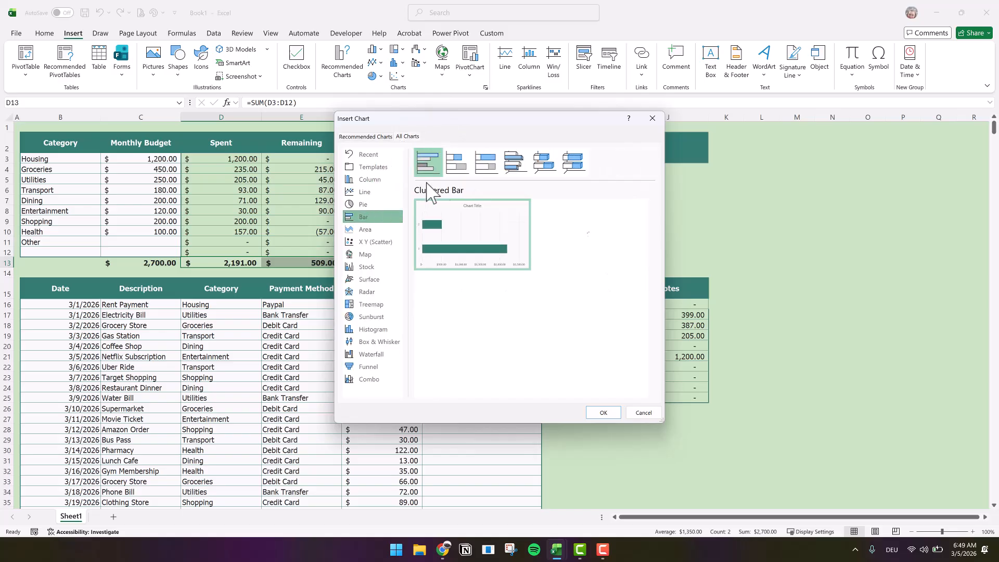
{"action": "left_click", "coordinate": [468, 169]}
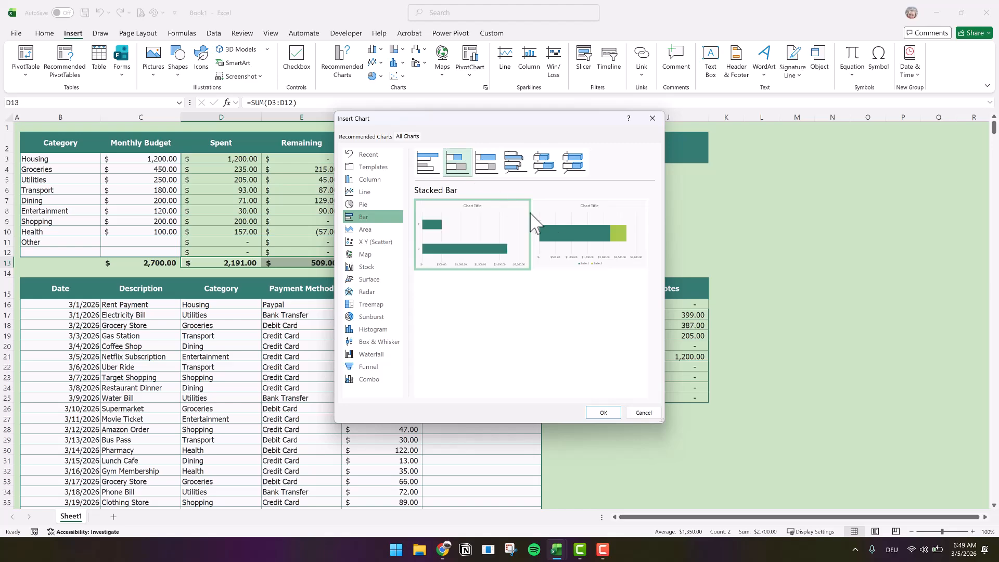
{"action": "mouse_move", "coordinate": [558, 241]}
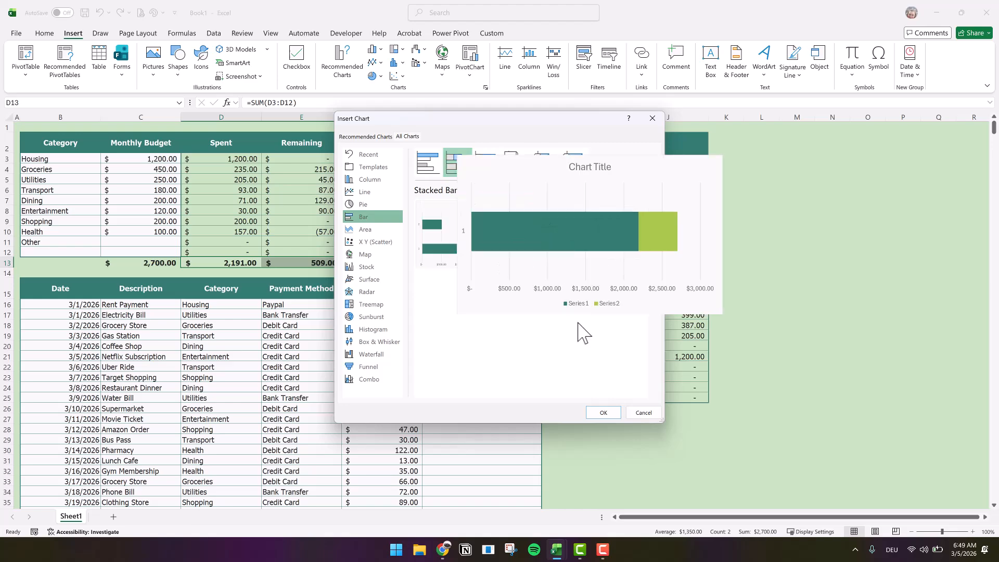
{"action": "left_click", "coordinate": [601, 414]}
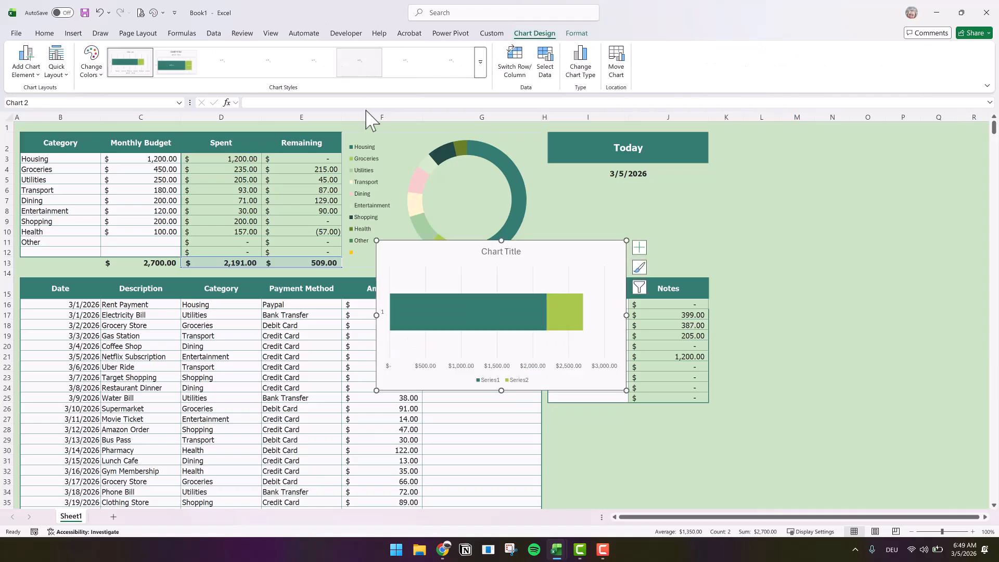
- Delete the stacked bar chart's title, then move and resize the chart to fit between the current date and the payment-method table
{"action": "left_click", "coordinate": [504, 252]}
{"action": "key", "text": "Delete"}
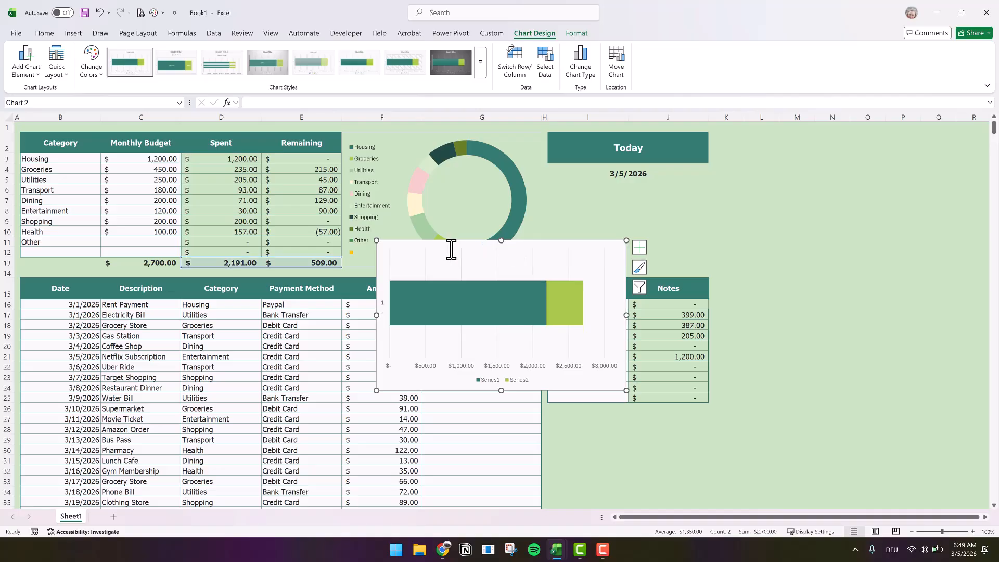
{"action": "left_click_drag", "start_coordinate": [430, 243], "coordinate": [595, 201]}
{"action": "left_click_drag", "start_coordinate": [628, 291], "coordinate": [632, 277]}
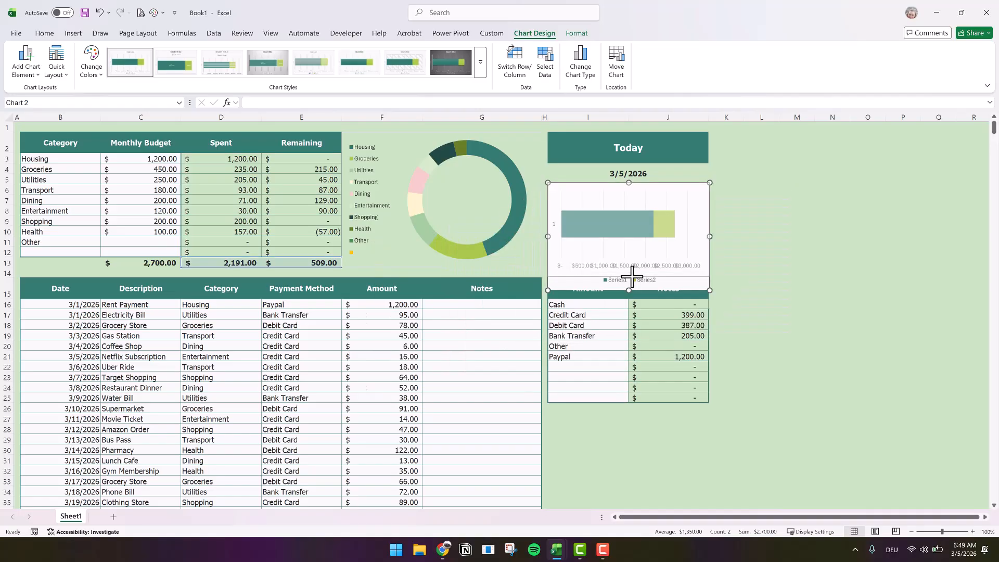
- Set the stacked bar chart area's shape fill to No Fill and delete its vertical category axis
{"action": "left_click", "coordinate": [576, 33]}
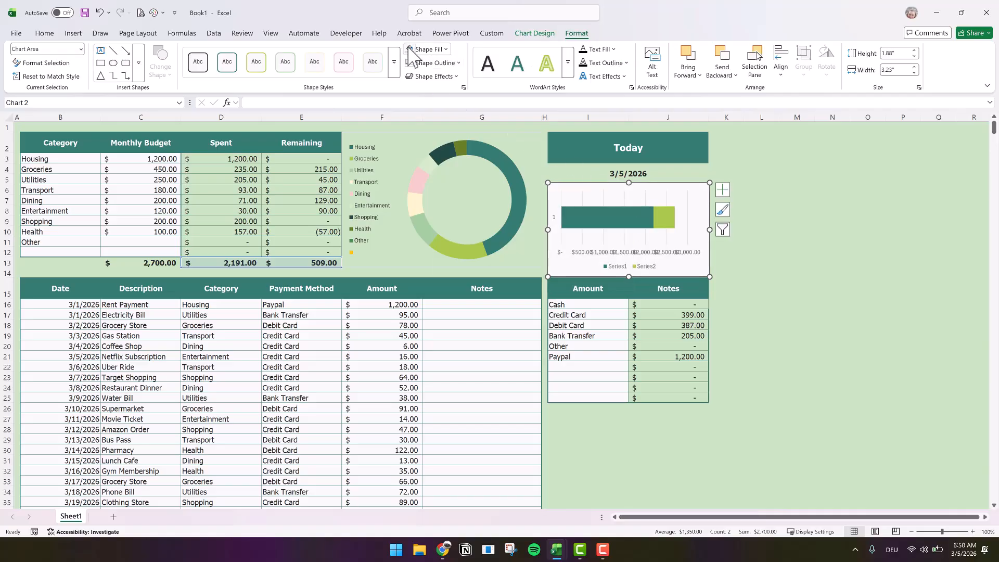
{"action": "left_click", "coordinate": [410, 49]}
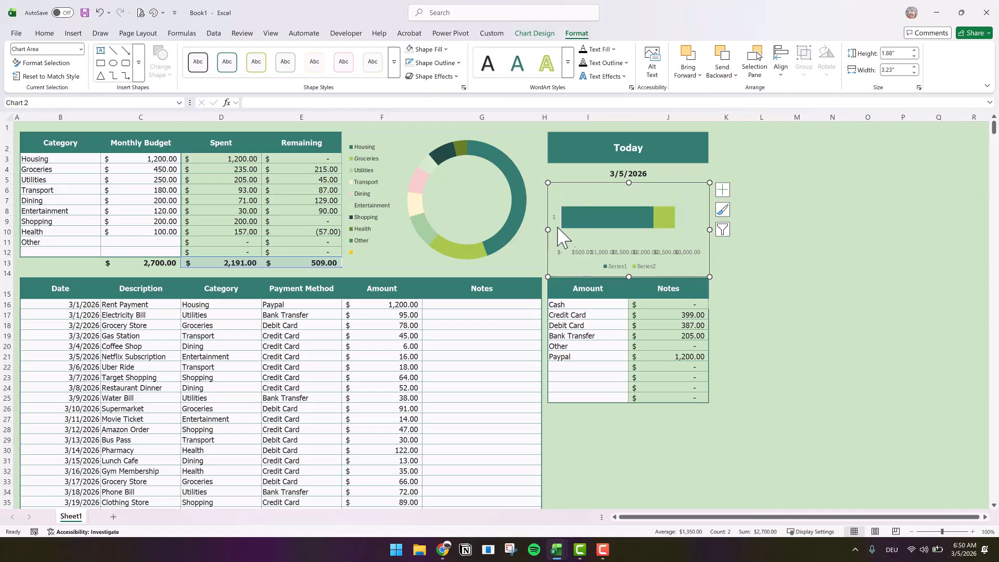
{"action": "left_click", "coordinate": [555, 223]}
{"action": "left_click", "coordinate": [556, 232]}
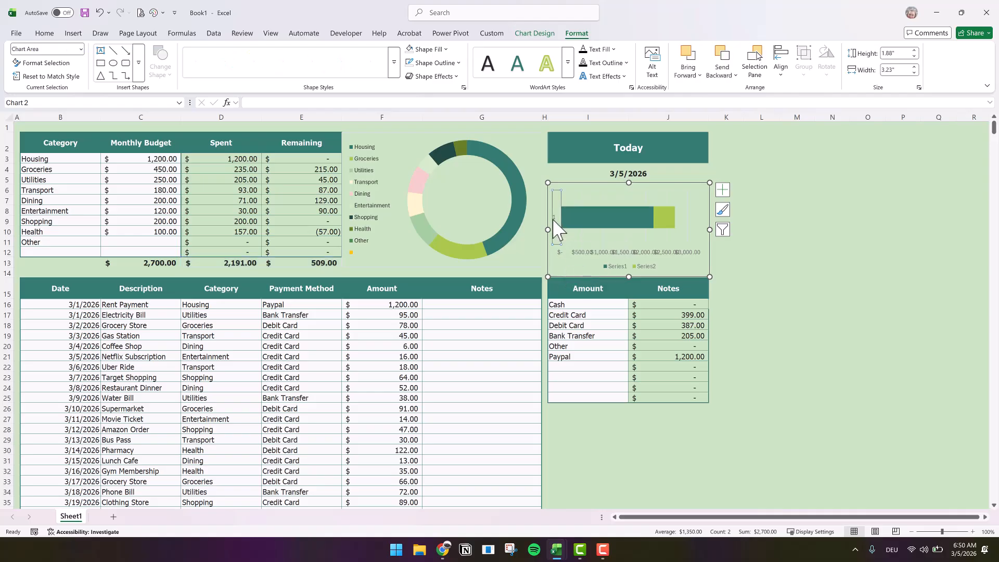
- Change the outline colour of the stacked bar chart's vertical gridlines to the light green theme colour
{"action": "left_click", "coordinate": [624, 195]}
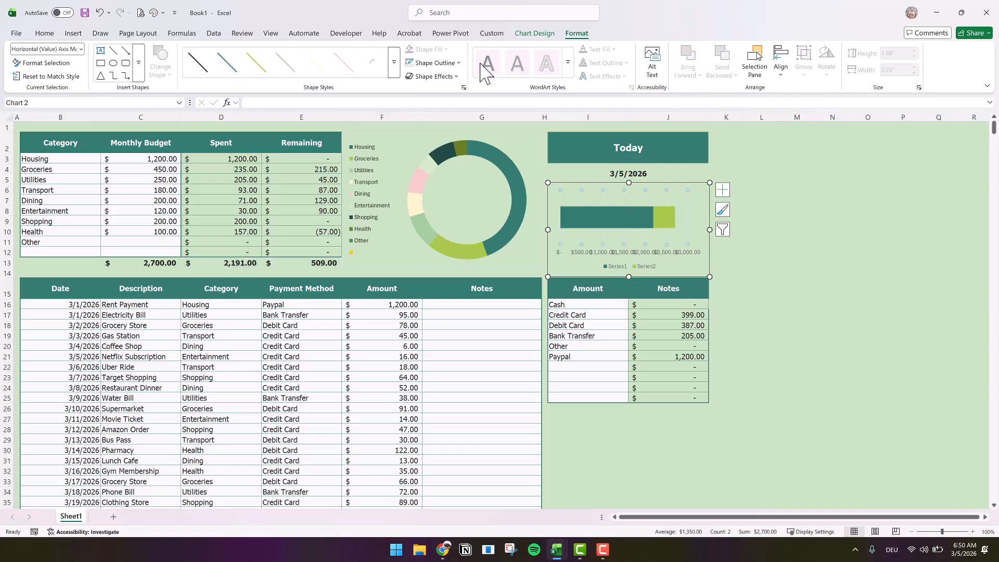
{"action": "left_click", "coordinate": [460, 63]}
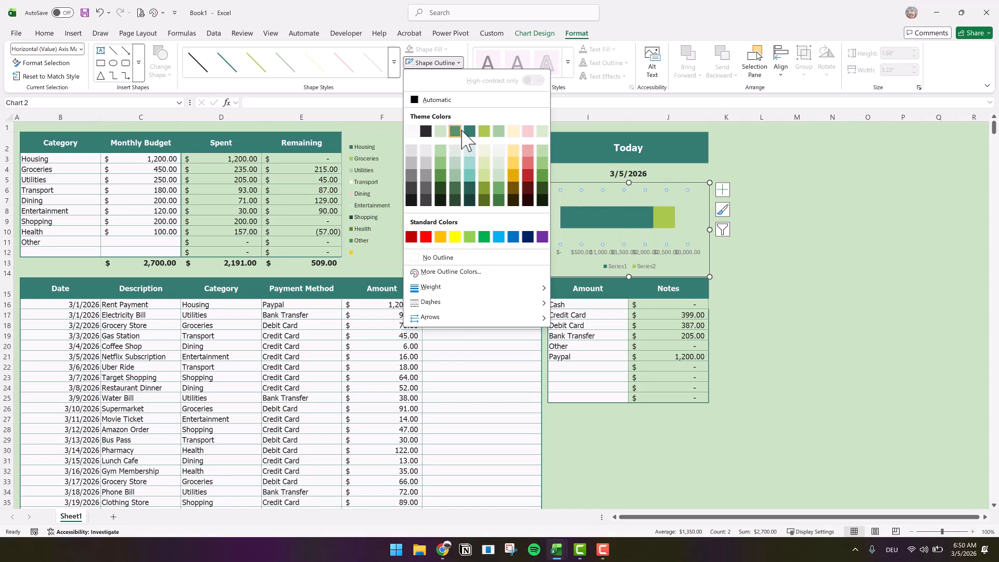
{"action": "left_click", "coordinate": [499, 138]}
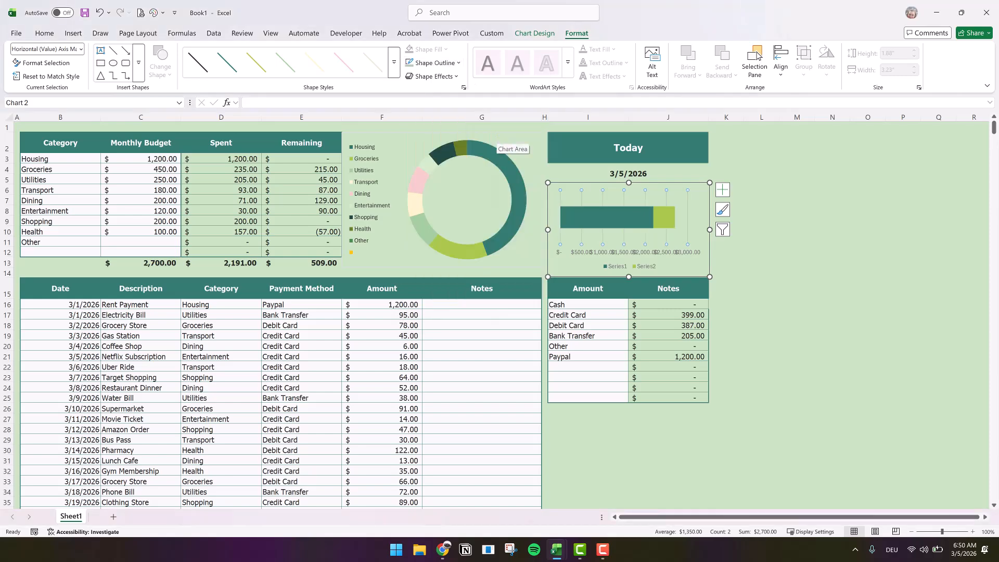
- Enlarge the stacked bar chart's plot area so it nearly fills the width of the chart
{"action": "left_click", "coordinate": [704, 216]}
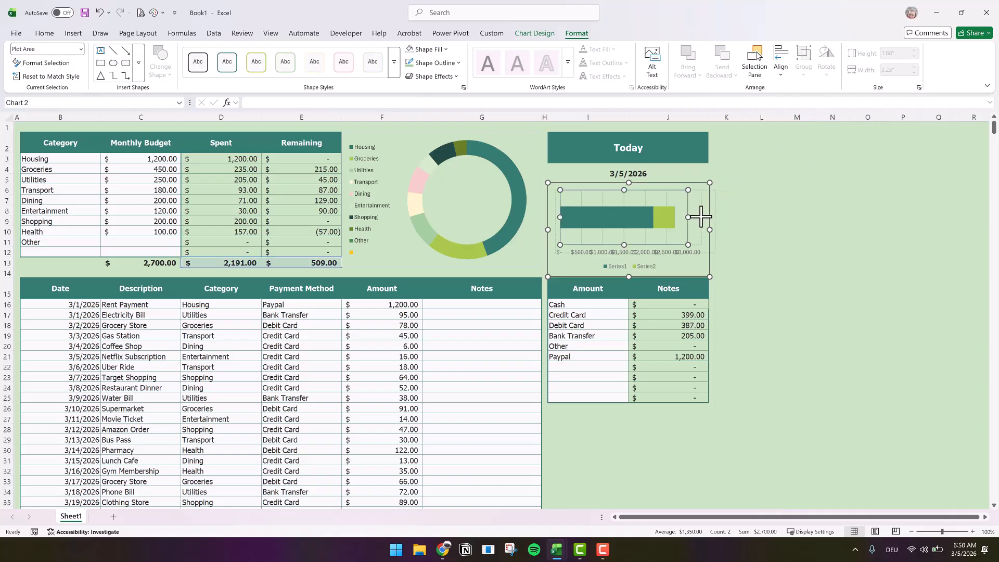
{"action": "left_click_drag", "start_coordinate": [560, 191], "coordinate": [547, 188]}
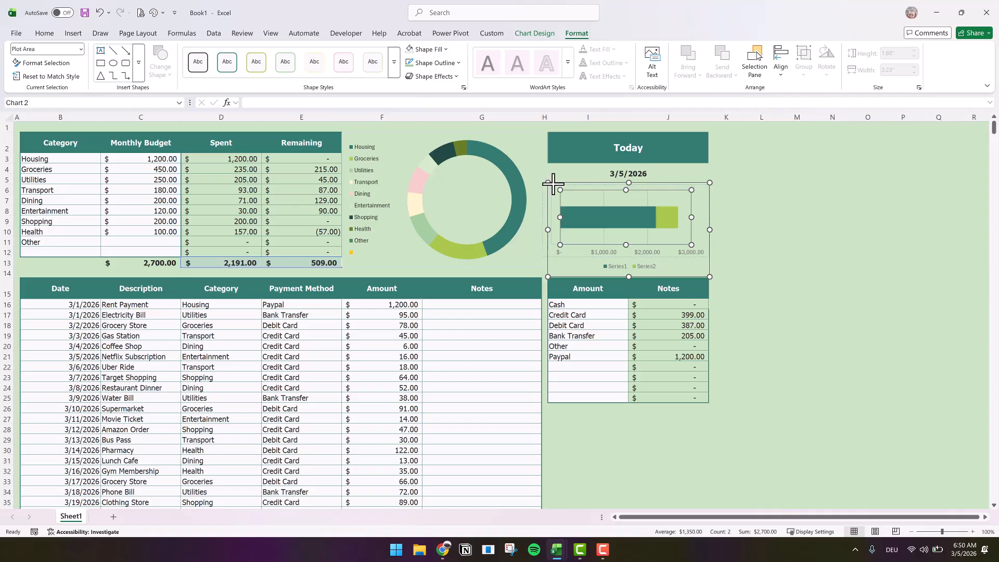
{"action": "left_click_drag", "start_coordinate": [553, 184], "coordinate": [553, 184]}
- Format the horizontal axis values as Accounting with 0 decimal places, and make the chart's legend and axis text black
{"action": "right_click", "coordinate": [604, 253]}
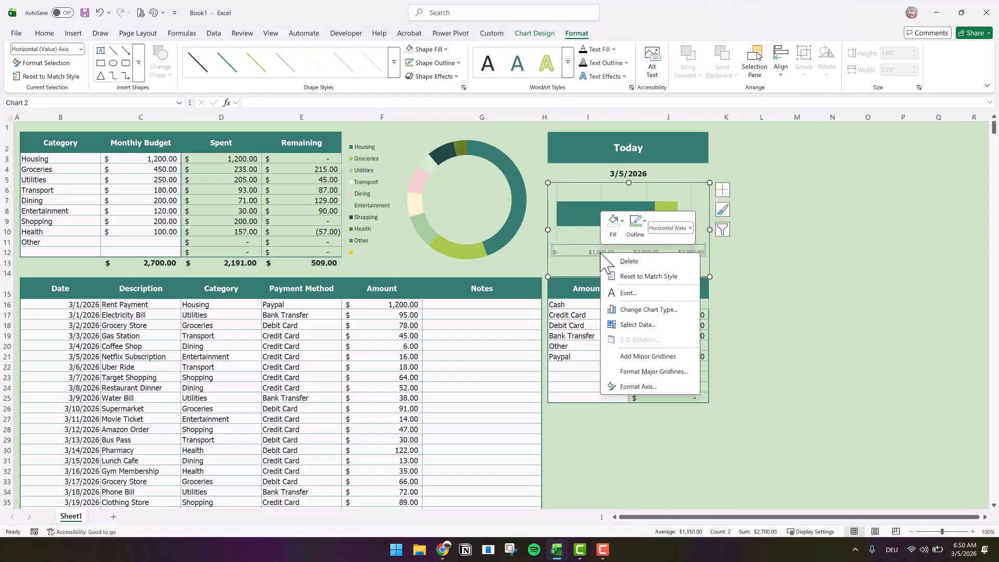
{"action": "left_click", "coordinate": [635, 386]}
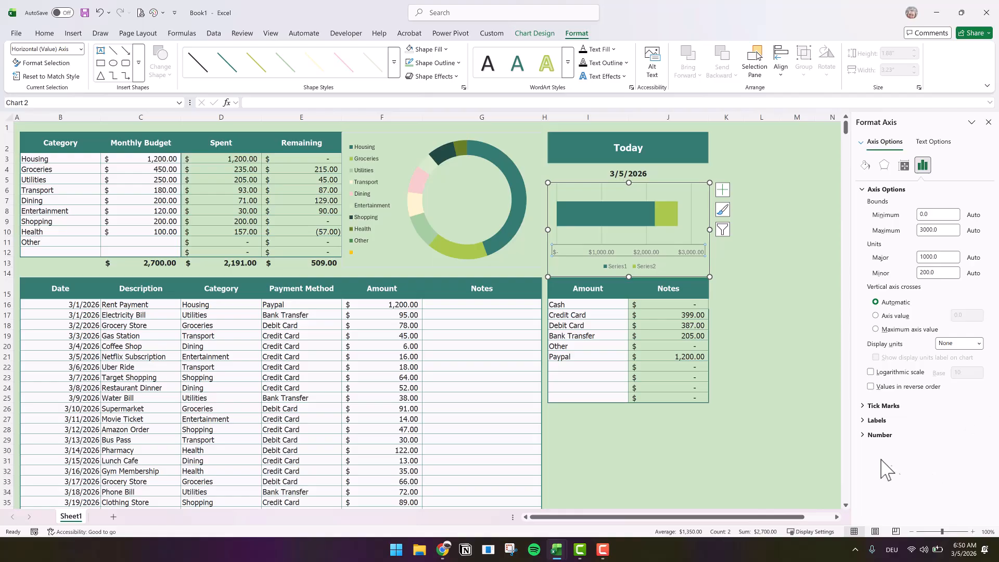
{"action": "left_click", "coordinate": [864, 436]}
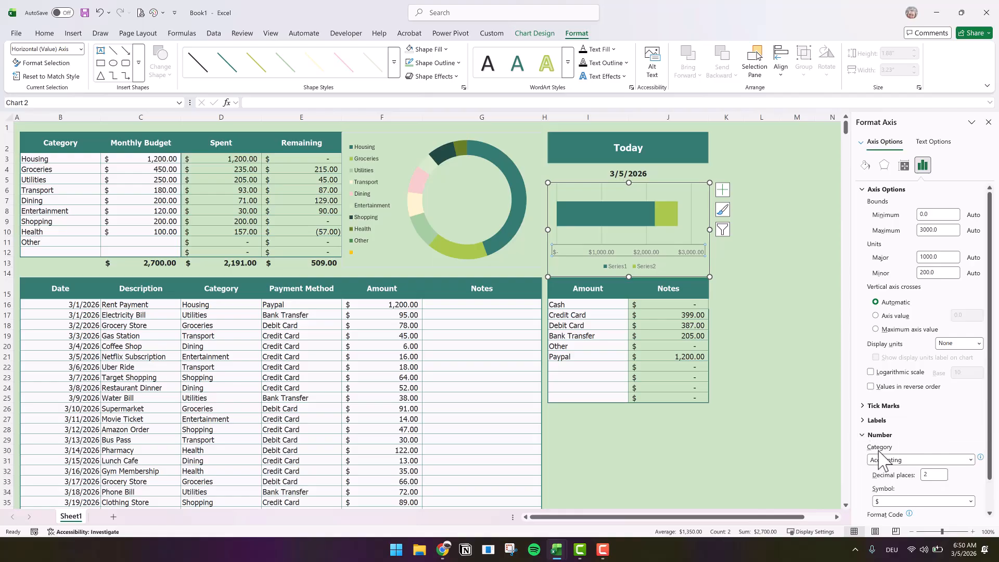
{"action": "left_click", "coordinate": [928, 475]}
{"action": "type", "text": "0"}
{"action": "left_click", "coordinate": [797, 439]}
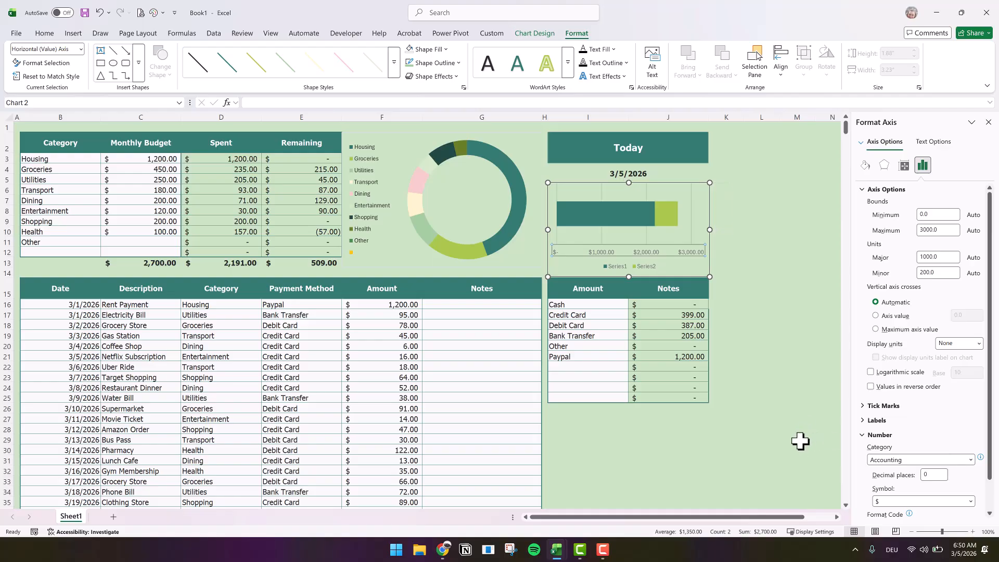
{"action": "left_click", "coordinate": [704, 223]}
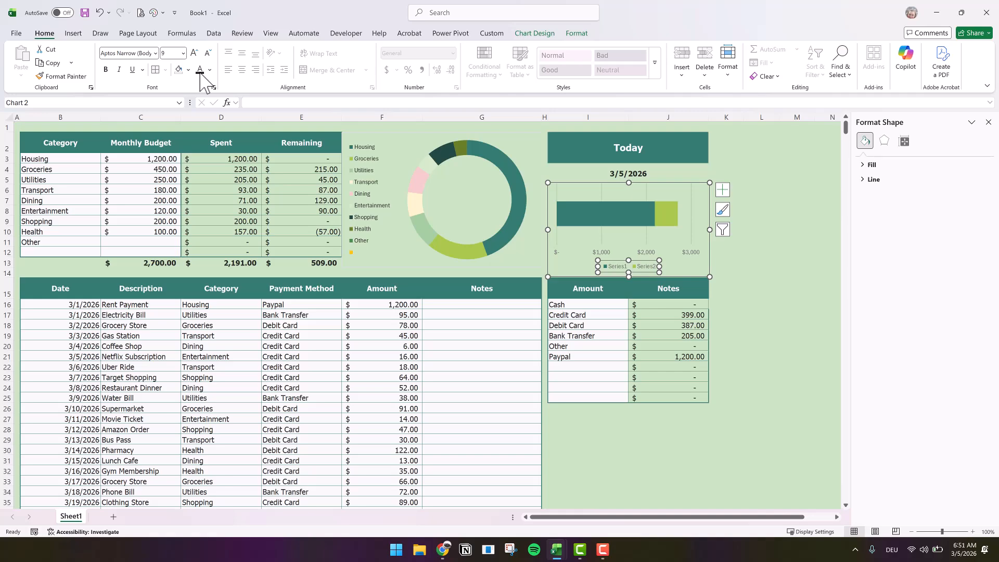
{"action": "left_click", "coordinate": [605, 252]}
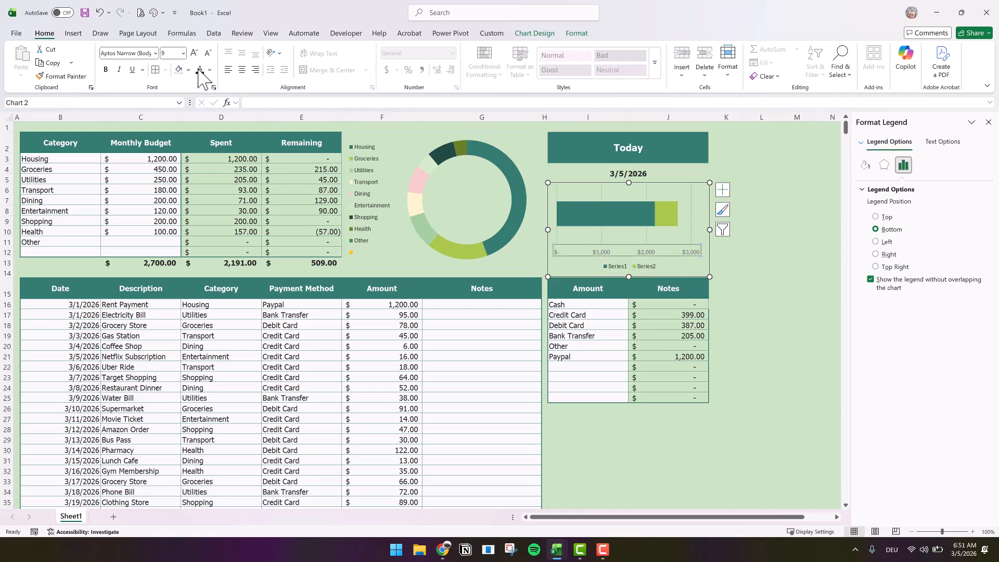
- Add data labels to both segments of the stacked bar at the Inside Base position
{"action": "left_click", "coordinate": [723, 190]}
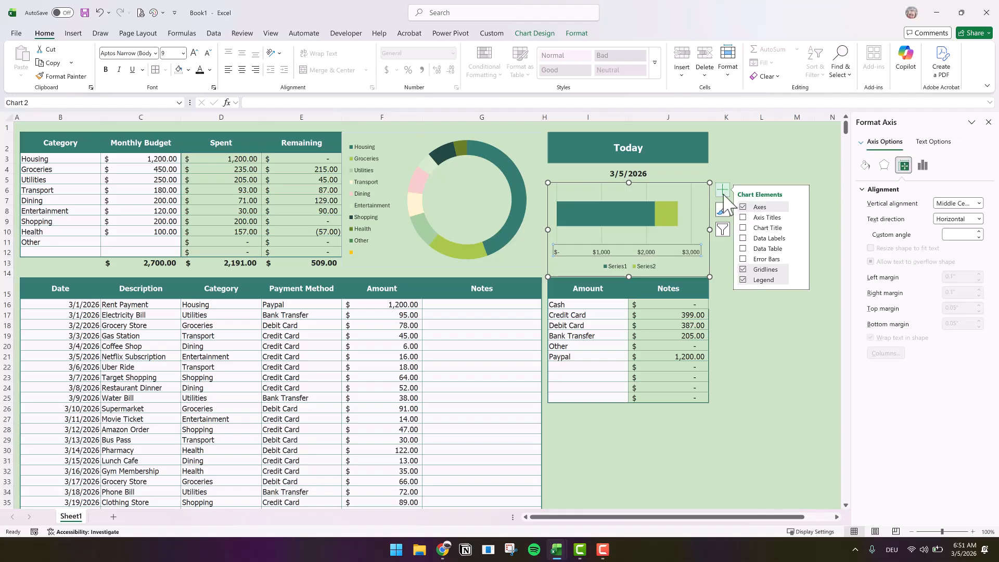
{"action": "left_click", "coordinate": [800, 239]}
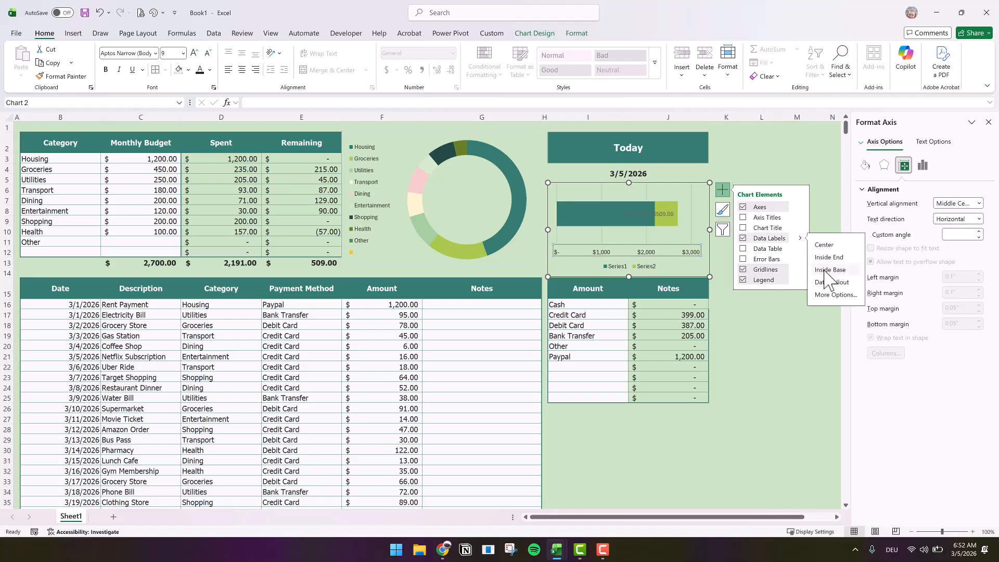
{"action": "left_click", "coordinate": [824, 271]}
- Make the Remaining segment's data label black and the Spent segment's data label white
{"action": "left_click", "coordinate": [667, 214]}
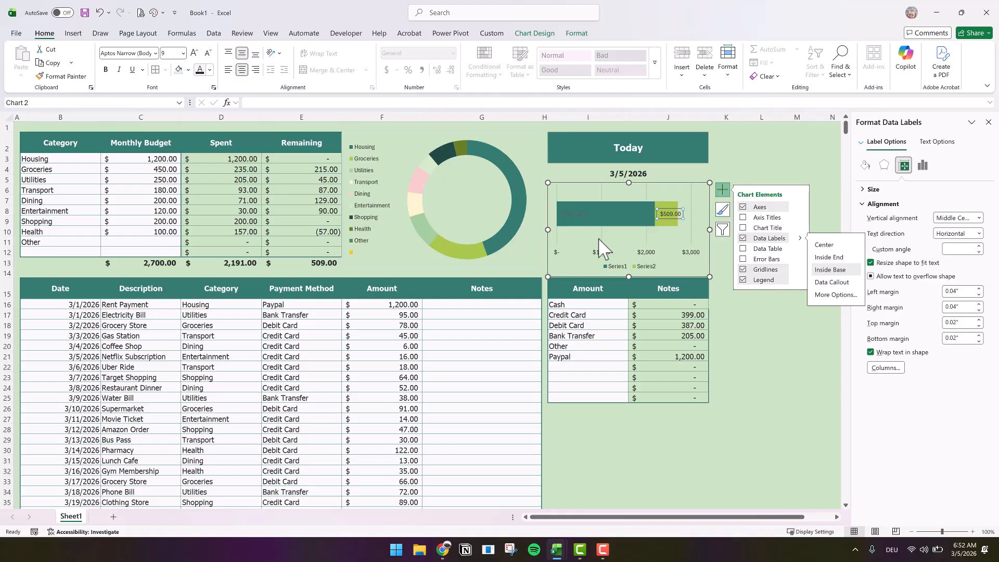
{"action": "left_click", "coordinate": [575, 214]}
{"action": "left_click", "coordinate": [209, 70]}
{"action": "left_click", "coordinate": [204, 134]}
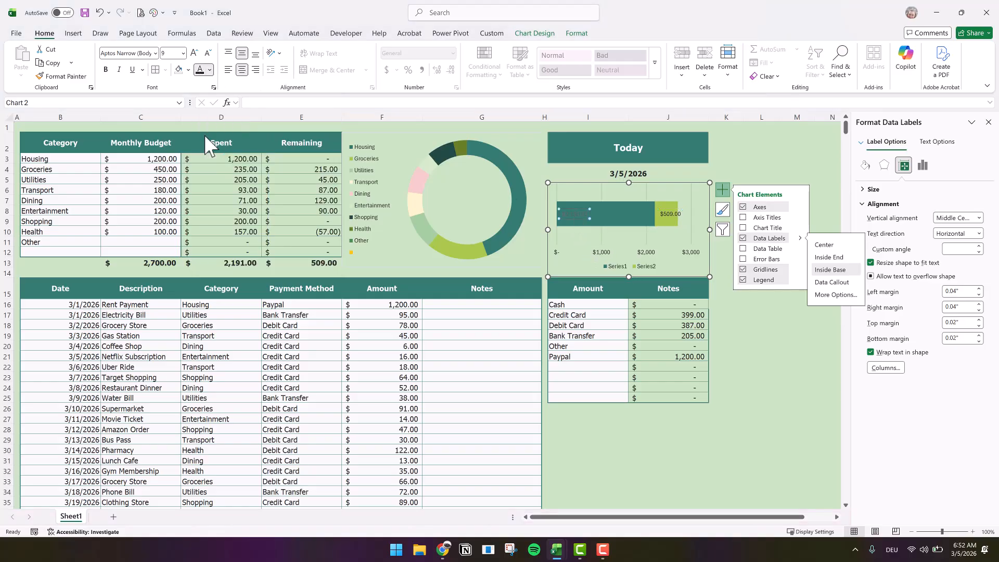
- Format the data labels of both bar segments as Accounting with the $ symbol and 0 decimal places
{"action": "left_click", "coordinate": [923, 165]}
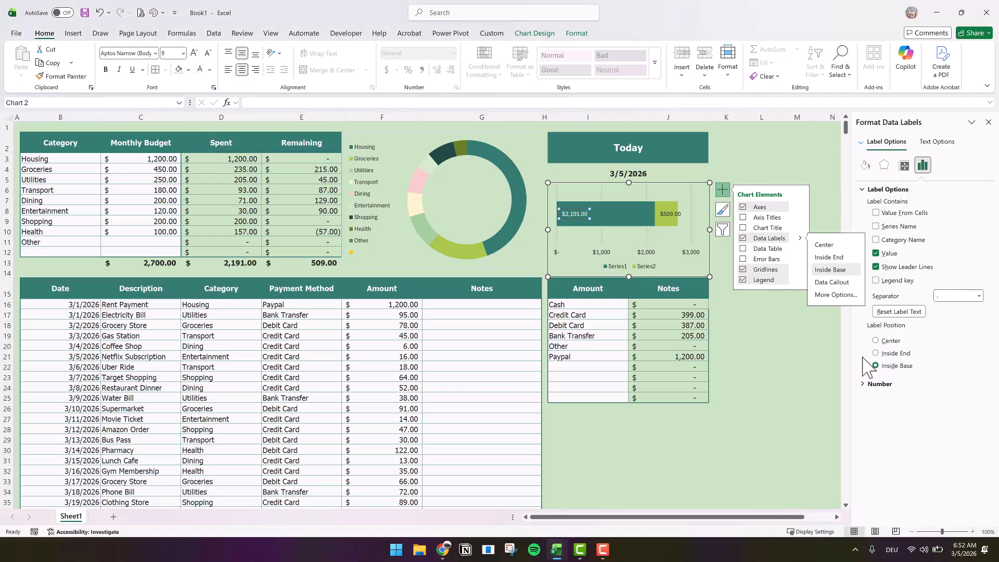
{"action": "left_click", "coordinate": [874, 385]}
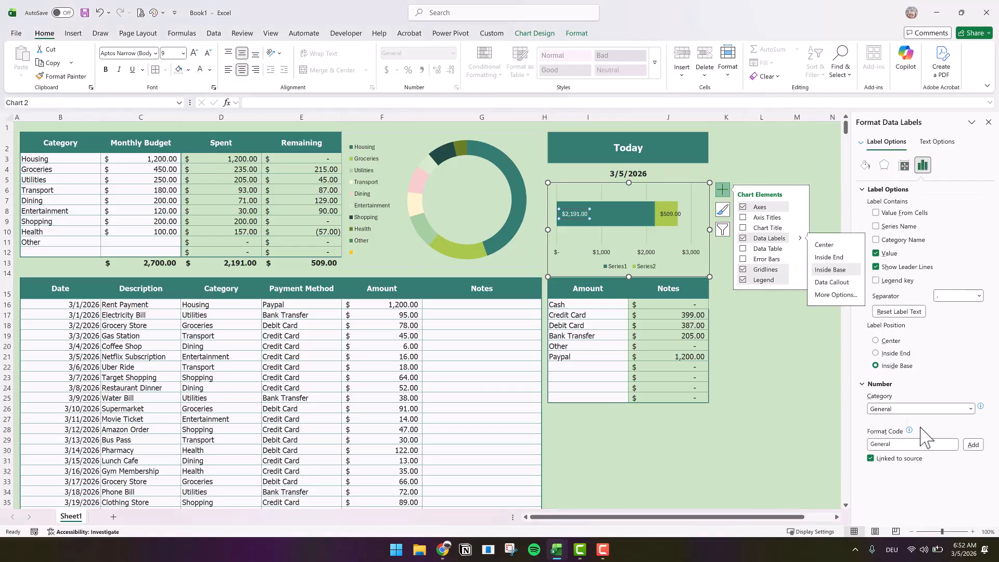
{"action": "left_click", "coordinate": [971, 410]}
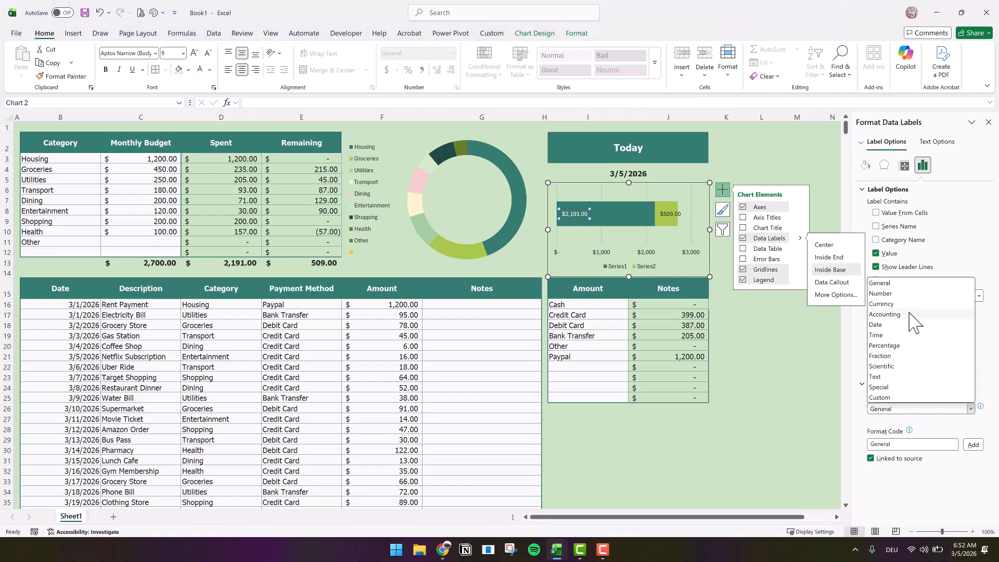
{"action": "key", "text": "Escape"}
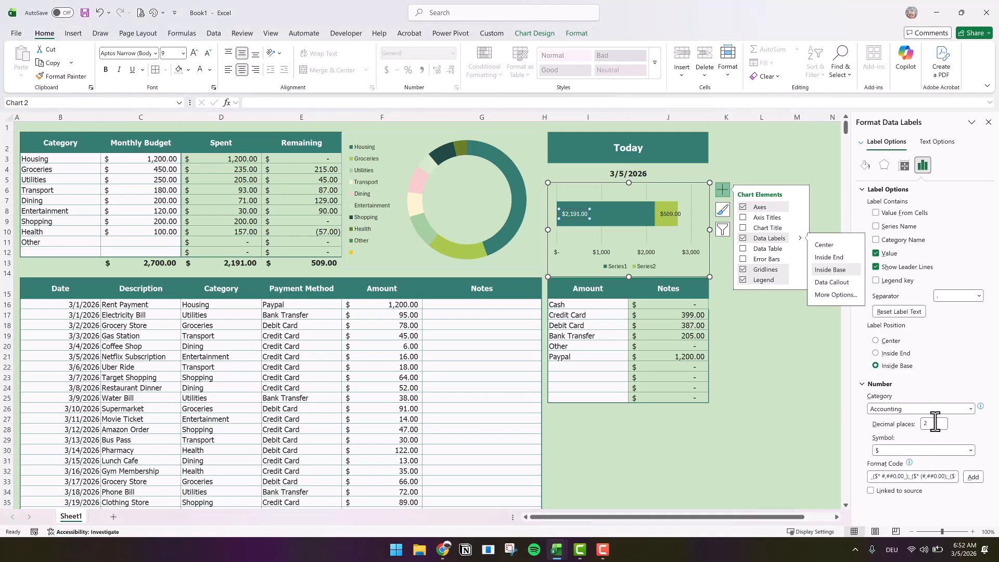
{"action": "double_click", "coordinate": [933, 422]}
{"action": "key", "text": "BackSpace"}
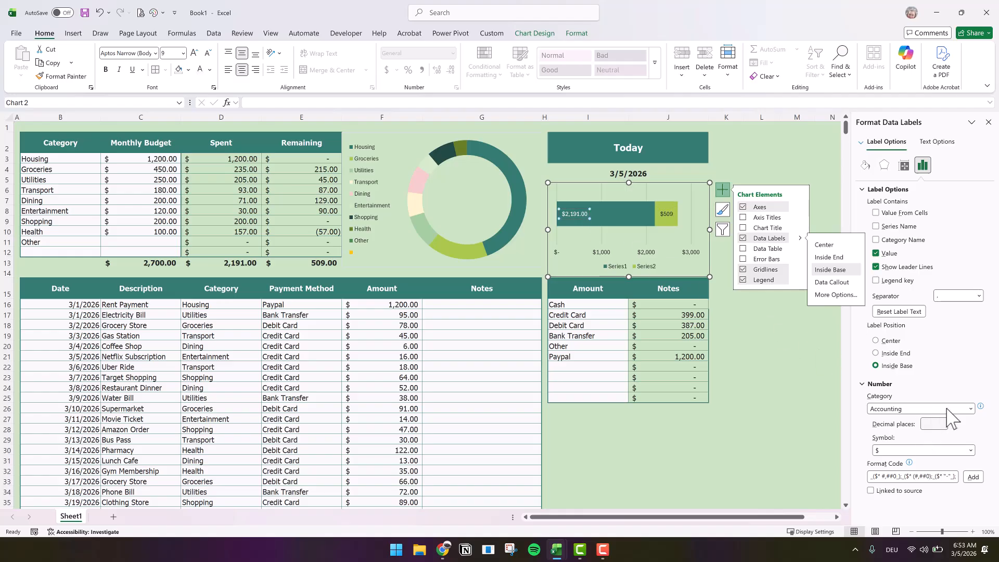
{"action": "left_click", "coordinate": [938, 423]}
{"action": "type", "text": "2"}
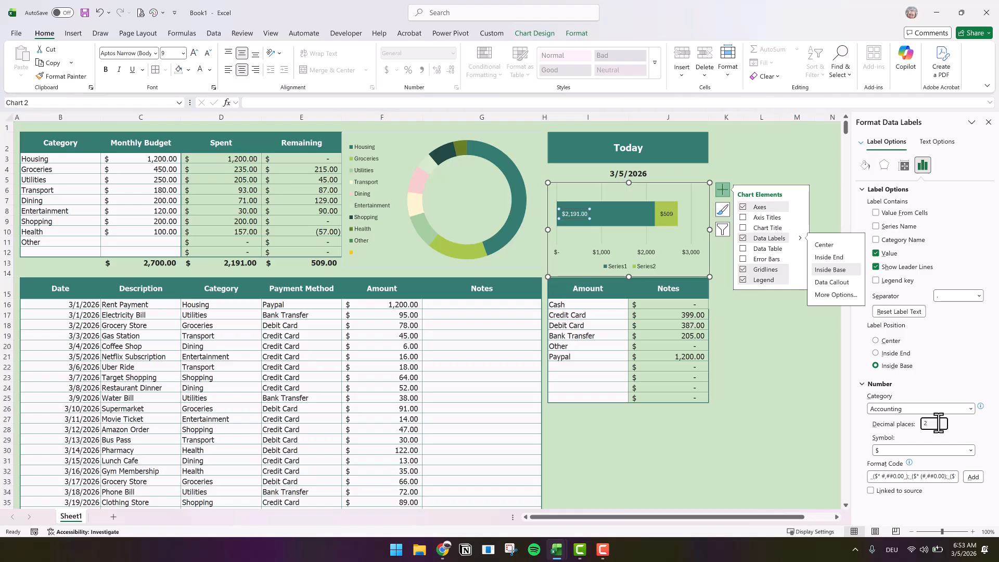
{"action": "type", "text": "0"}
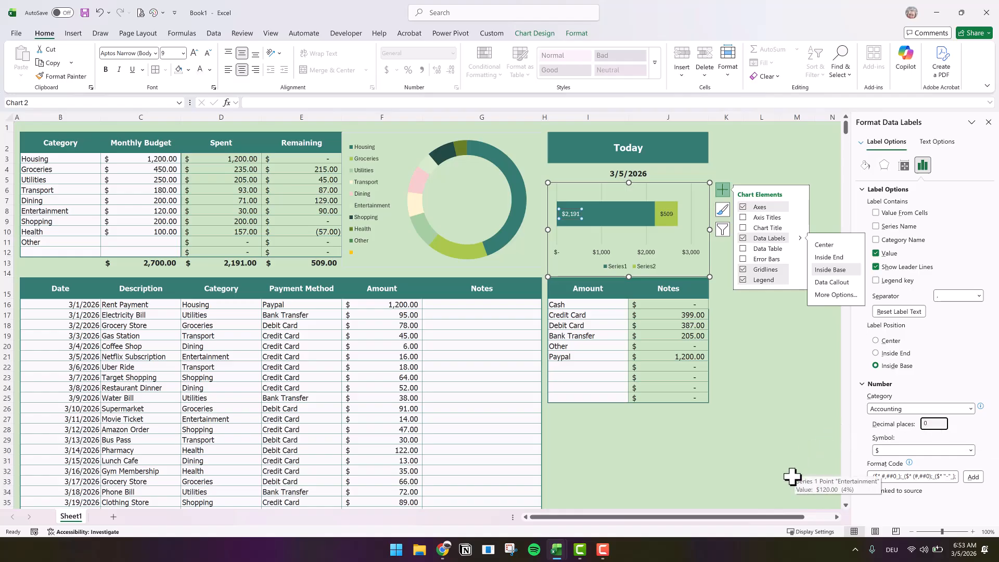
- Edit the bar chart's data source so Series1 takes its name from the Spent header in D2
{"action": "left_click", "coordinate": [621, 266]}
{"action": "right_click", "coordinate": [621, 265]}
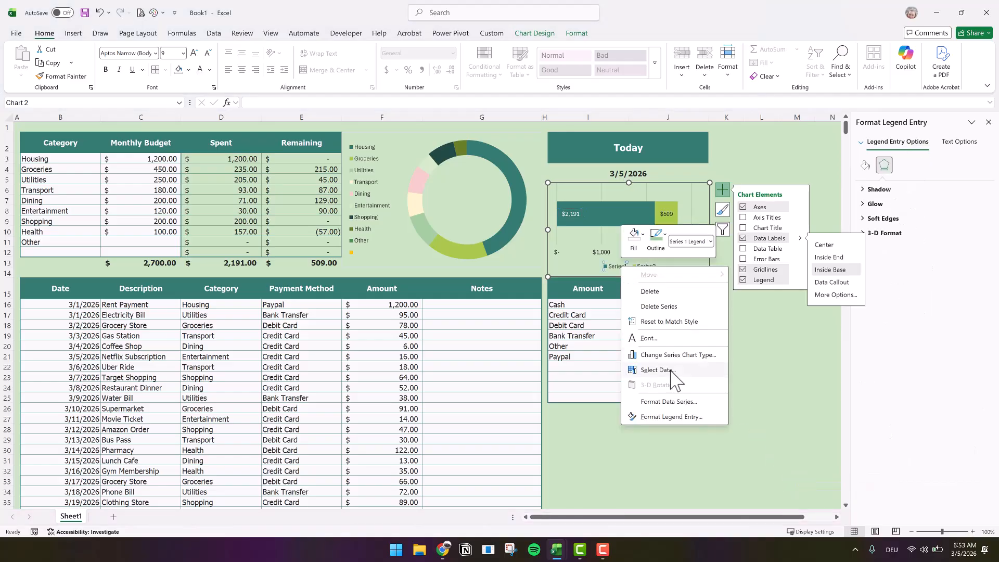
{"action": "left_click", "coordinate": [671, 370]}
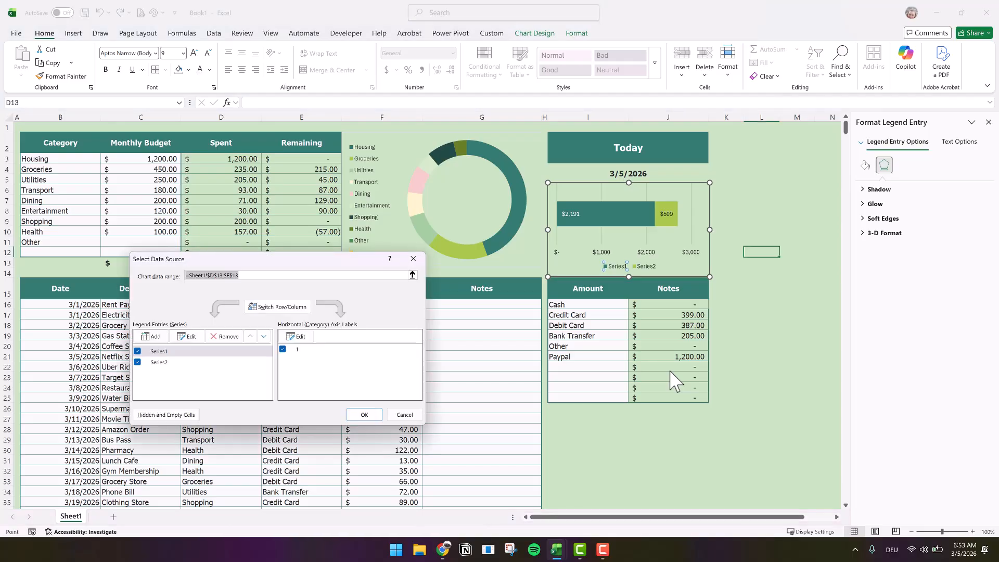
{"action": "left_click", "coordinate": [186, 336]}
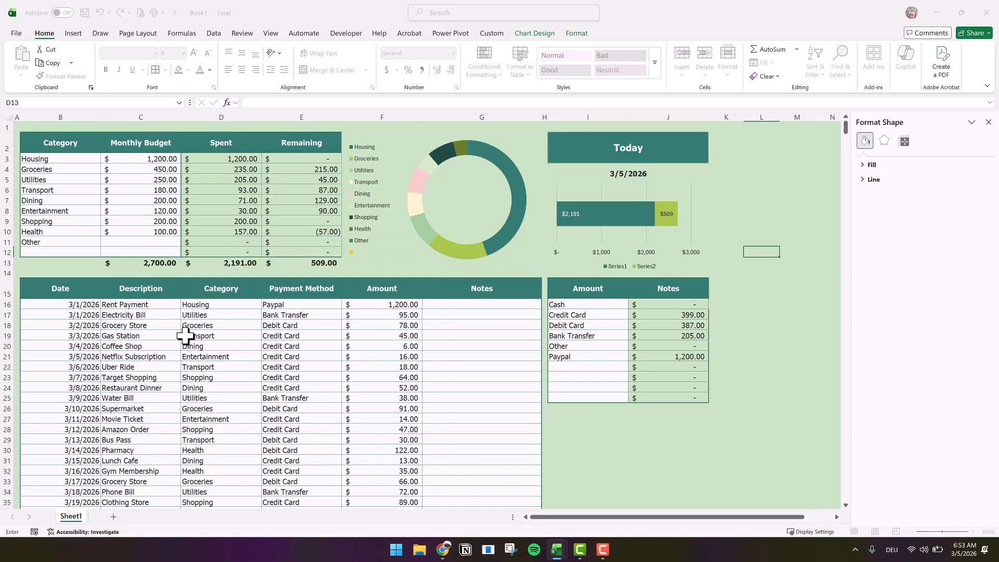
{"action": "left_click", "coordinate": [246, 150]}
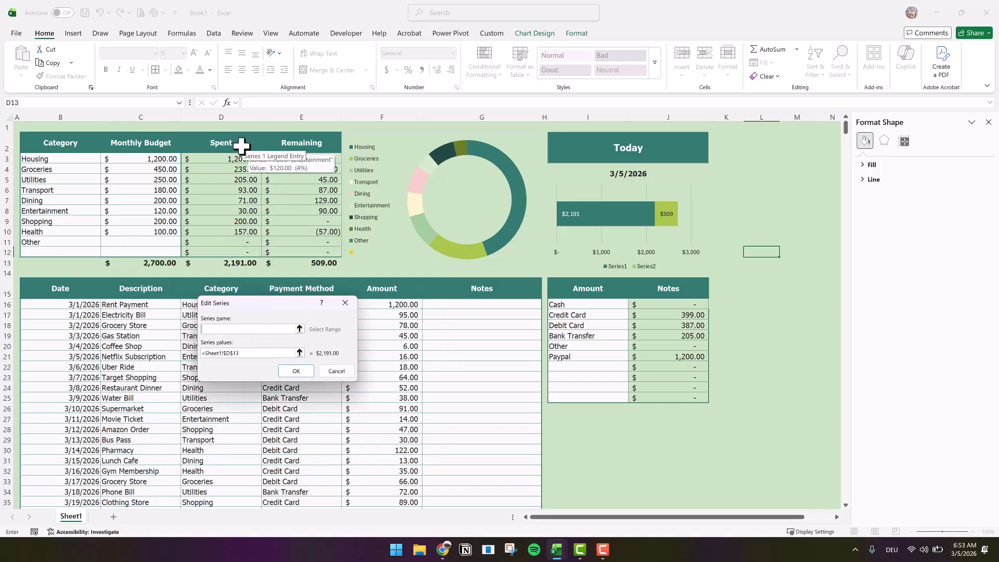
{"action": "left_click", "coordinate": [296, 371]}
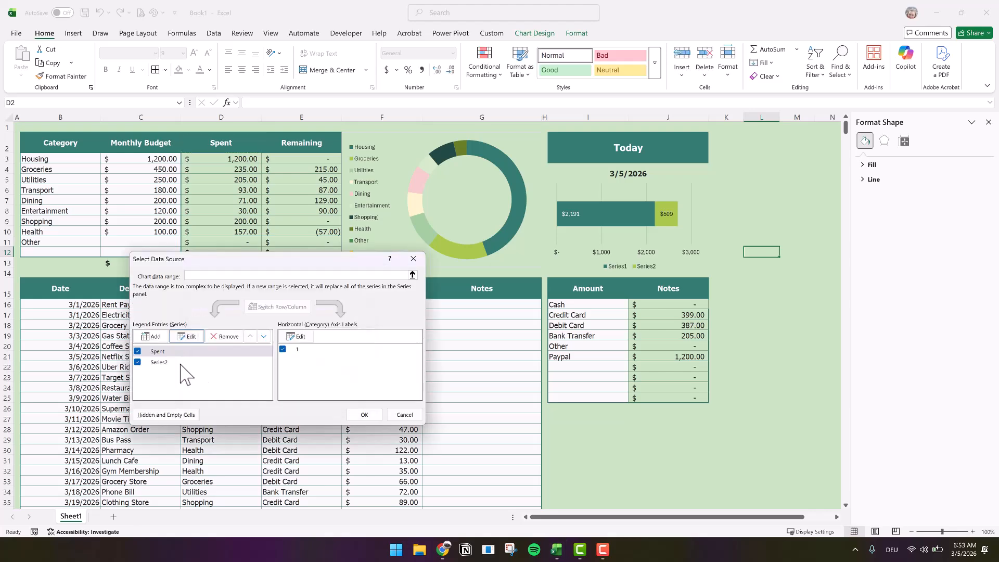
- Name Series2 from the Remaining header in E2 and apply the data source changes to the bar chart
{"action": "left_click", "coordinate": [181, 363]}
{"action": "left_click", "coordinate": [188, 337]}
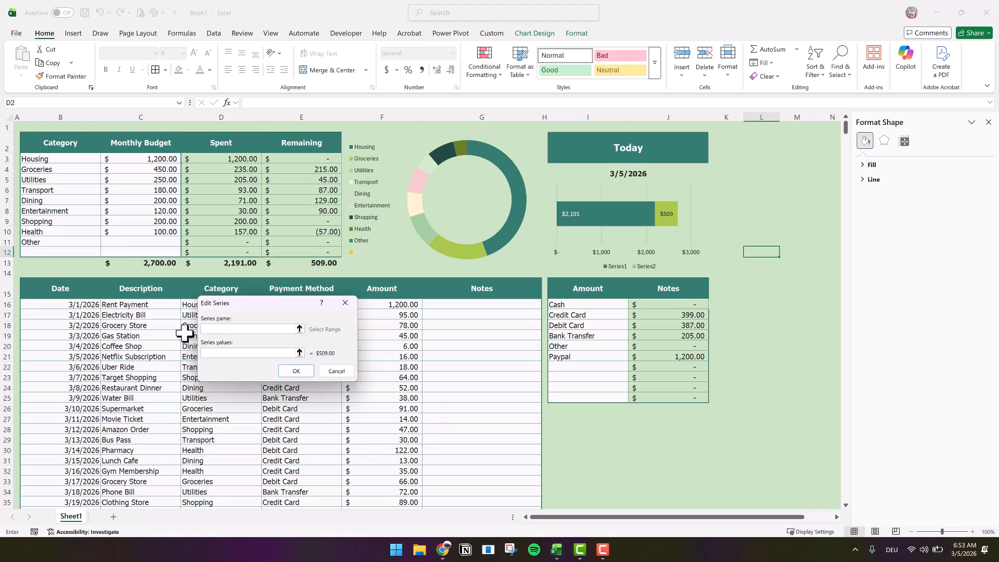
{"action": "left_click", "coordinate": [293, 143]}
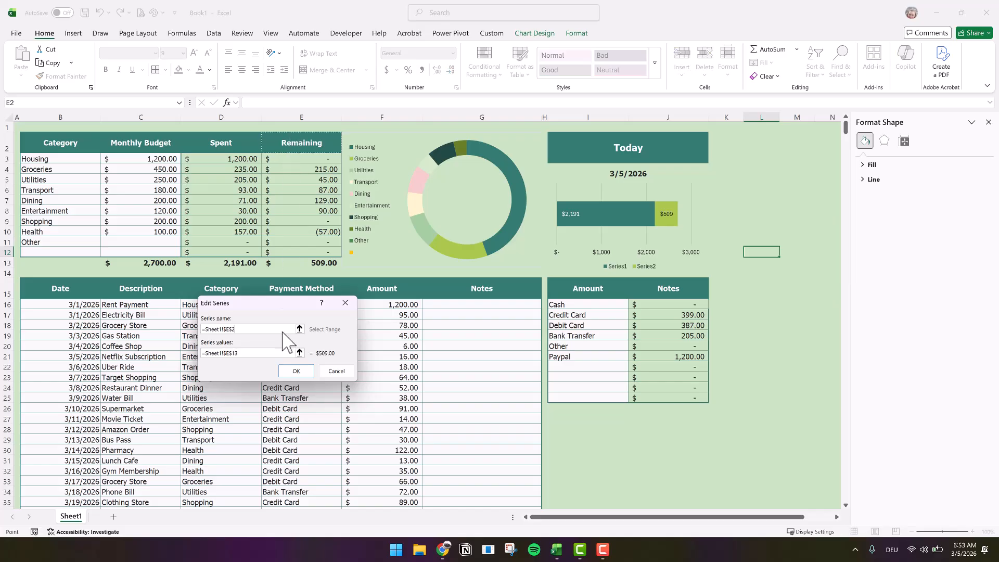
{"action": "left_click", "coordinate": [295, 371]}
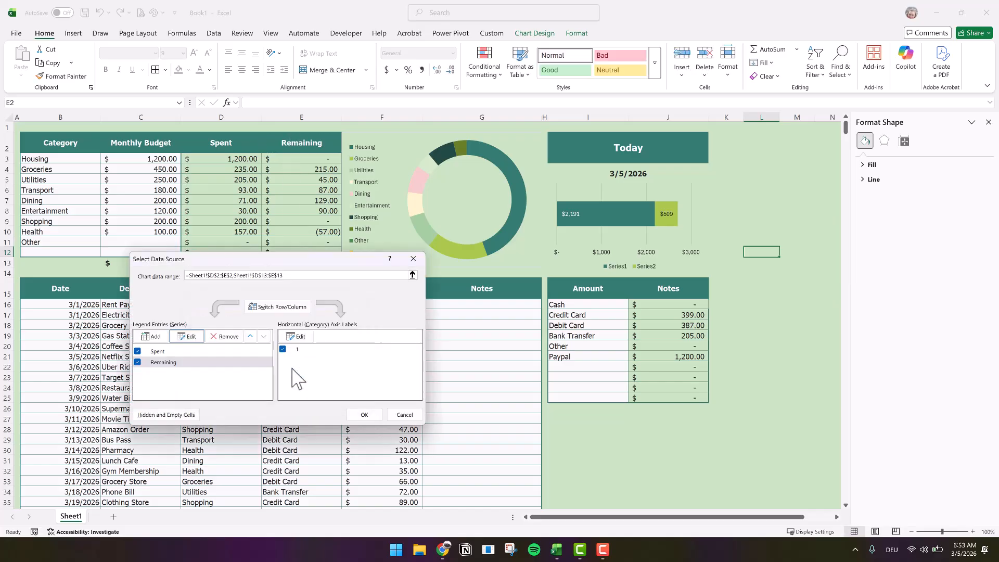
{"action": "left_click", "coordinate": [359, 415]}
- Create a new conditional formatting rule for the Remaining values E3:E13, using the 3-Color Scale format style
{"action": "left_click_drag", "start_coordinate": [285, 157], "coordinate": [295, 264]}
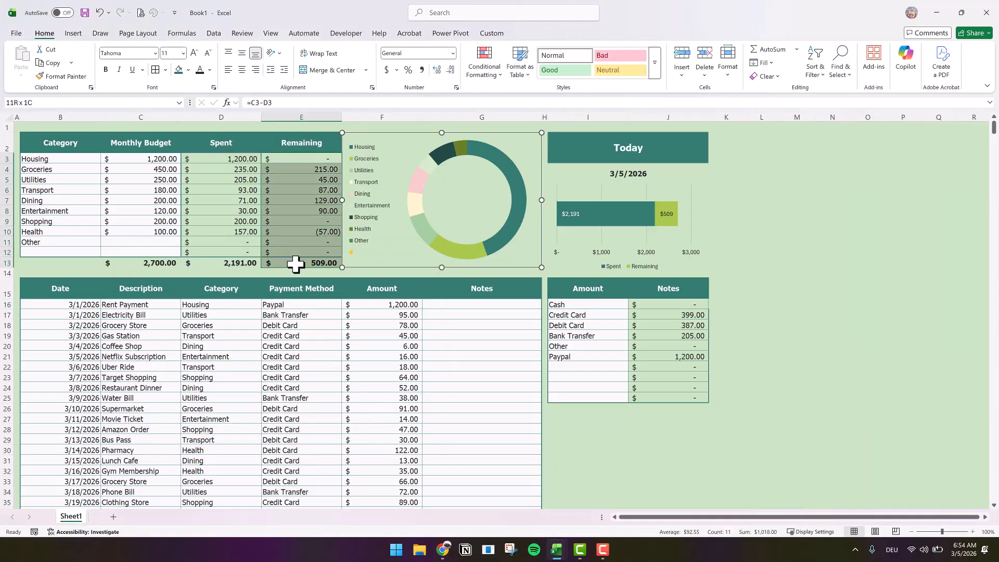
{"action": "left_click", "coordinate": [502, 77]}
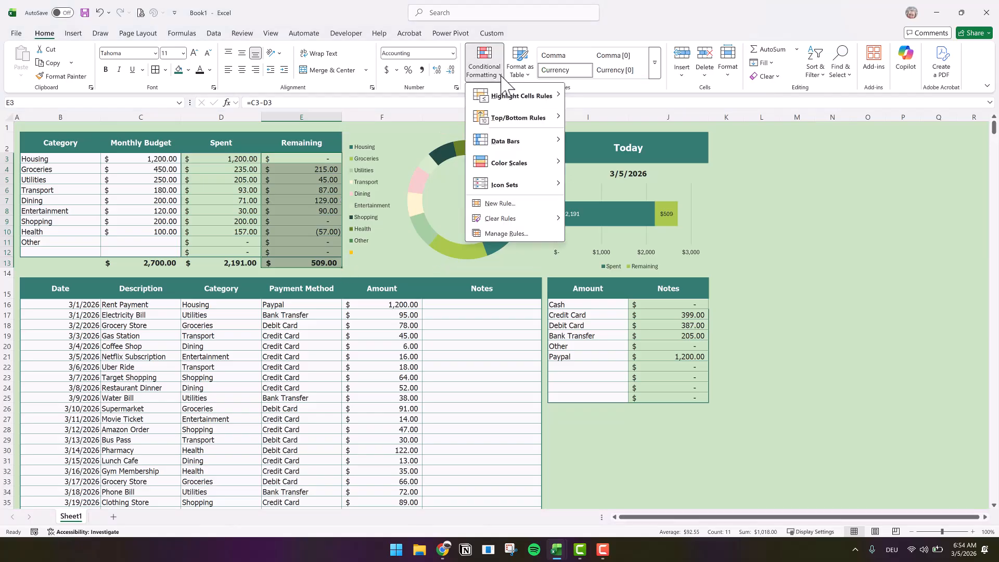
{"action": "left_click", "coordinate": [498, 206]}
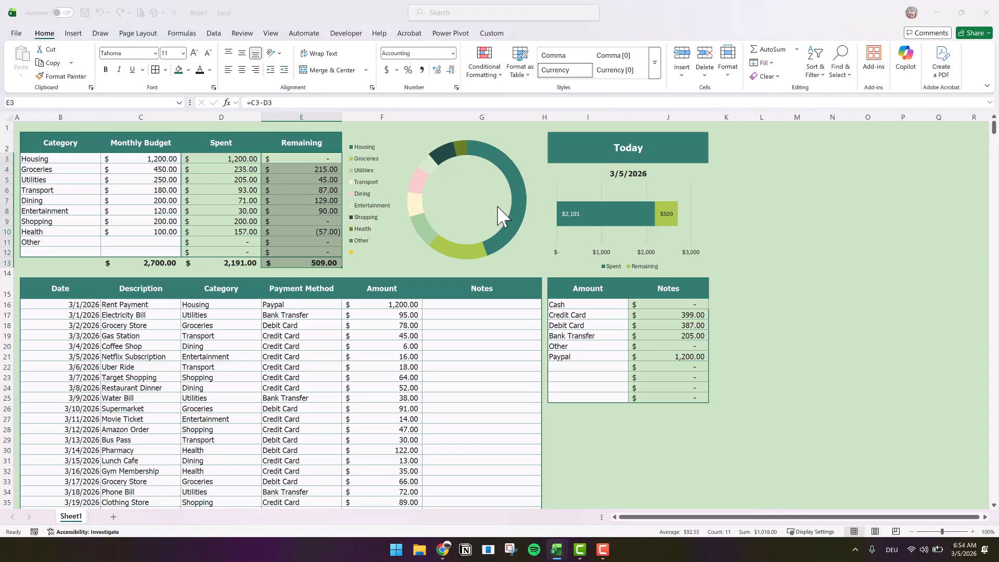
{"action": "left_click", "coordinate": [247, 370]}
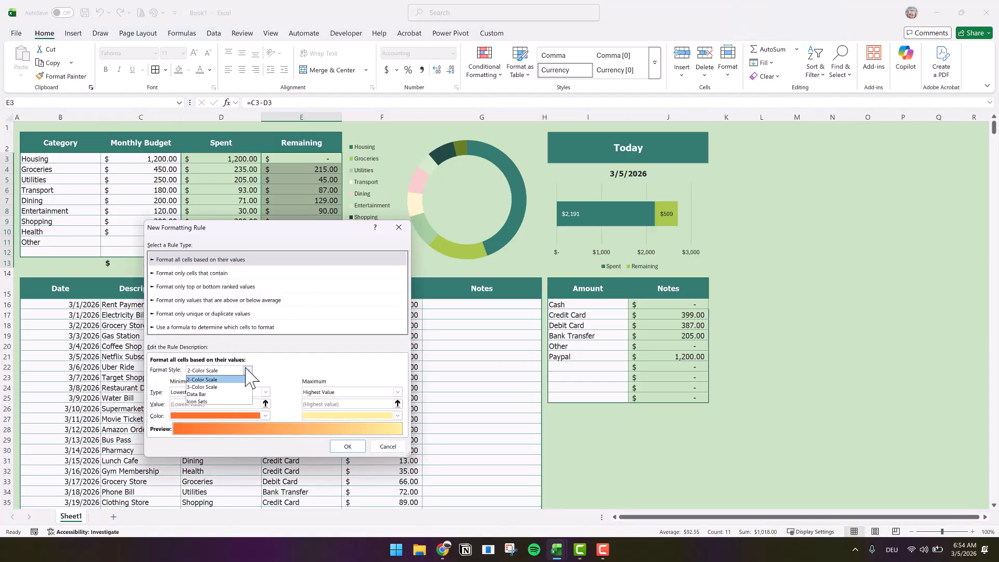
{"action": "left_click", "coordinate": [218, 386]}
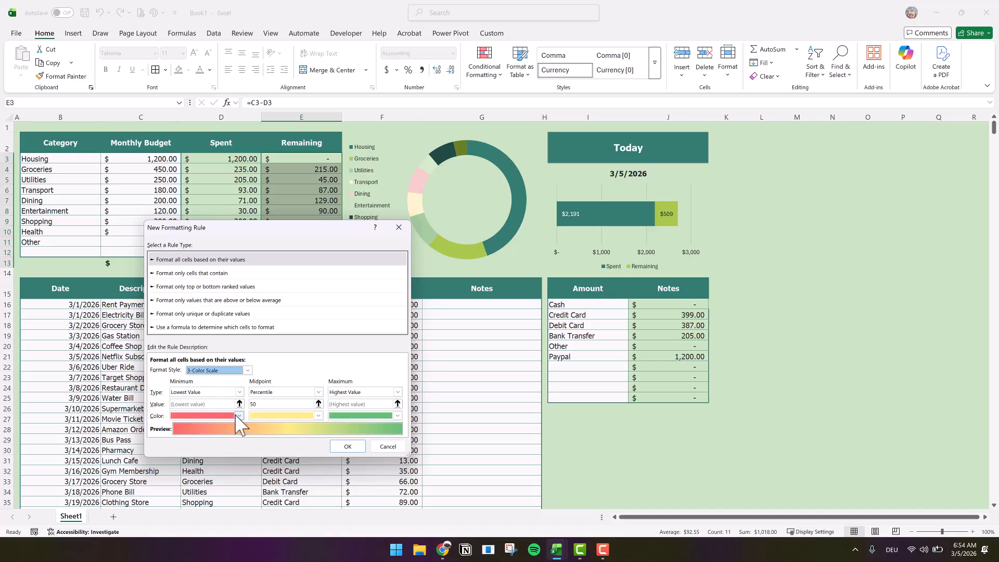
- Color the scale's minimum light pink, its midpoint pale yellow and its maximum light green
{"action": "left_click", "coordinate": [239, 416]}
{"action": "left_click", "coordinate": [294, 276]}
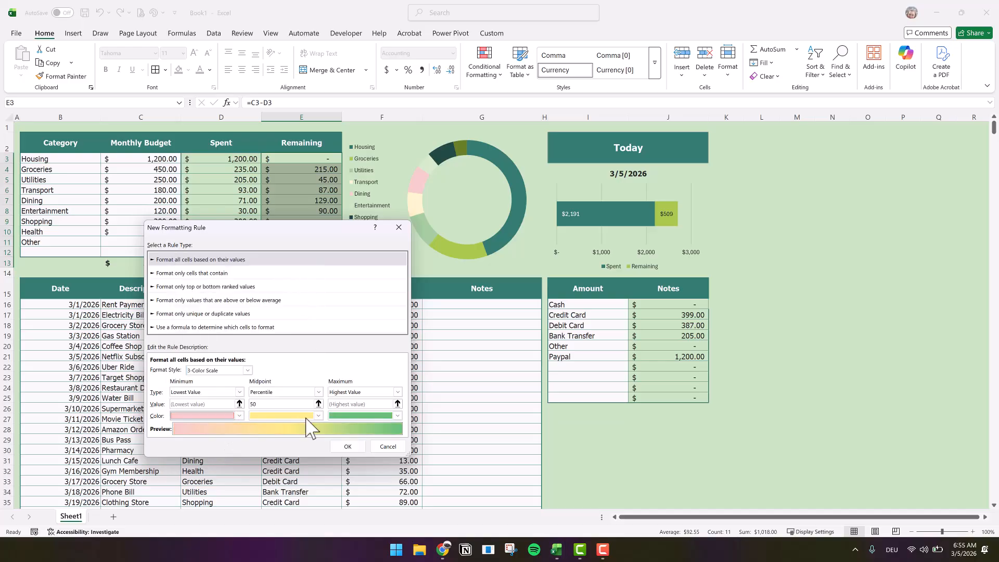
{"action": "left_click", "coordinate": [317, 416]}
{"action": "left_click", "coordinate": [359, 276]}
{"action": "left_click", "coordinate": [397, 416]}
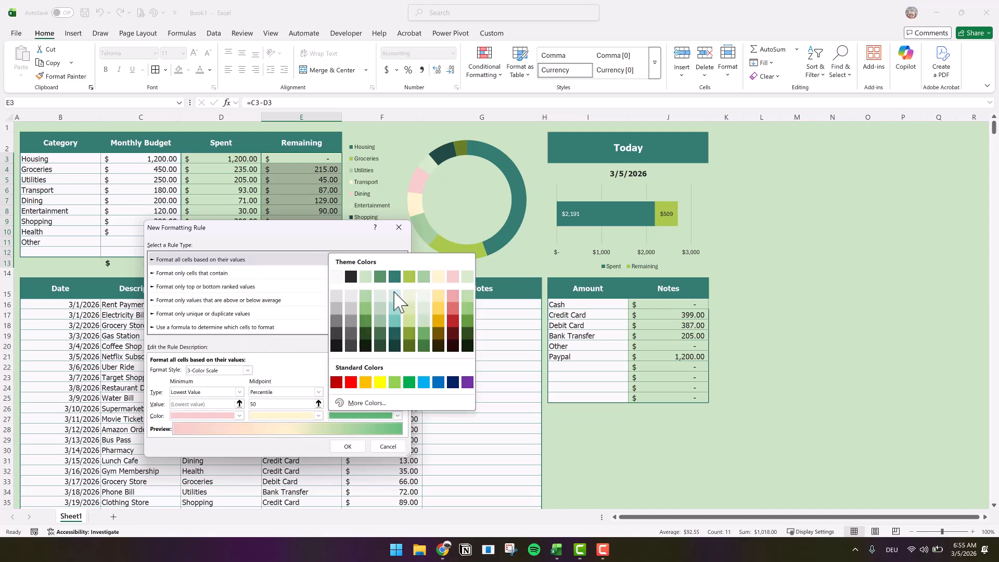
{"action": "left_click", "coordinate": [415, 290]}
- Set the scale's minimum, midpoint and maximum to type Number with values -1, 0 and 1, and apply the rule
{"action": "left_click", "coordinate": [239, 392]}
{"action": "left_click", "coordinate": [187, 408]}
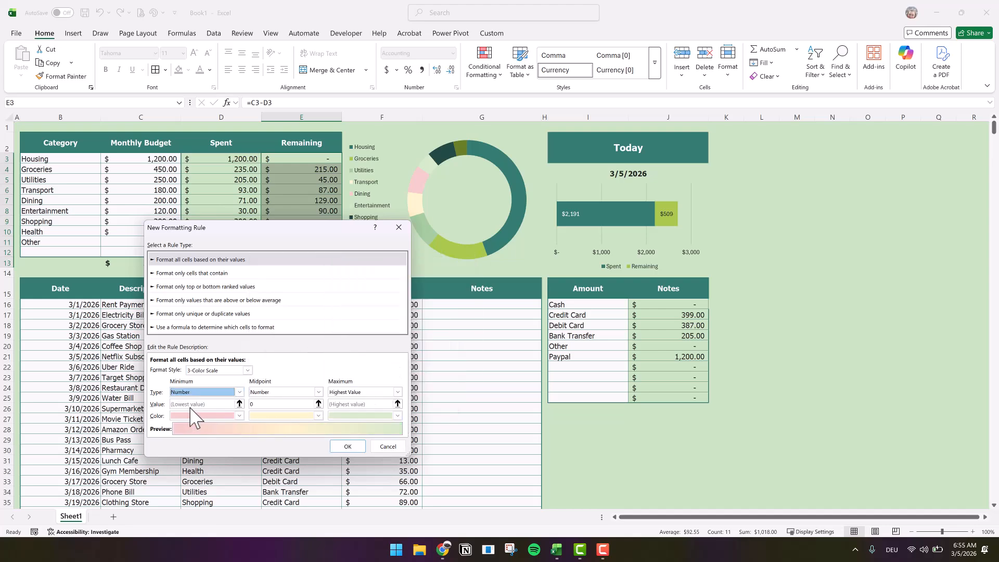
{"action": "left_click", "coordinate": [192, 404]}
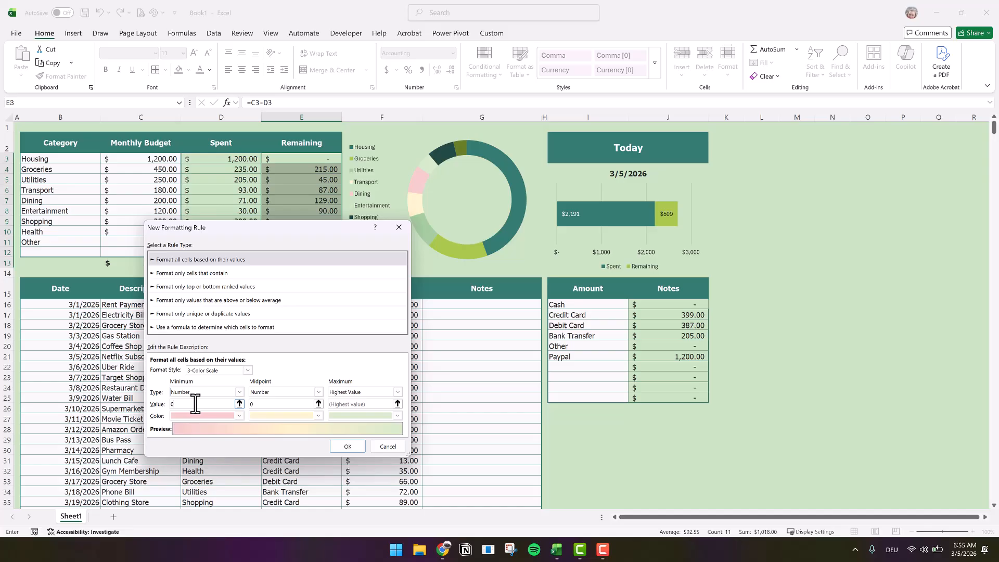
{"action": "type", "text": "-1"}
{"action": "left_click", "coordinate": [397, 392]}
{"action": "left_click", "coordinate": [357, 409]}
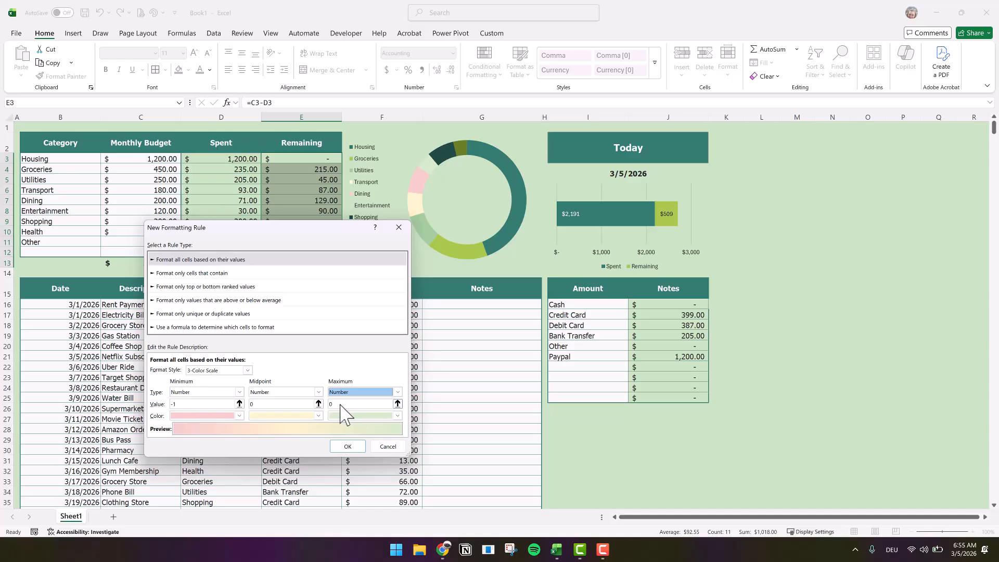
{"action": "left_click", "coordinate": [339, 404]}
{"action": "left_click", "coordinate": [347, 446]}
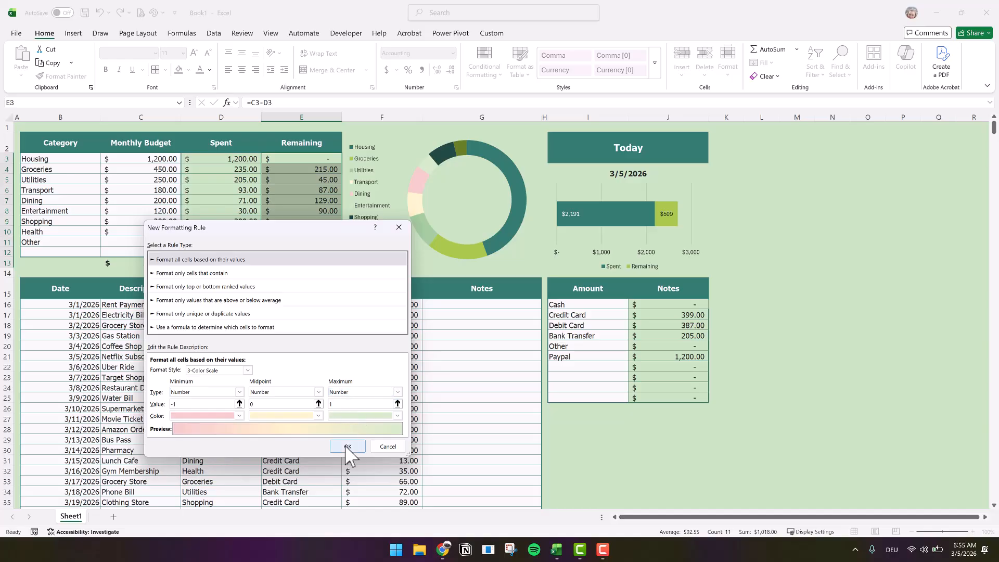
- Freeze the panes at A16 so all rows above the first expense entry stay fixed, and check by scrolling the expense list
{"action": "left_click", "coordinate": [21, 303]}
{"action": "left_click", "coordinate": [16, 301]}
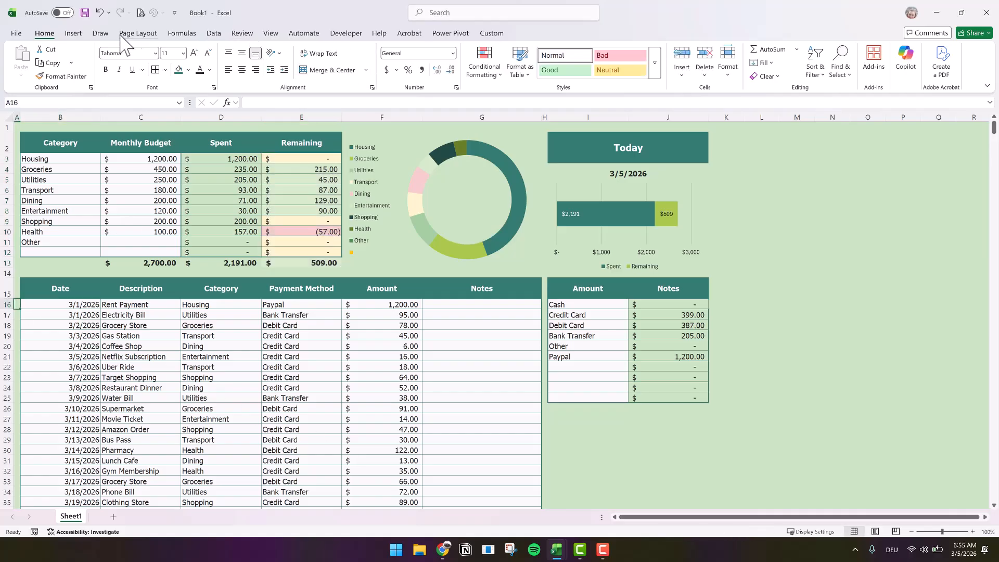
{"action": "left_click", "coordinate": [267, 32]}
{"action": "left_click", "coordinate": [558, 72]}
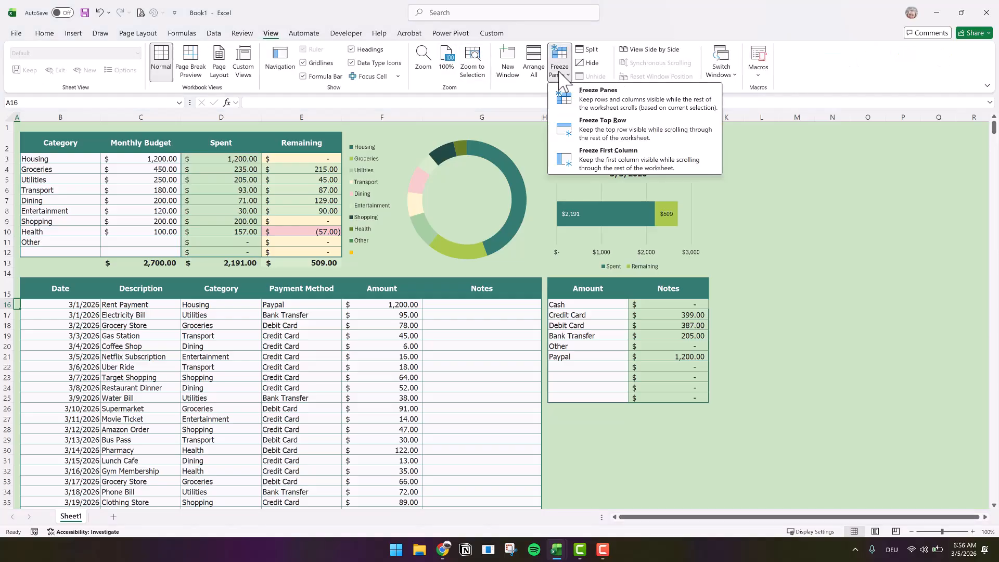
{"action": "left_click", "coordinate": [589, 112]}
{"action": "left_click", "coordinate": [190, 386]}
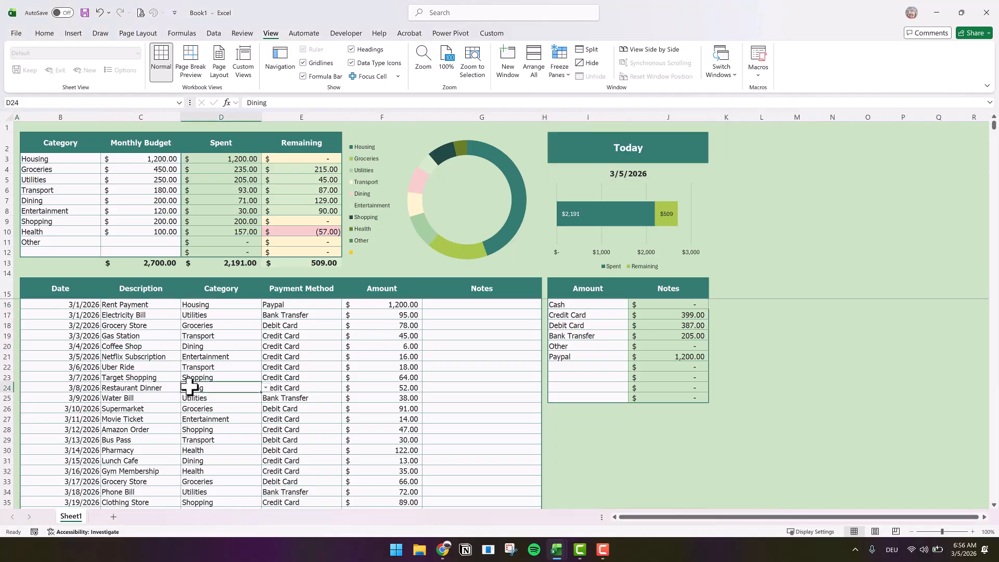
{"action": "scroll", "coordinate": [190, 386], "scroll_direction": "down", "scroll_amount": 4}
{"action": "scroll", "coordinate": [189, 386], "scroll_direction": "up", "scroll_amount": 4}
{"action": "left_click", "coordinate": [775, 236]}
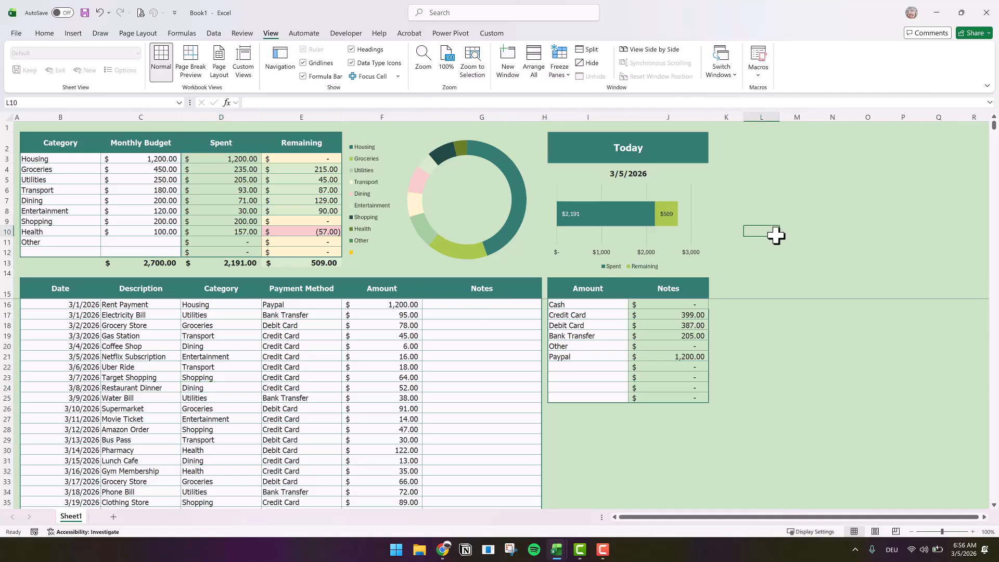